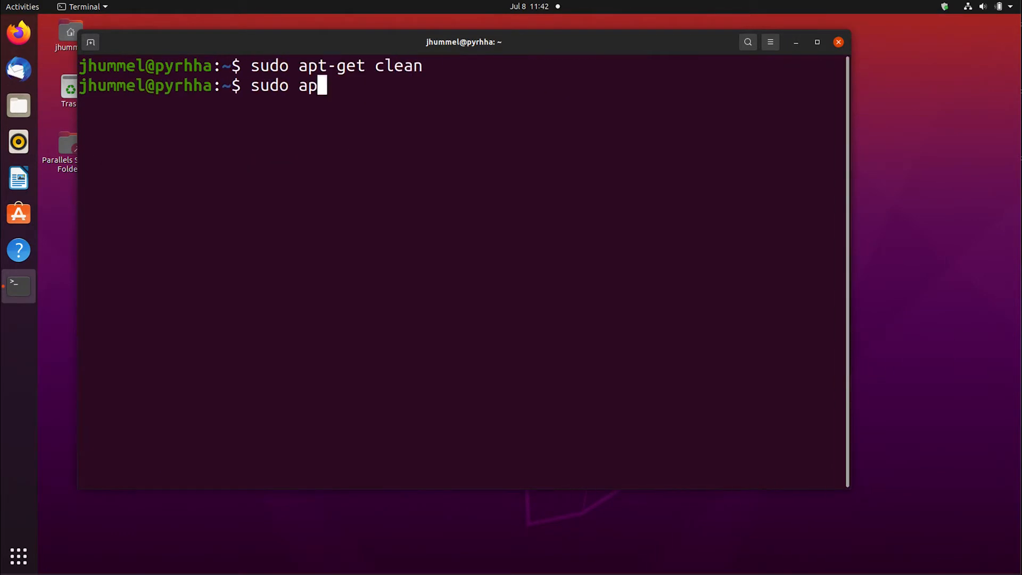
Update the package lists with apt-get and install the grafana package
{"action": "type", "text": "t-get update"}
{"action": "key", "text": "Return"}
{"action": "type", "text": "sudo apt-get install grafana"}
{"action": "key", "text": "Return"}
{"action": "type", "text": "sudo apt-get remove grafana"}
{"action": "key", "text": "Return"}
{"action": "type", "text": "Y"}
{"action": "key", "text": "Return"}
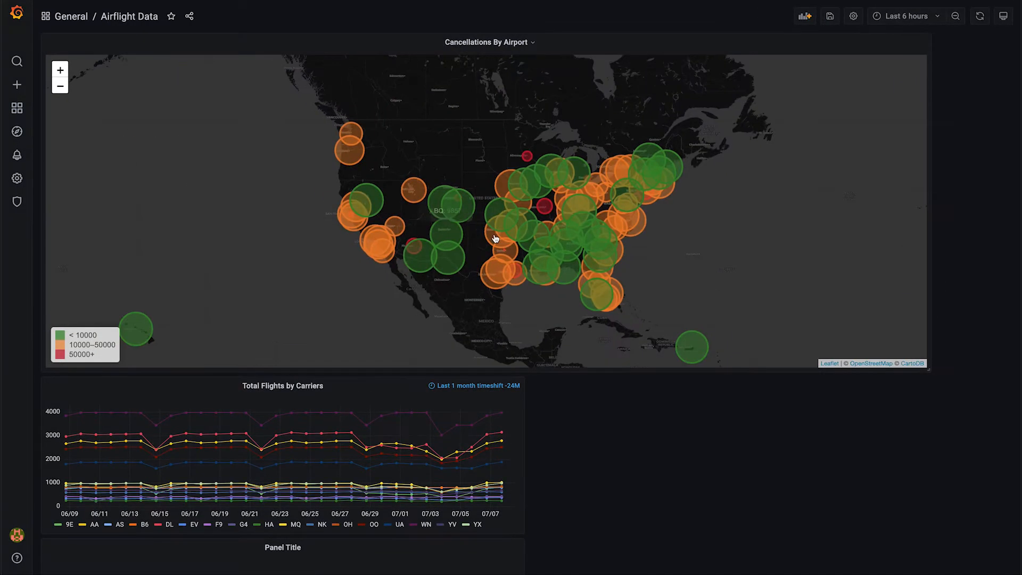
Explore the Cancellations By Airport map in the Airflight Data dashboard at different zoom levels and view it as a full panel
{"action": "scroll", "coordinate": [493, 237], "scroll_direction": "up", "scroll_amount": 3}
{"action": "left_click_drag", "start_coordinate": [298, 238], "coordinate": [390, 251]}
{"action": "scroll", "coordinate": [418, 203], "scroll_direction": "up", "scroll_amount": 3}
{"action": "left_click_drag", "start_coordinate": [419, 202], "coordinate": [555, 273]}
{"action": "scroll", "coordinate": [529, 43], "scroll_direction": "down", "scroll_amount": 1}
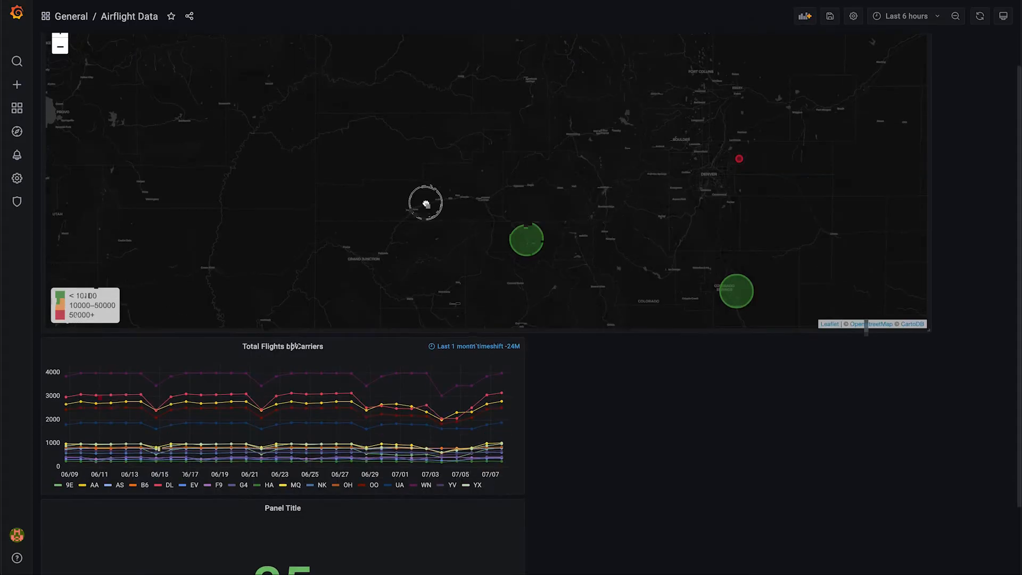
{"action": "left_click", "coordinate": [524, 36]}
{"action": "left_click", "coordinate": [495, 55]}
{"action": "scroll", "coordinate": [262, 173], "scroll_direction": "down", "scroll_amount": 3}
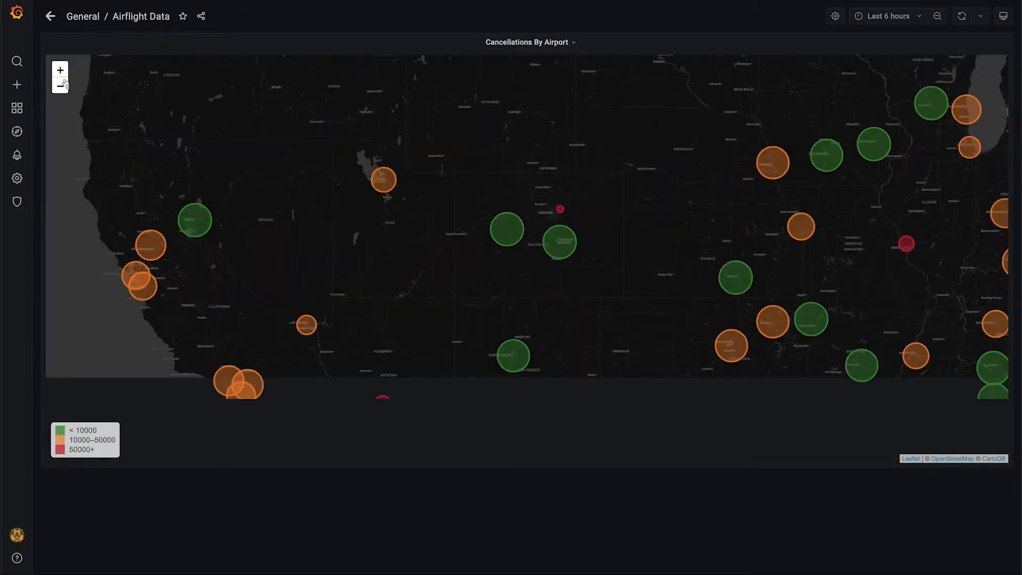
{"action": "scroll", "coordinate": [297, 190], "scroll_direction": "down", "scroll_amount": 2}
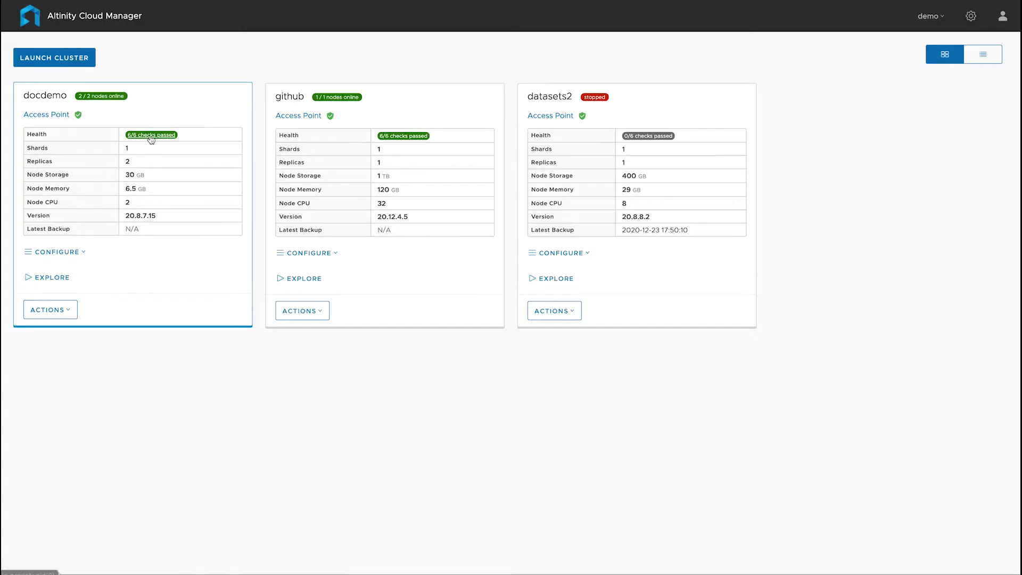
Check the docdemo cluster's health checks in Altinity Cloud Manager and inspect the access point availability check
{"action": "left_click", "coordinate": [151, 136]}
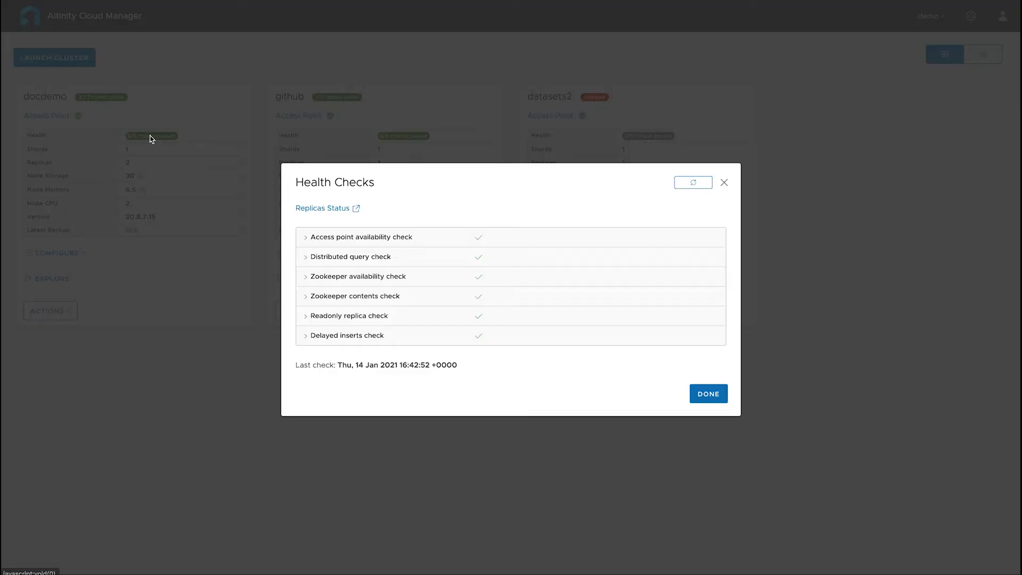
{"action": "left_click", "coordinate": [307, 238]}
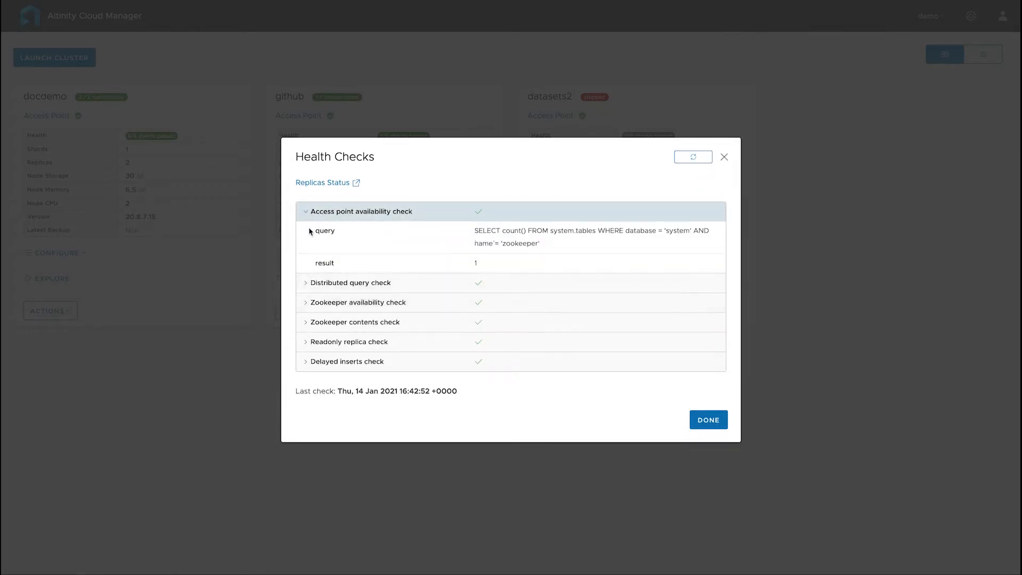
{"action": "left_click", "coordinate": [305, 213]}
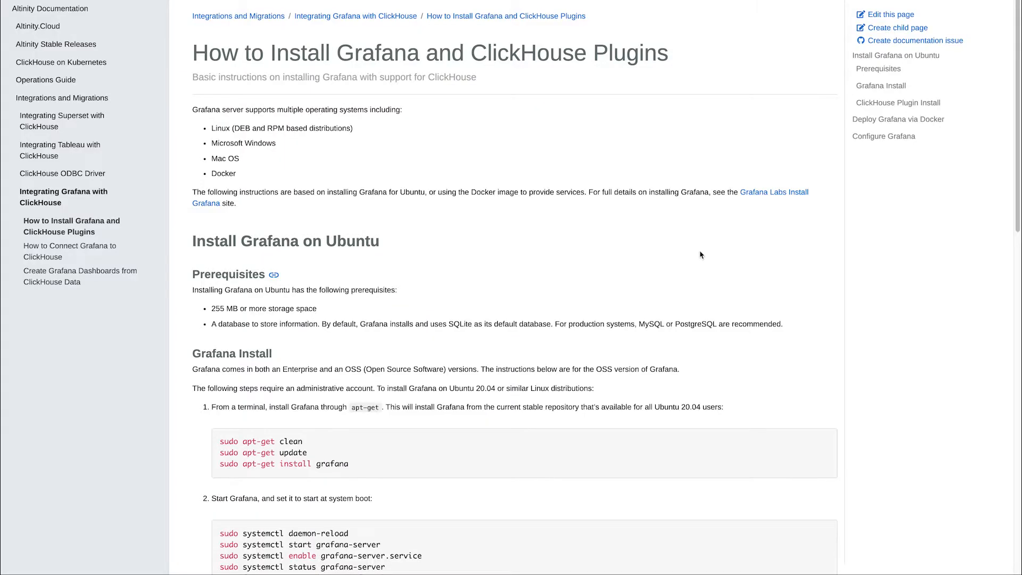
Review Altinity's guides on installing Grafana, connecting it to ClickHouse and creating dashboards, and open the Resources page of the Altinity website
{"action": "scroll", "coordinate": [701, 255], "scroll_direction": "down", "scroll_amount": 4}
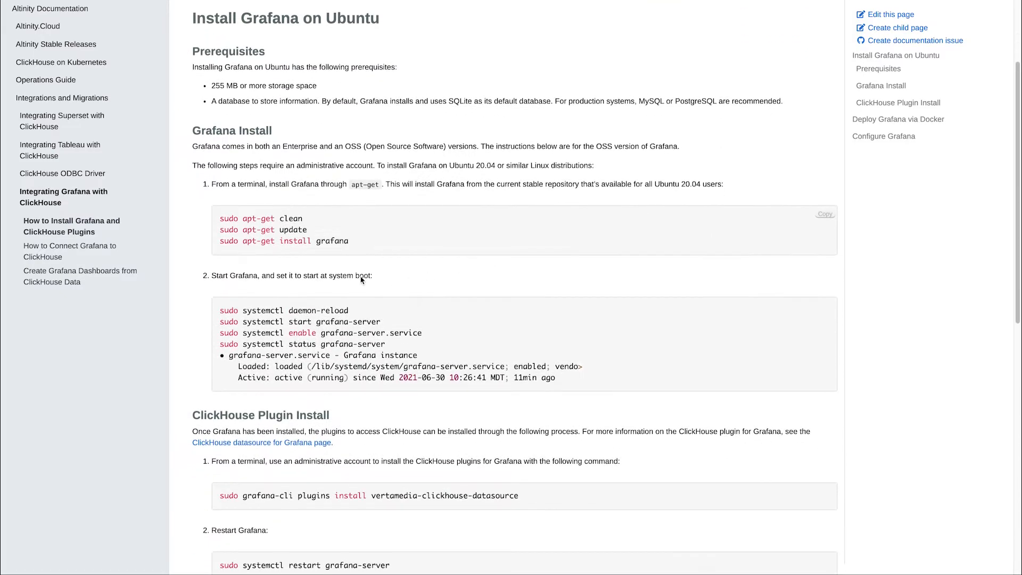
{"action": "left_click", "coordinate": [74, 252]}
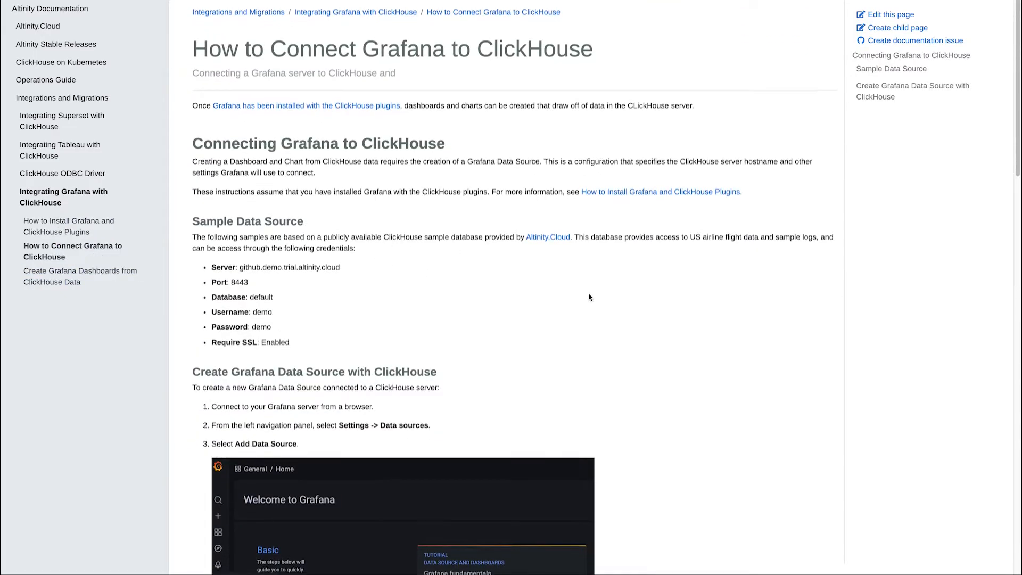
{"action": "scroll", "coordinate": [589, 297], "scroll_direction": "down", "scroll_amount": 12}
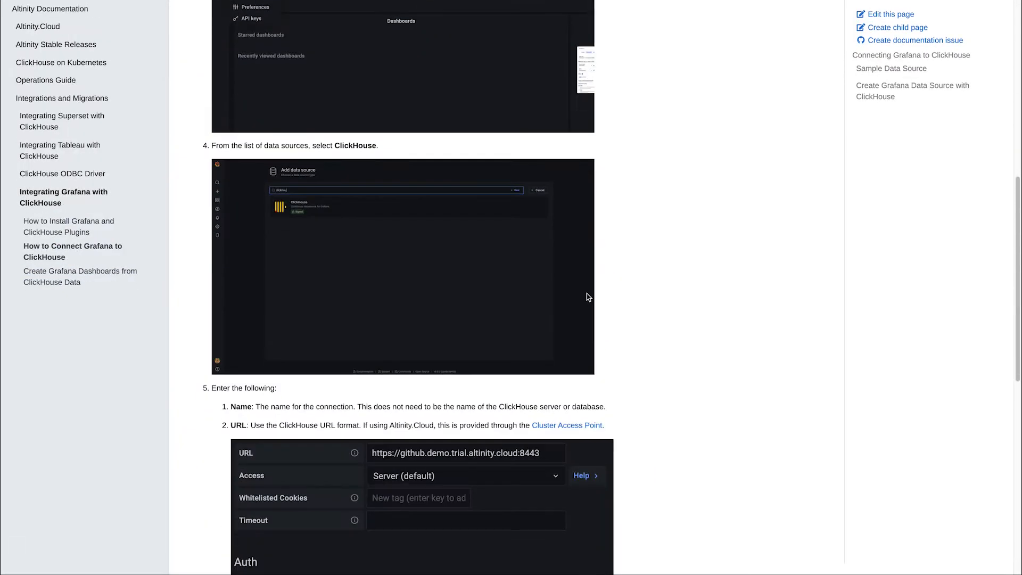
{"action": "scroll", "coordinate": [588, 297], "scroll_direction": "down", "scroll_amount": 8}
{"action": "left_click", "coordinate": [91, 285]}
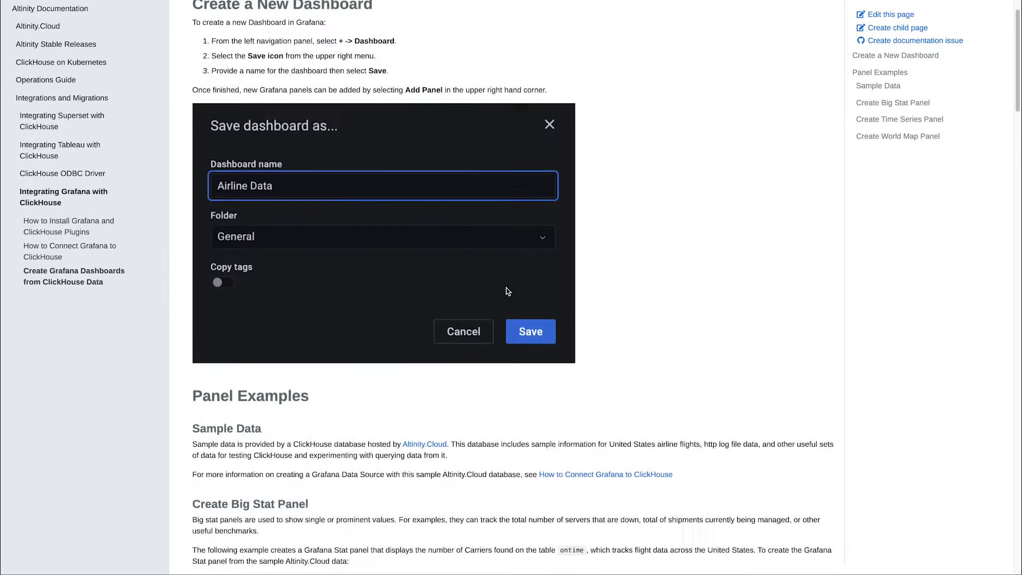
{"action": "scroll", "coordinate": [508, 291], "scroll_direction": "down", "scroll_amount": 4}
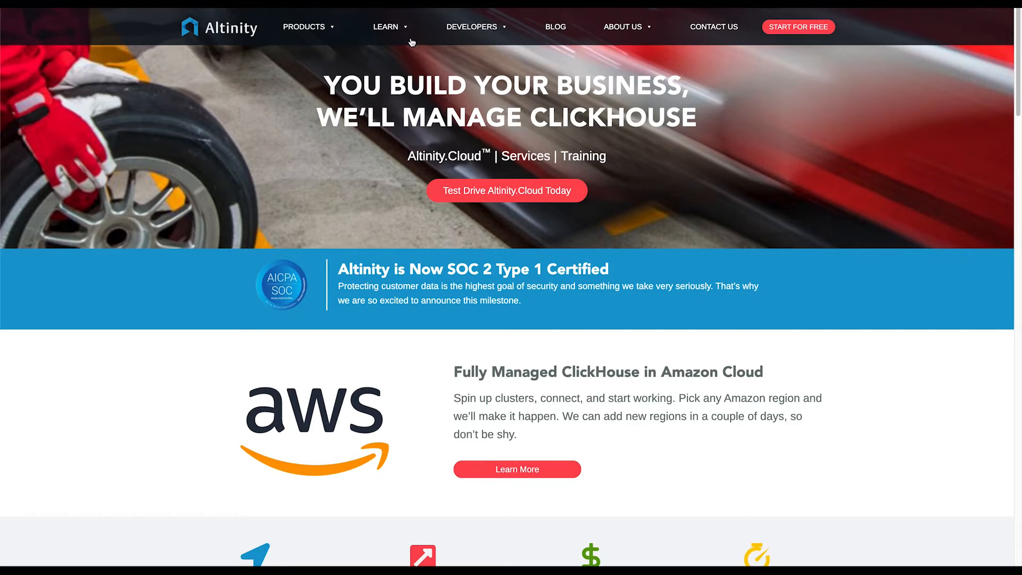
{"action": "mouse_move", "coordinate": [407, 35]}
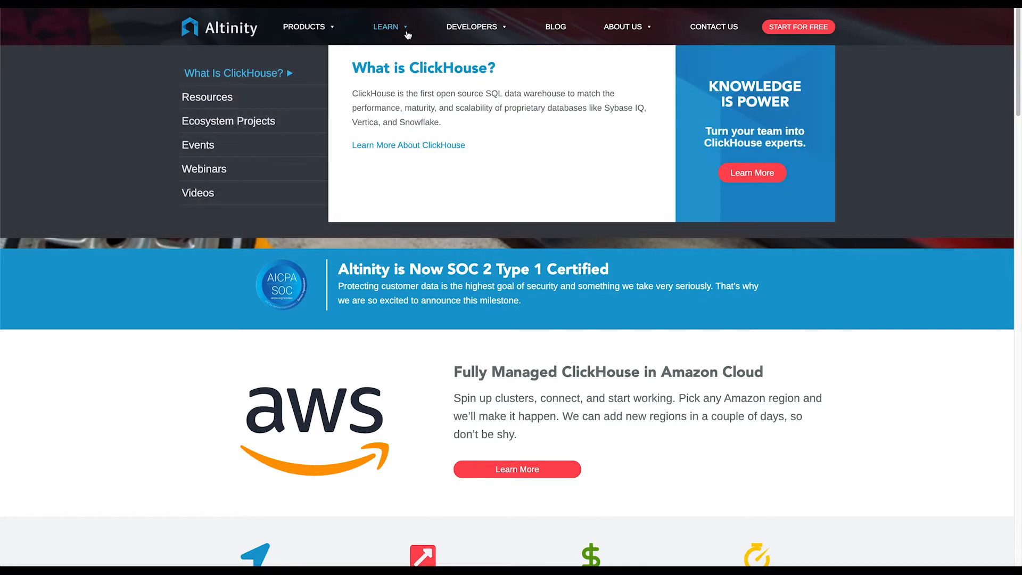
{"action": "left_click", "coordinate": [207, 103]}
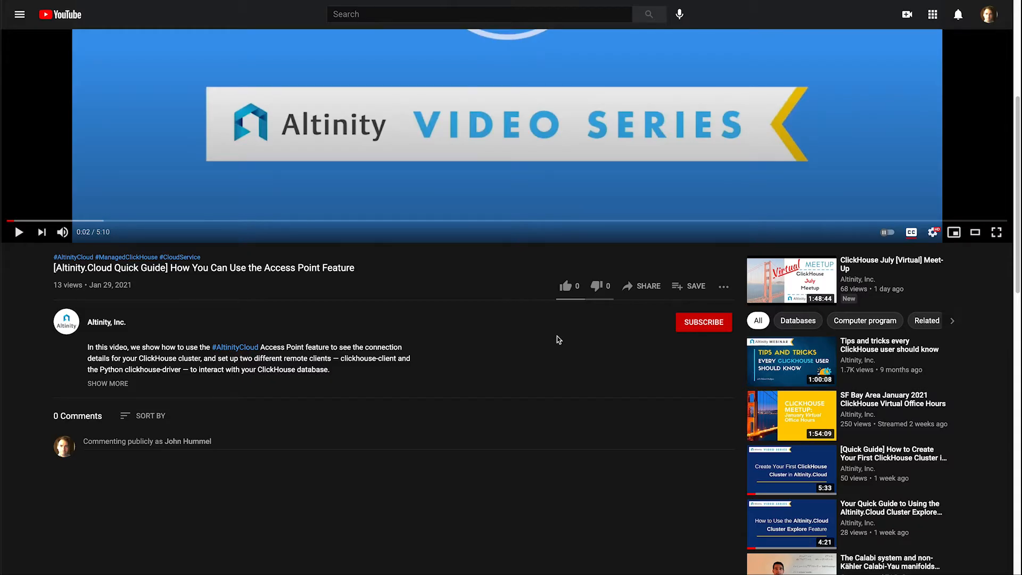
Subscribe to the Altinity, Inc. channel on YouTube and open its notification options
{"action": "left_click", "coordinate": [704, 322]}
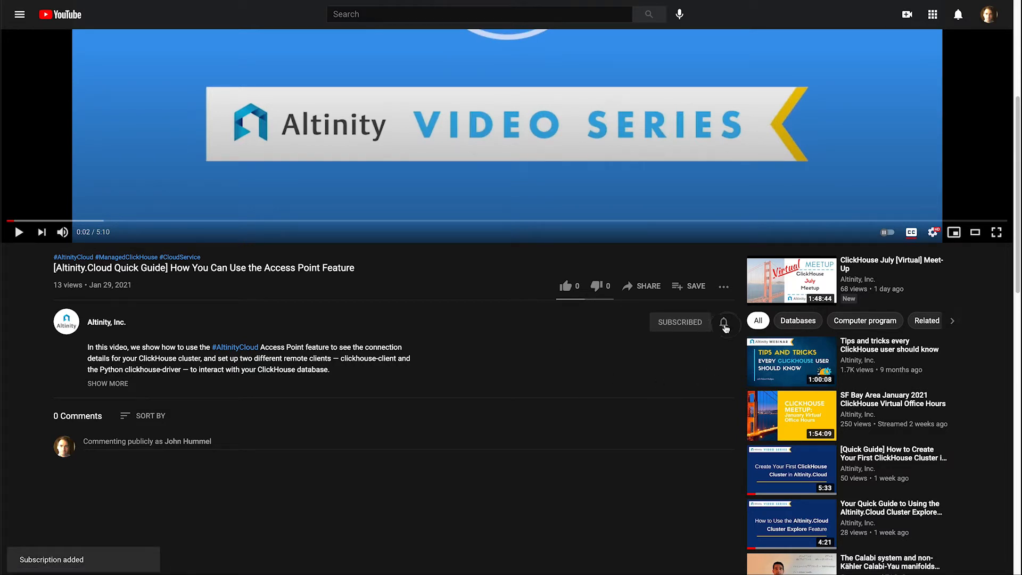
{"action": "left_click", "coordinate": [724, 325]}
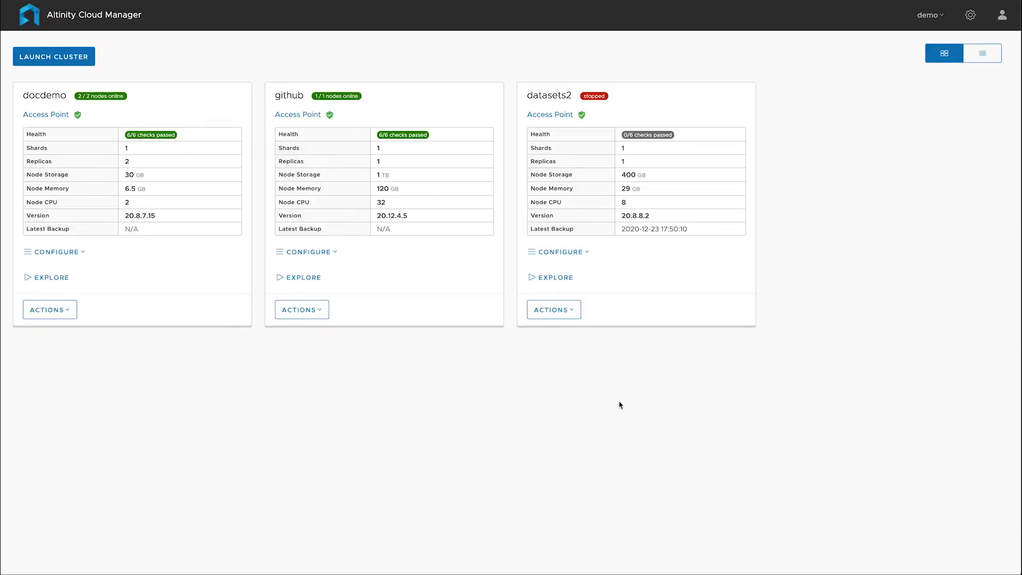
Examine the docdemo cluster's connection details in Altinity Cloud Manager, highlighting the clickhouse-client command and the Python client code
{"action": "left_click", "coordinate": [601, 382]}
{"action": "left_click", "coordinate": [41, 115]}
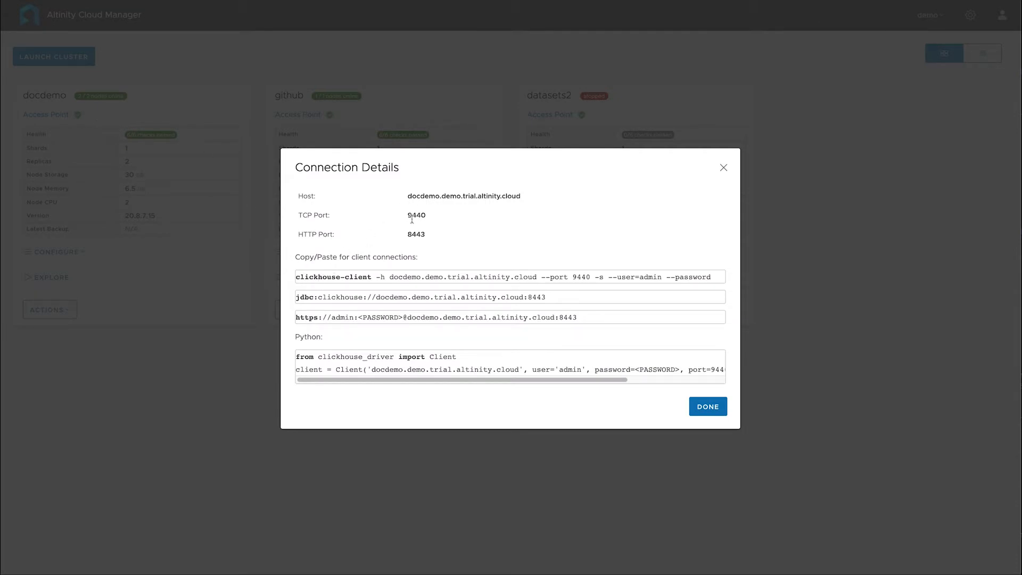
{"action": "left_click", "coordinate": [305, 277]}
{"action": "left_click_drag", "start_coordinate": [306, 277], "coordinate": [730, 276]}
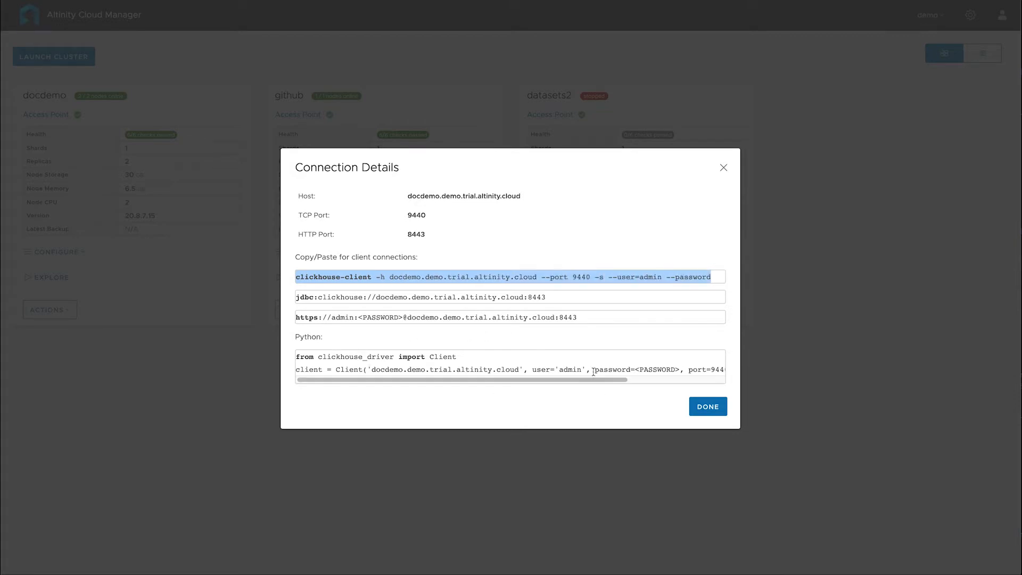
{"action": "left_click_drag", "start_coordinate": [297, 358], "coordinate": [723, 368]}
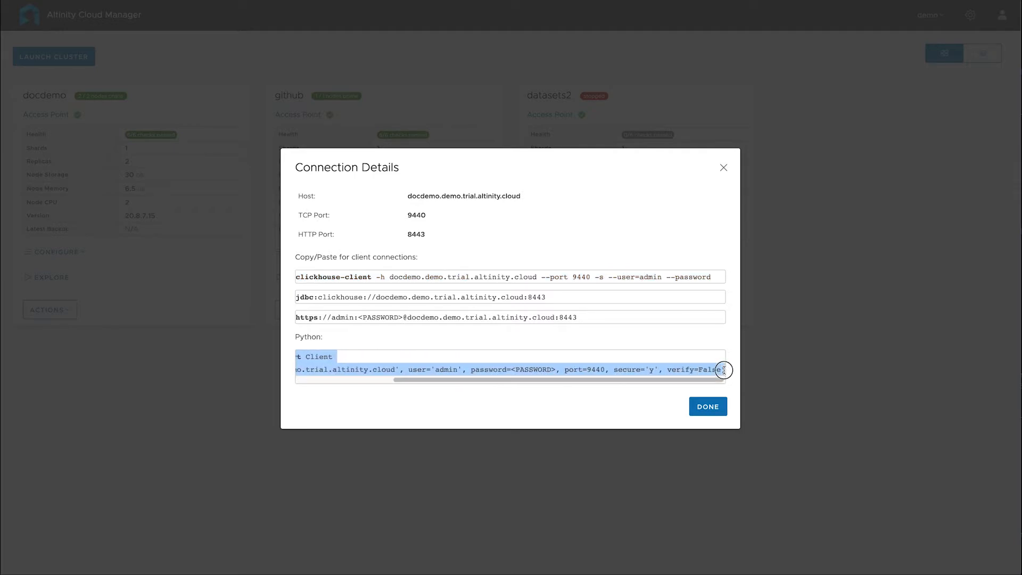
{"action": "left_click_drag", "start_coordinate": [598, 382], "coordinate": [458, 381]}
{"action": "left_click", "coordinate": [414, 405]}
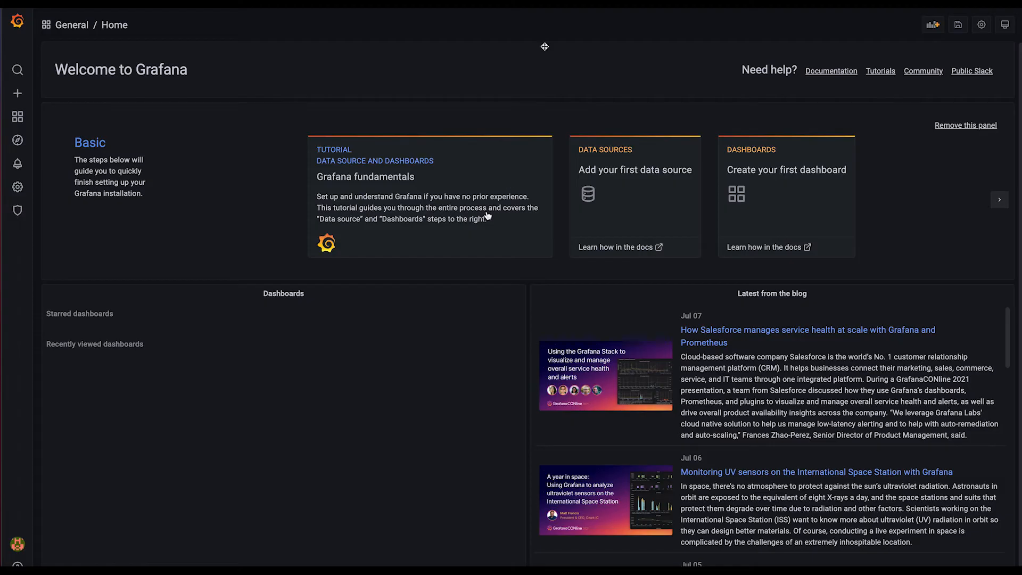
In Grafana, add a new data source of type ClickHouse, filtering the available types by "click"
{"action": "left_click", "coordinate": [538, 22]}
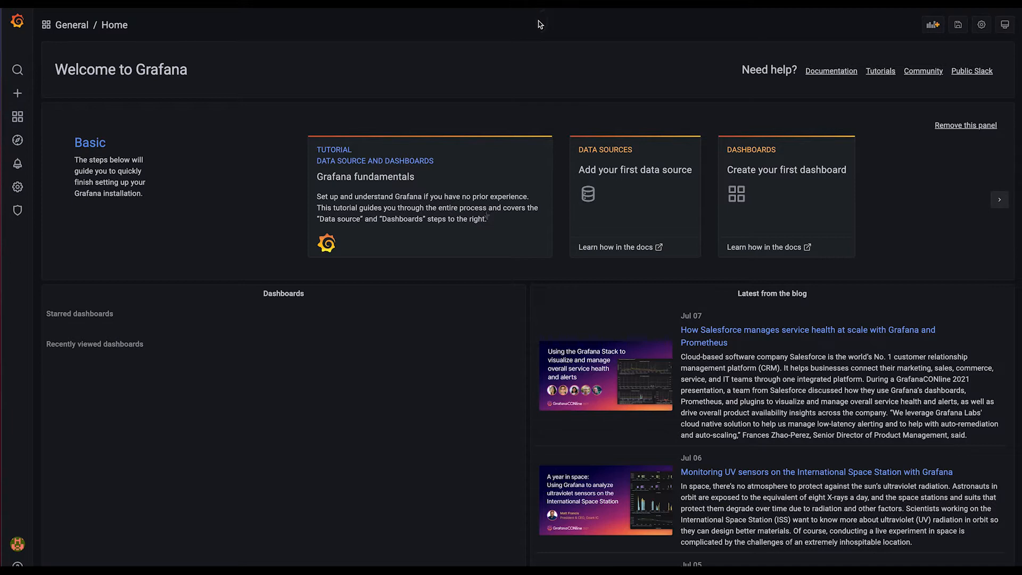
{"action": "mouse_move", "coordinate": [15, 199]}
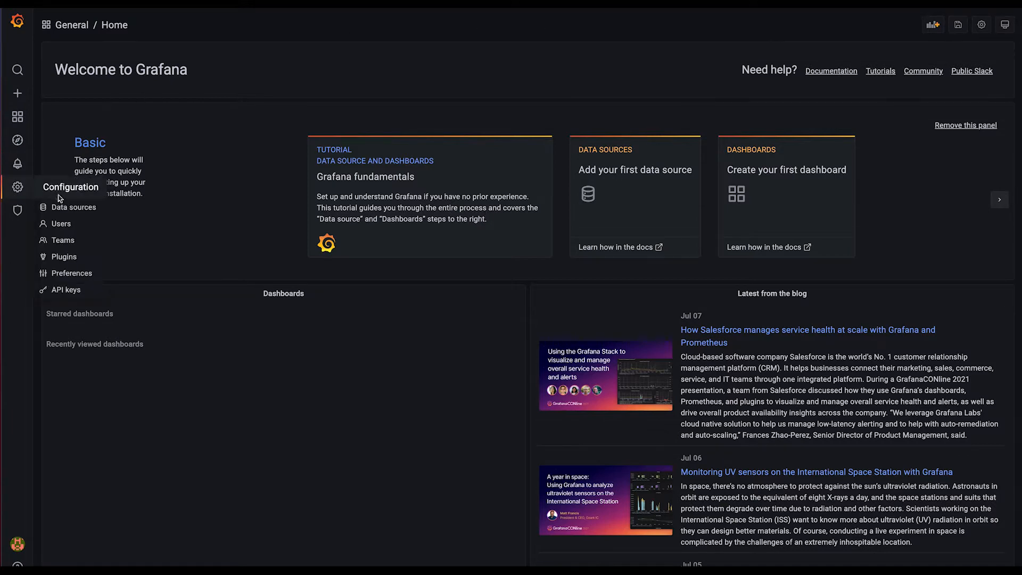
{"action": "left_click", "coordinate": [72, 208]}
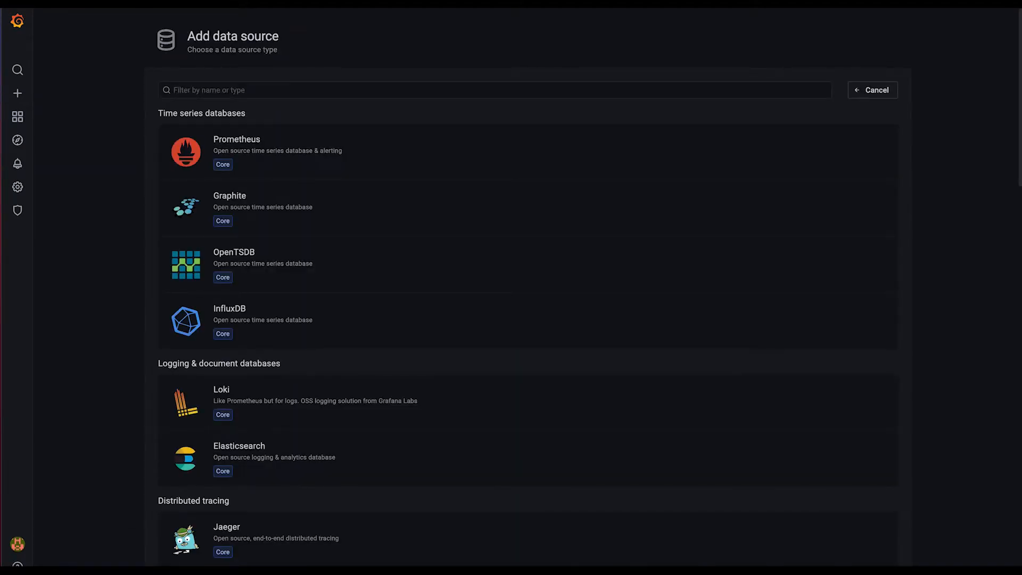
{"action": "left_click", "coordinate": [455, 89]}
{"action": "type", "text": "click"}
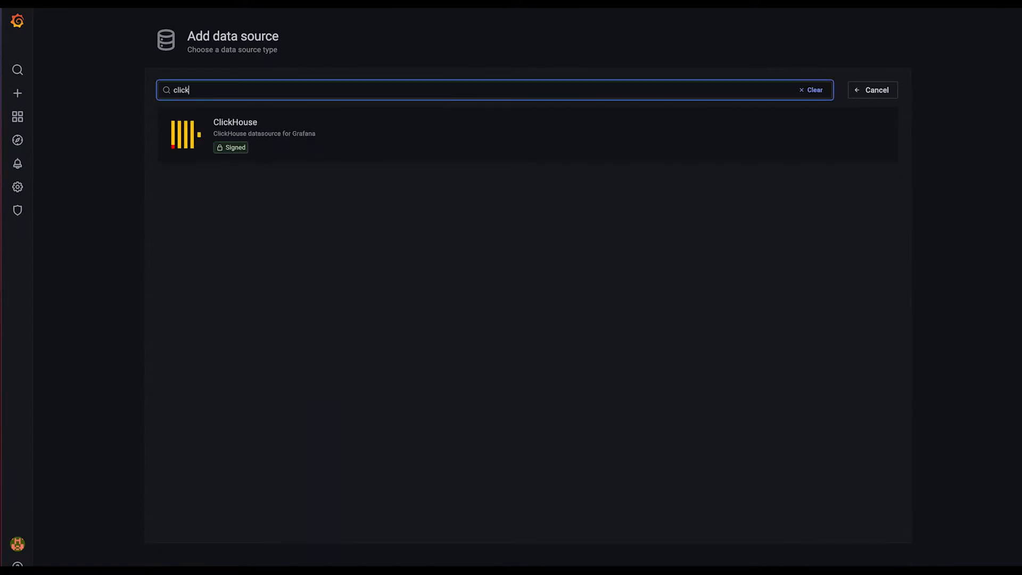
{"action": "left_click", "coordinate": [361, 145]}
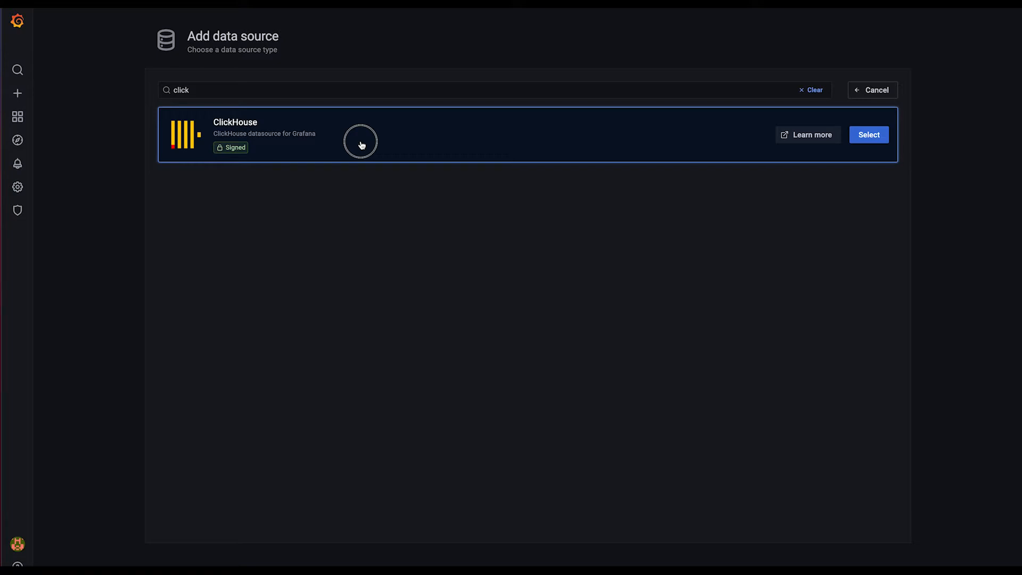
{"action": "left_click", "coordinate": [361, 144]}
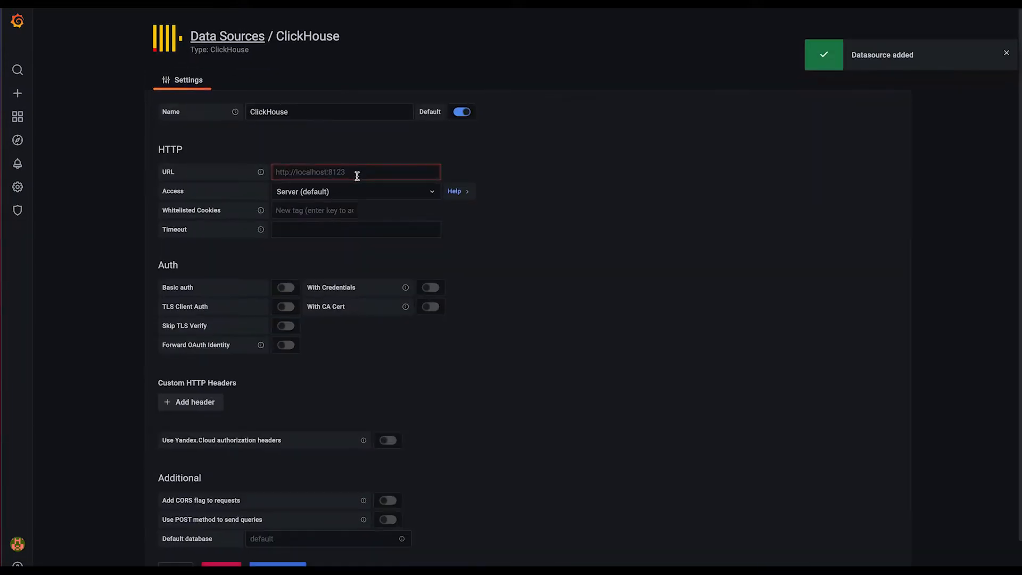
{"action": "left_click", "coordinate": [325, 113]}
{"action": "double_click", "coordinate": [325, 113]}
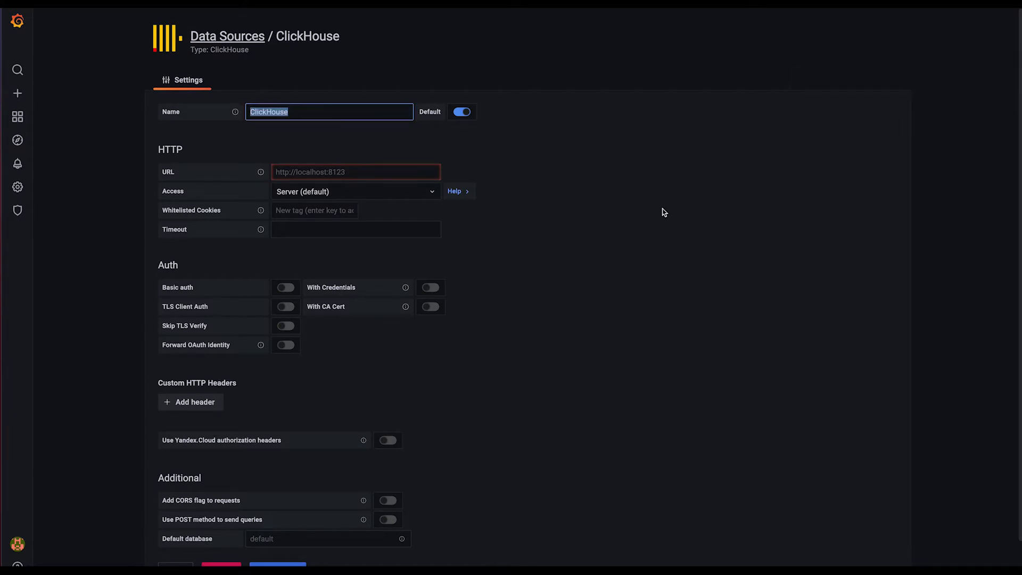
{"action": "type", "text": "C"}
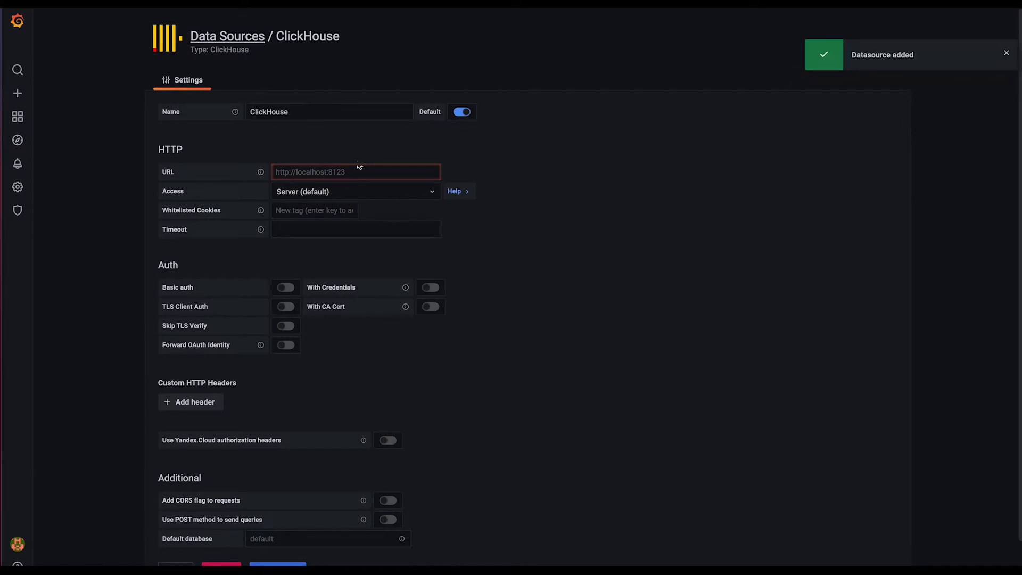
{"action": "double_click", "coordinate": [326, 113]}
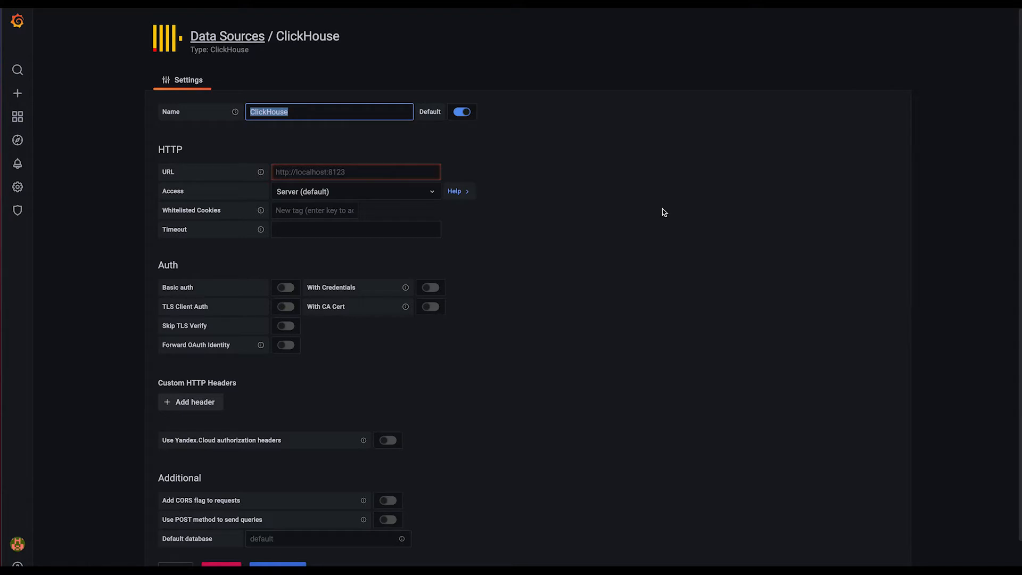
{"action": "type", "text": "clickhouse"}
{"action": "type", "text": "Altinity.Cl"}
{"action": "type", "text": "oud Demo"}
{"action": "key", "text": "BackSpace"}
{"action": "key", "text": "BackSpace"}
{"action": "key", "text": "BackSpace"}
{"action": "type", "text": "emo"}
{"action": "left_click", "coordinate": [380, 172]}
{"action": "type", "text": "https://github.demo.trial.altinity.cloud:8443"}
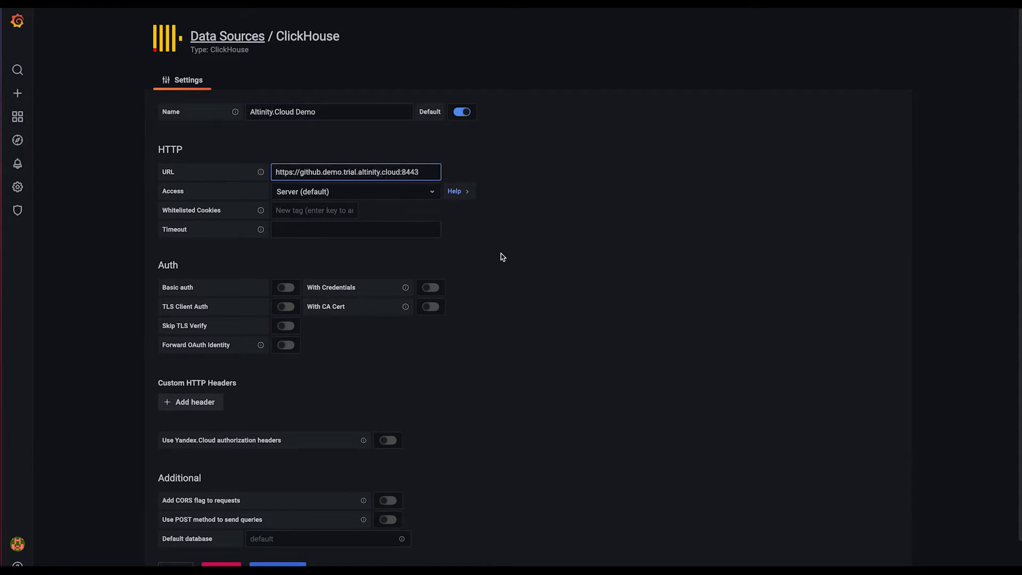
Enable basic auth and With Credentials for the data source, and enter the user demo and the account password
{"action": "left_click", "coordinate": [287, 288]}
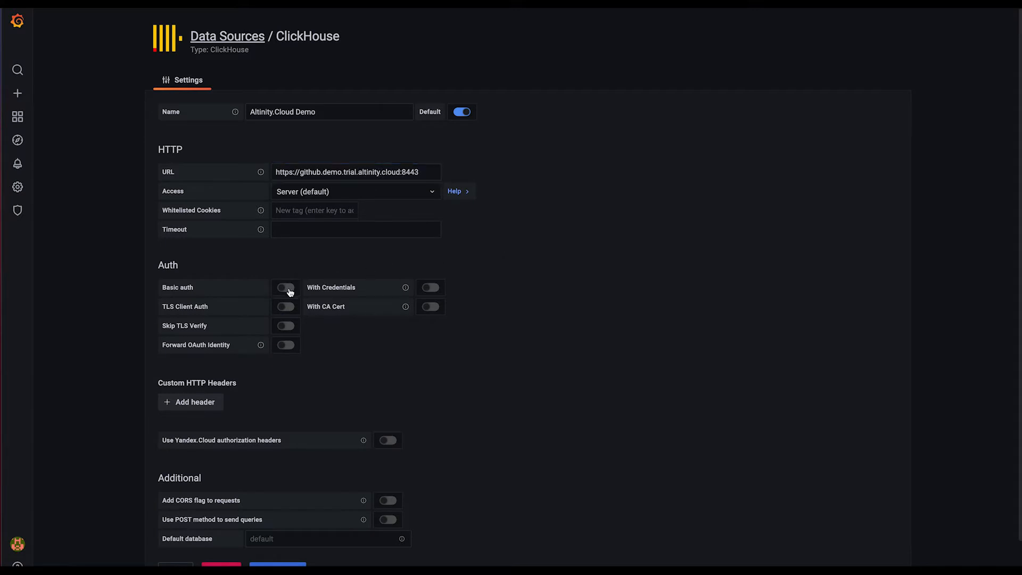
{"action": "left_click", "coordinate": [430, 288]}
{"action": "left_click", "coordinate": [339, 396]}
{"action": "type", "text": "demo"}
{"action": "key", "text": "Tab"}
{"action": "type", "text": "demo"}
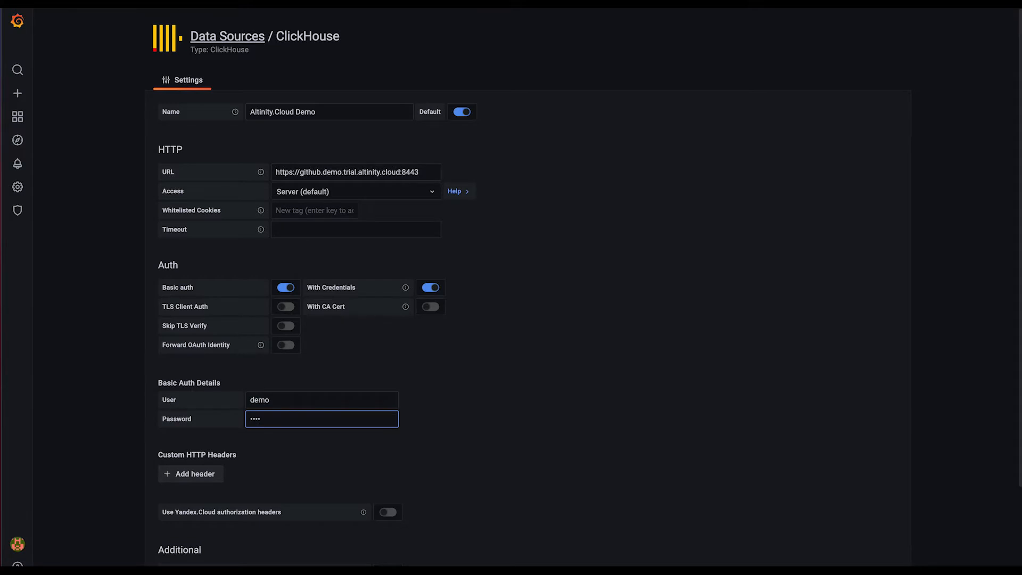
Enable the POST method for sending queries, and save and test the data source
{"action": "scroll", "coordinate": [554, 383], "scroll_direction": "down", "scroll_amount": 3}
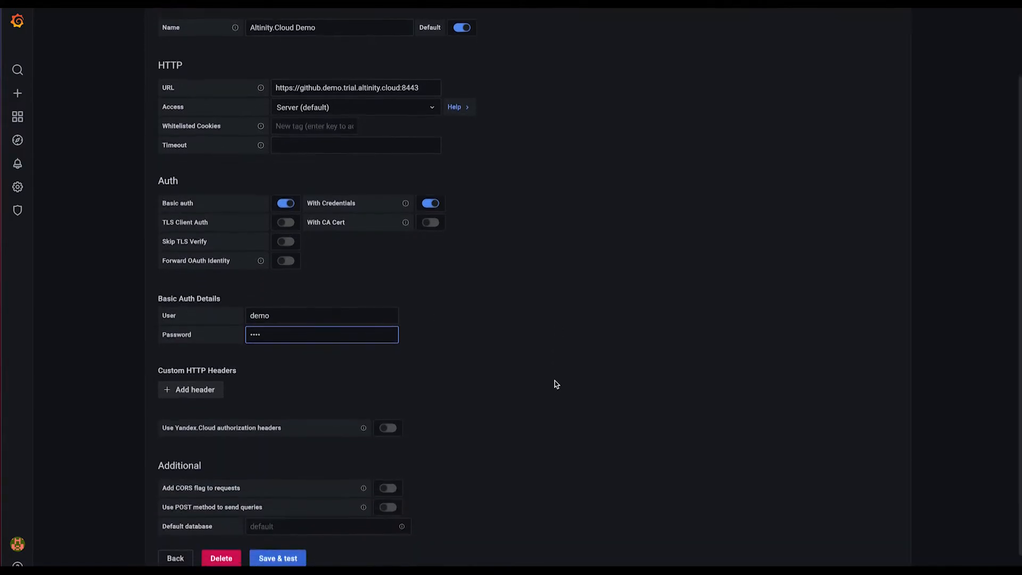
{"action": "scroll", "coordinate": [555, 383], "scroll_direction": "down", "scroll_amount": 2}
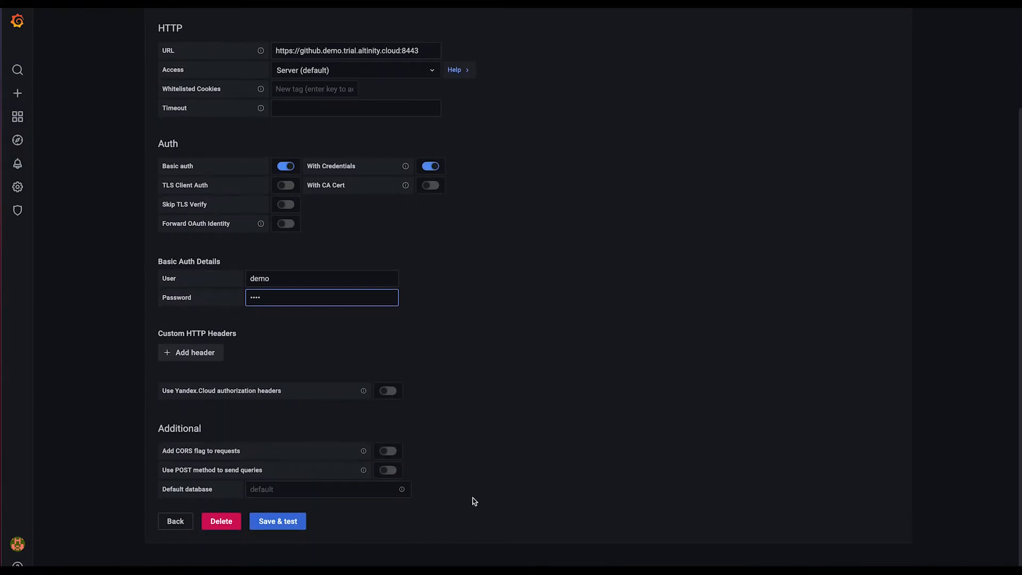
{"action": "left_click", "coordinate": [387, 470]}
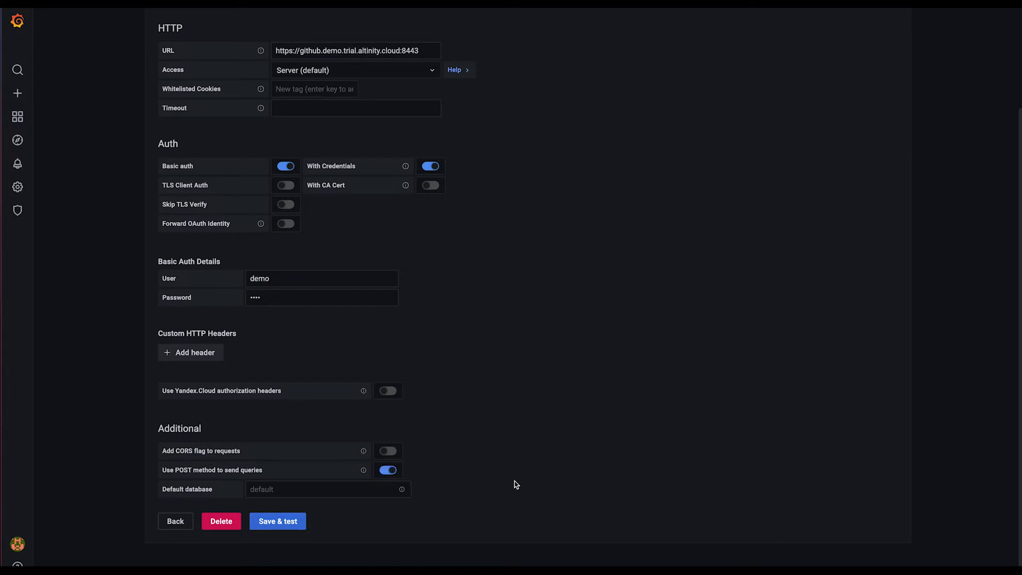
{"action": "left_click", "coordinate": [292, 525]}
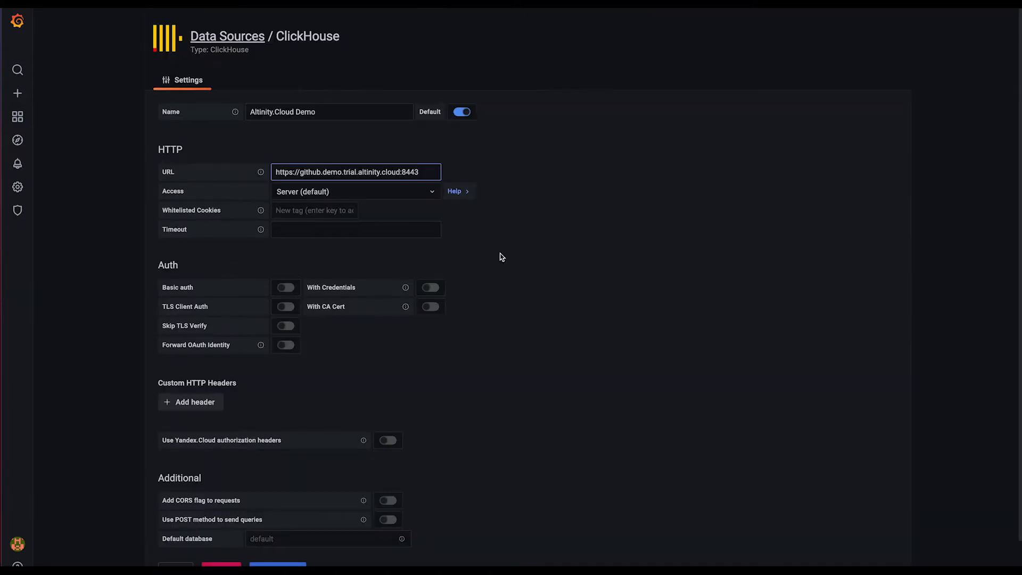
Turn on basic auth and With Credentials for the data source, and enter the user demo and the account password
{"action": "left_click", "coordinate": [287, 289]}
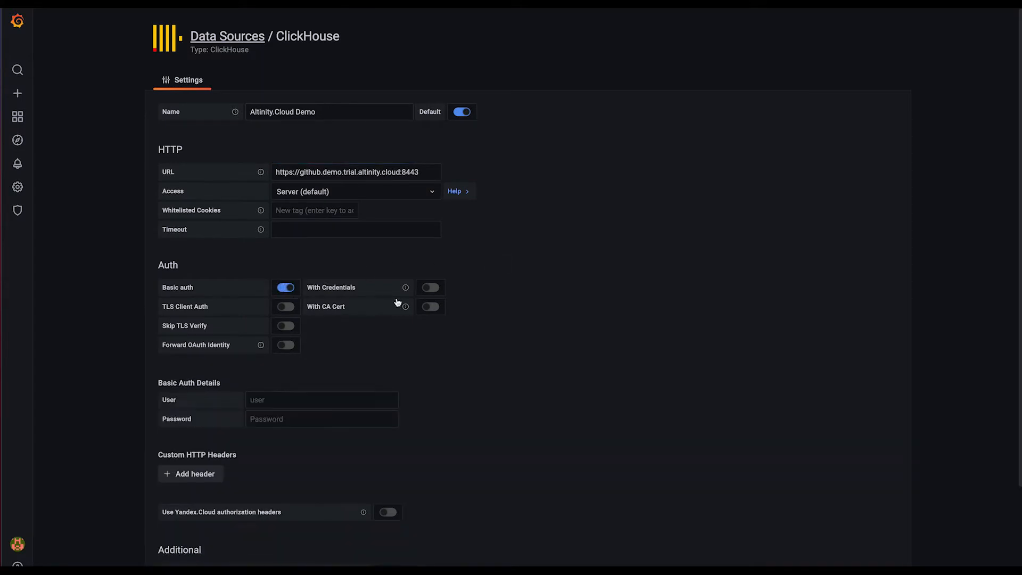
{"action": "left_click", "coordinate": [431, 289]}
{"action": "left_click", "coordinate": [338, 397]}
{"action": "type", "text": "demo"}
{"action": "key", "text": "Tab"}
{"action": "type", "text": "demo"}
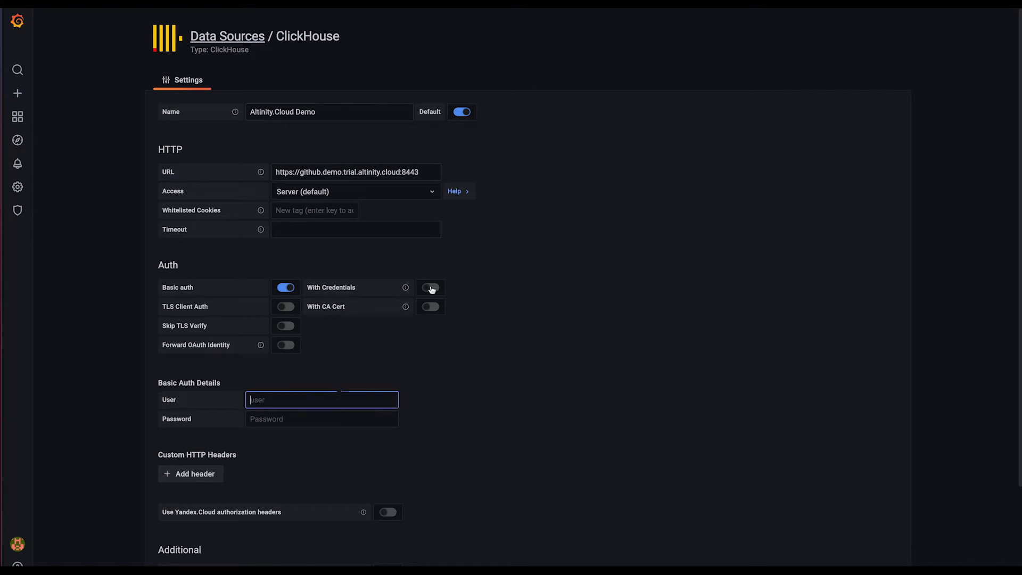
{"action": "left_click", "coordinate": [432, 288]}
{"action": "left_click", "coordinate": [337, 397]}
{"action": "type", "text": "demo"}
{"action": "key", "text": "Tab"}
{"action": "type", "text": "demo"}
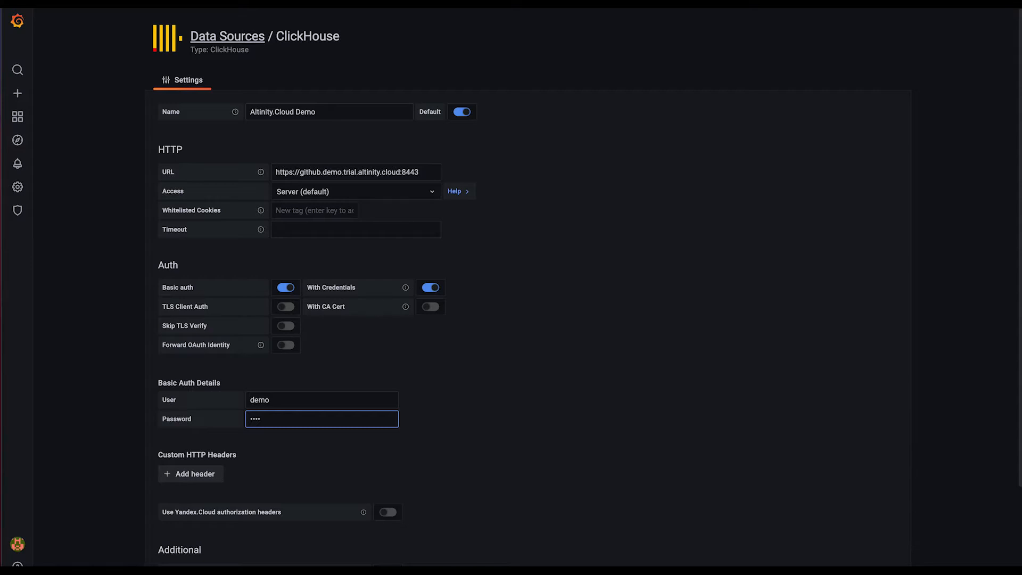
Enable the POST method for sending queries, and save and test the data source
{"action": "scroll", "coordinate": [555, 381], "scroll_direction": "down", "scroll_amount": 2}
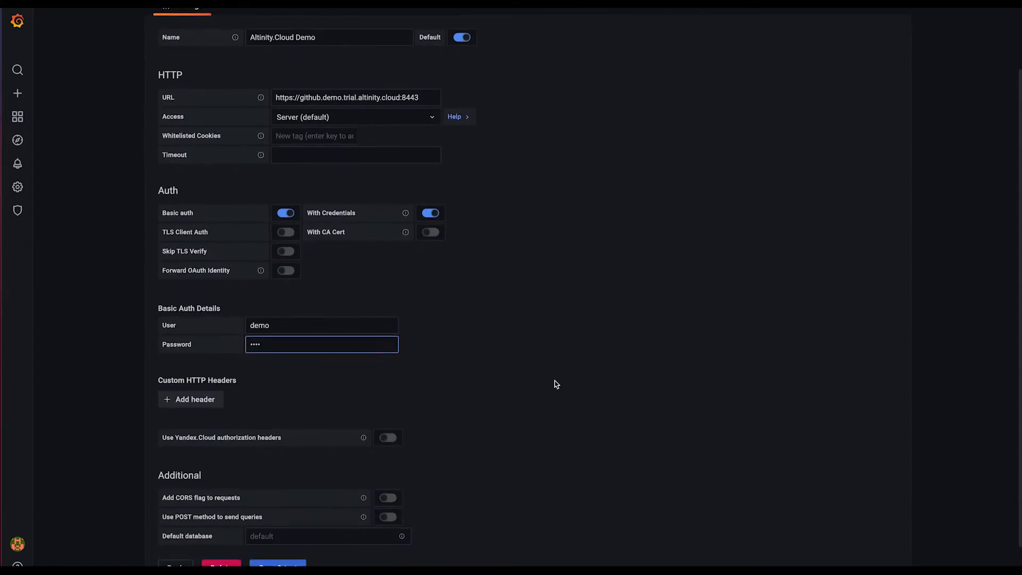
{"action": "scroll", "coordinate": [555, 381], "scroll_direction": "down", "scroll_amount": 1}
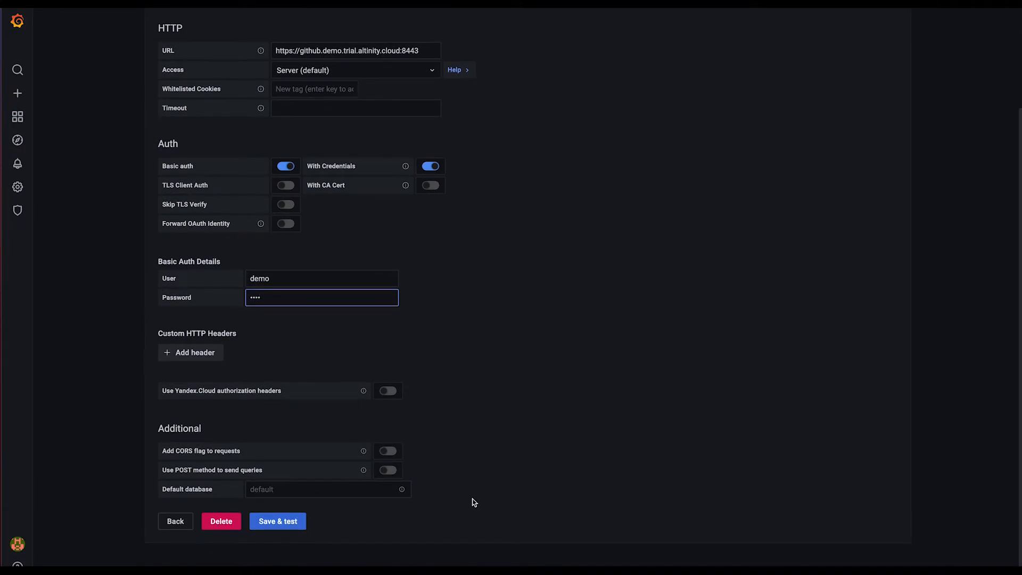
{"action": "left_click", "coordinate": [387, 470]}
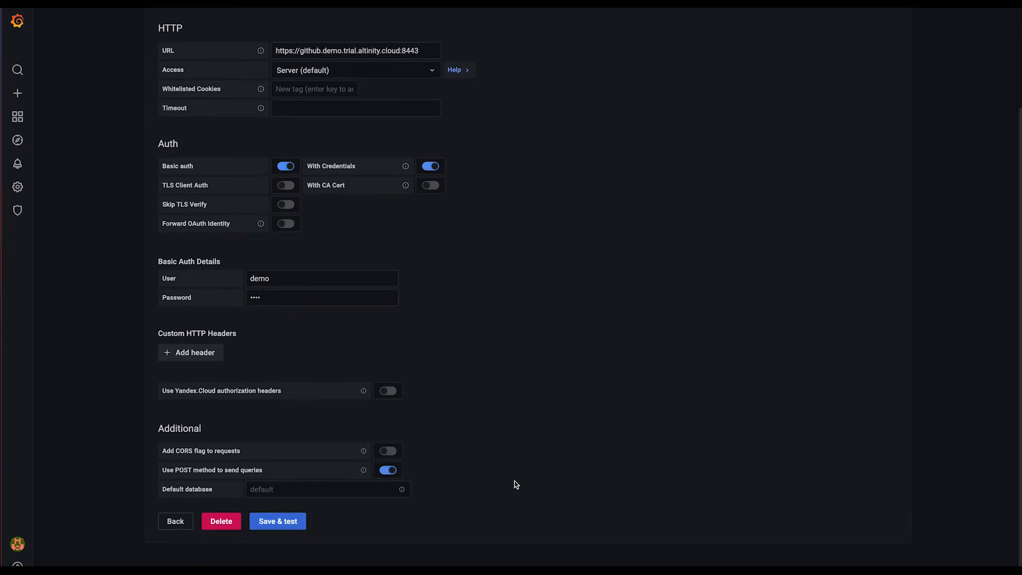
{"action": "left_click", "coordinate": [293, 525]}
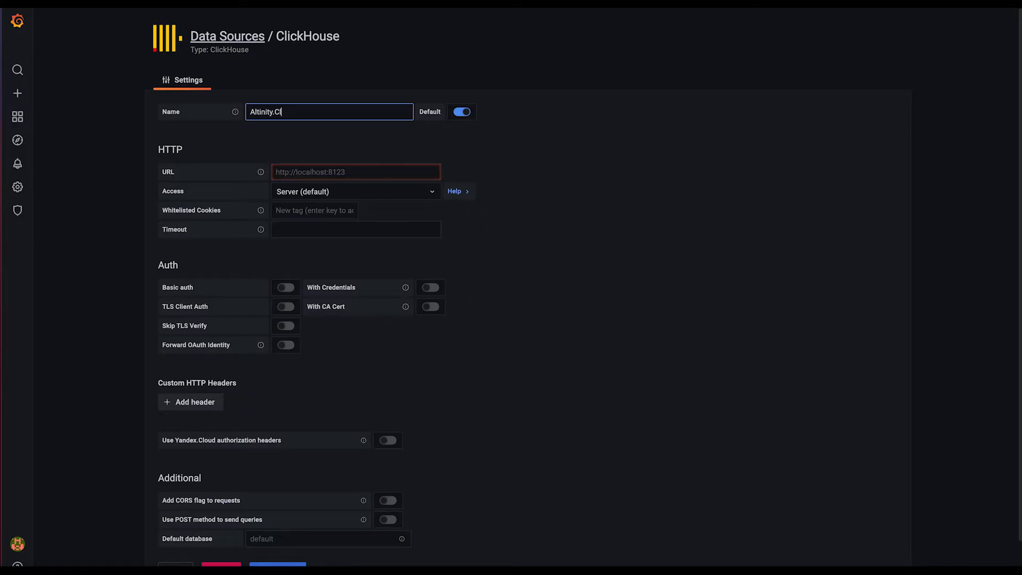
{"action": "type", "text": "loud Demo"}
{"action": "left_click", "coordinate": [379, 171]}
{"action": "key", "text": "ctrl+v"}
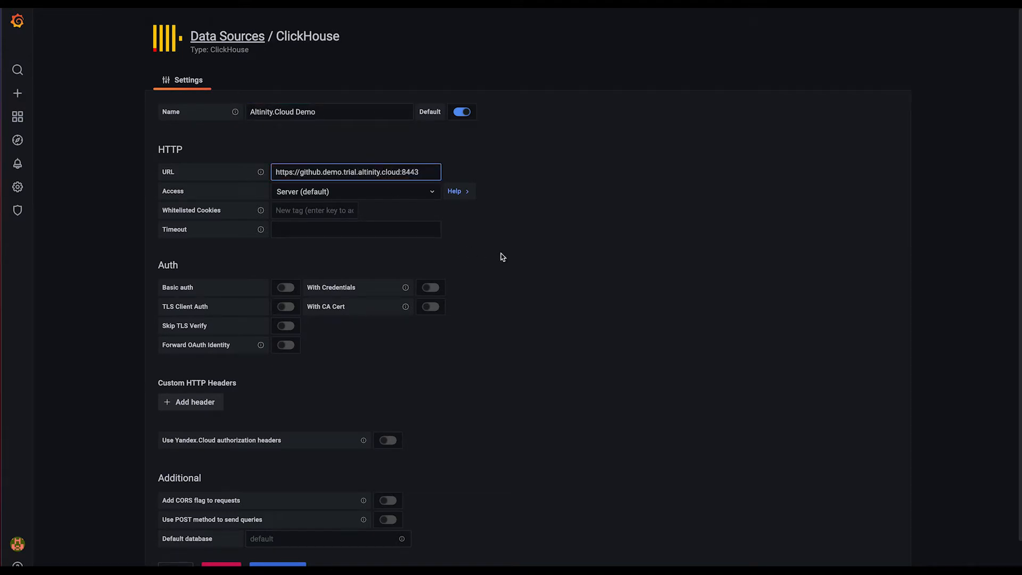
Enable basic auth and With Credentials, and fill in the basic auth details with user demo and the account password
{"action": "left_click", "coordinate": [286, 288]}
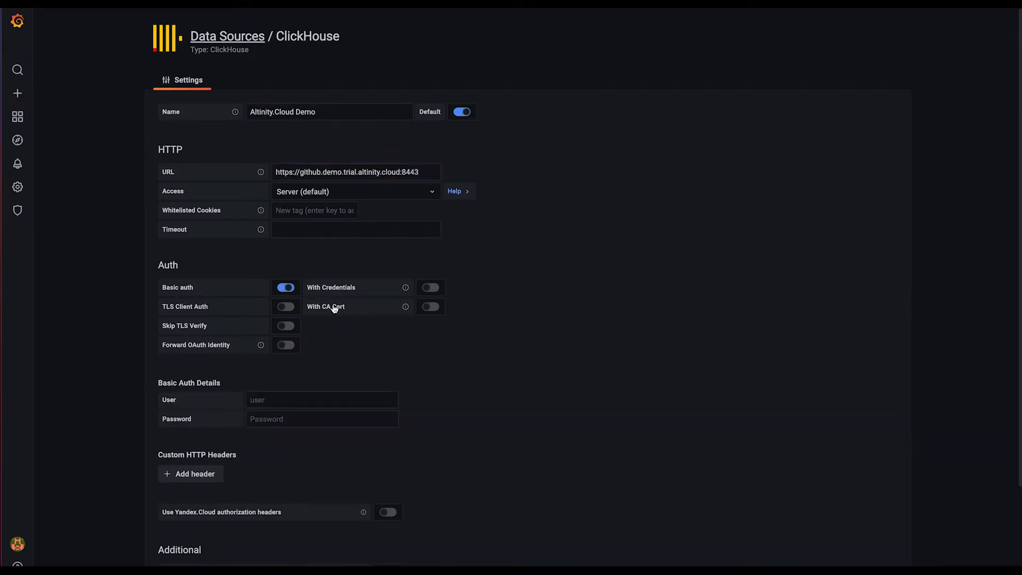
{"action": "left_click", "coordinate": [428, 288]}
{"action": "left_click", "coordinate": [339, 398]}
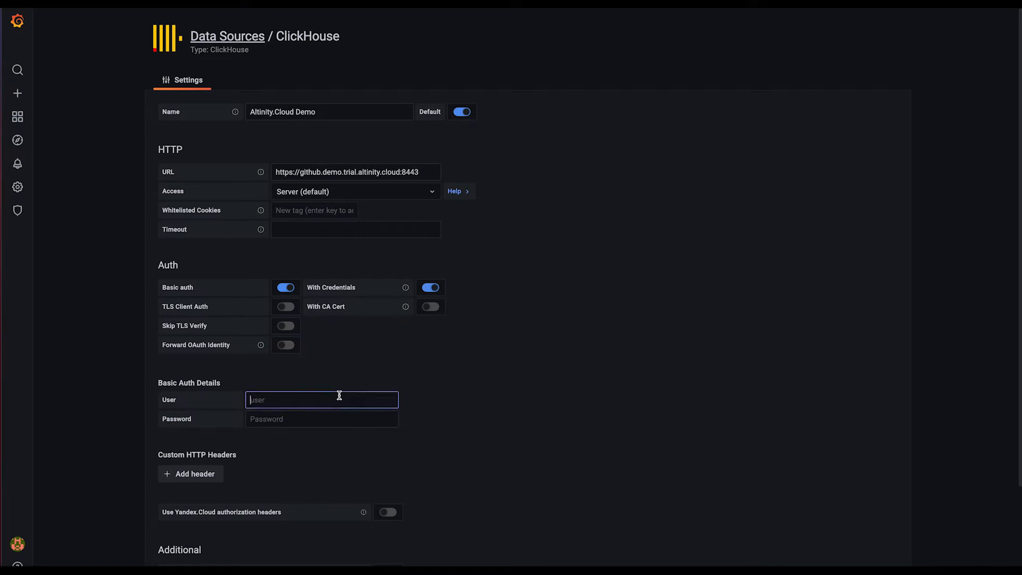
{"action": "type", "text": "demo"}
{"action": "key", "text": "Tab"}
{"action": "type", "text": "demo"}
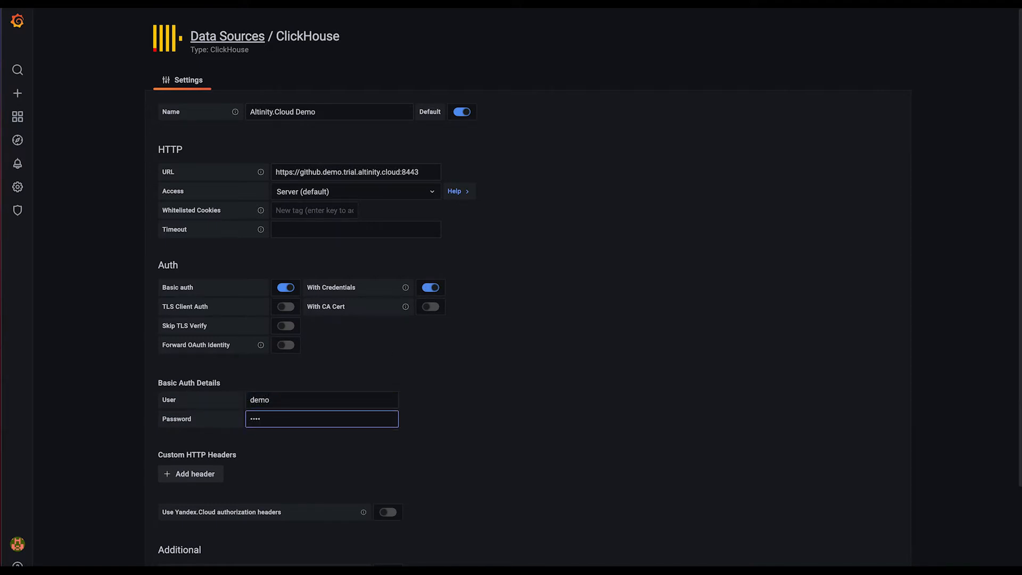
Enable the use of the POST method to send queries, and save and test the data source
{"action": "scroll", "coordinate": [554, 381], "scroll_direction": "down", "scroll_amount": 2}
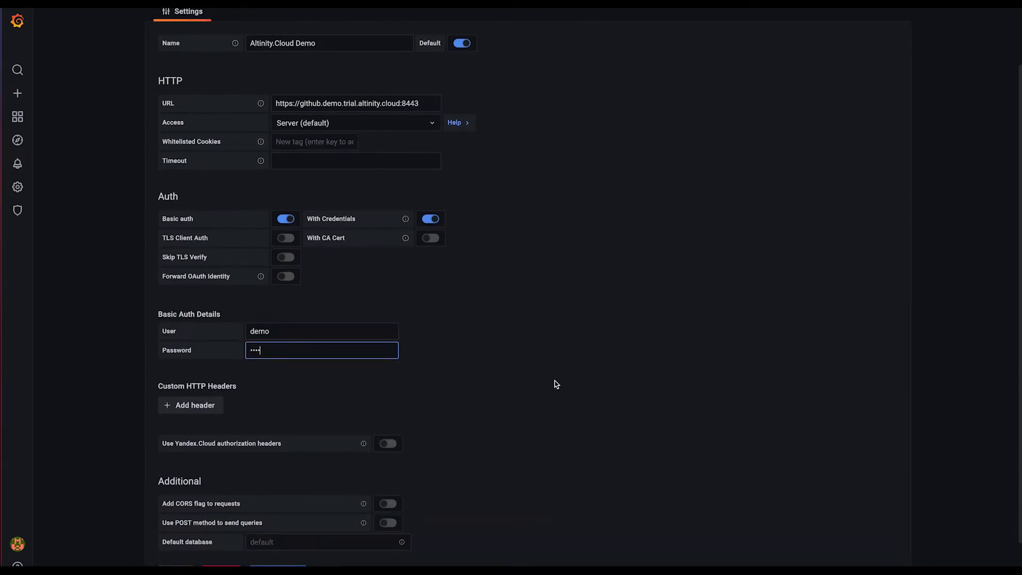
{"action": "scroll", "coordinate": [555, 381], "scroll_direction": "down", "scroll_amount": 1}
{"action": "scroll", "coordinate": [554, 381], "scroll_direction": "down", "scroll_amount": 2}
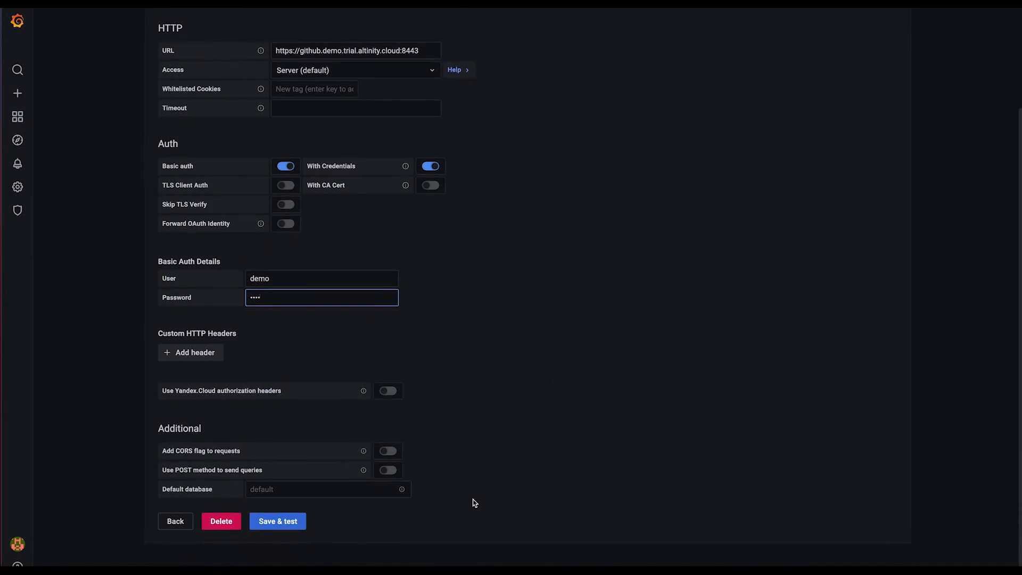
{"action": "left_click", "coordinate": [386, 470]}
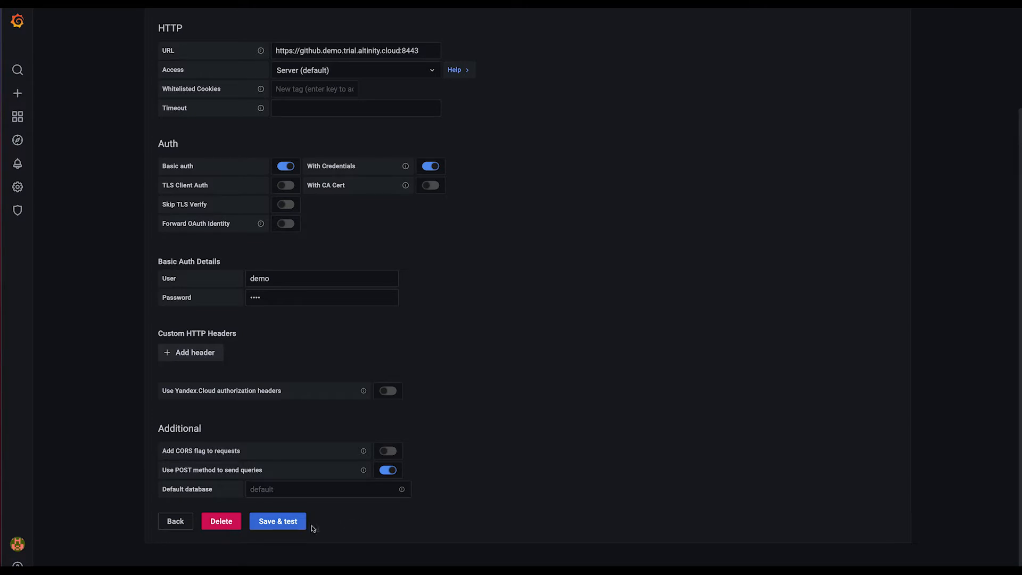
{"action": "left_click", "coordinate": [292, 526]}
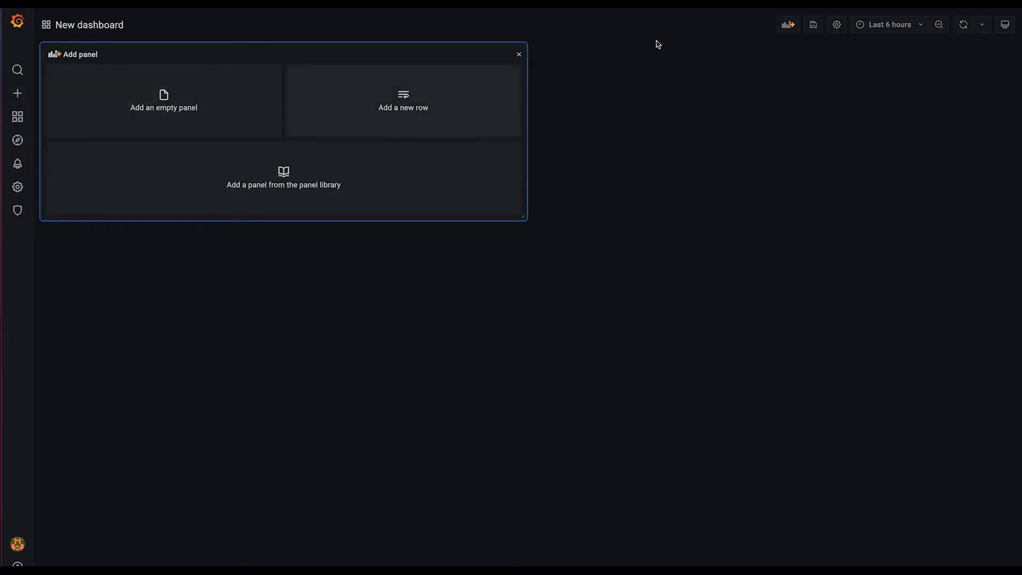
Save the new dashboard under the name Airflight Data in the General folder
{"action": "left_click", "coordinate": [812, 25]}
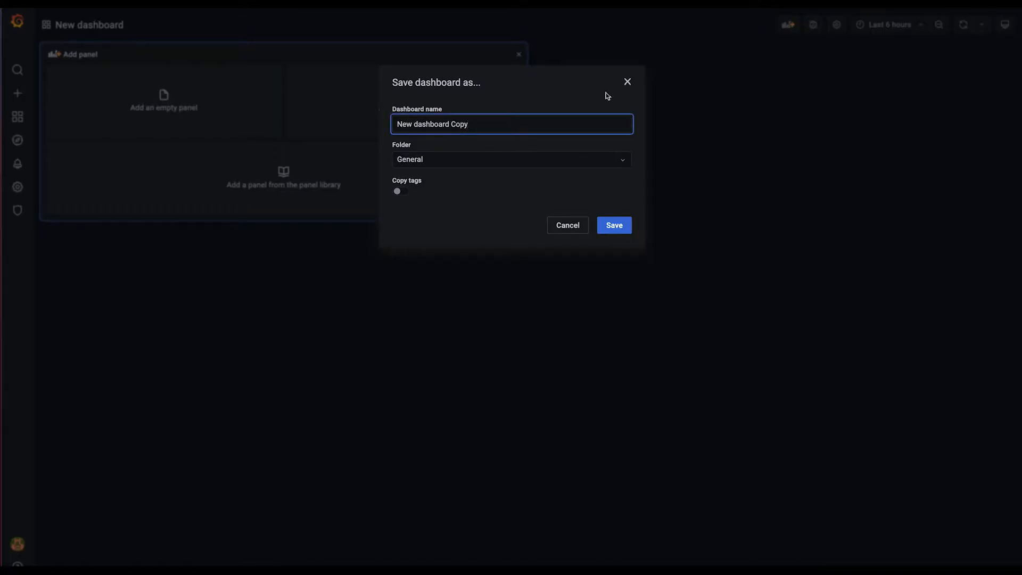
{"action": "triple_click", "coordinate": [483, 125]}
{"action": "left_click", "coordinate": [452, 130]}
{"action": "key", "text": "super+a"}
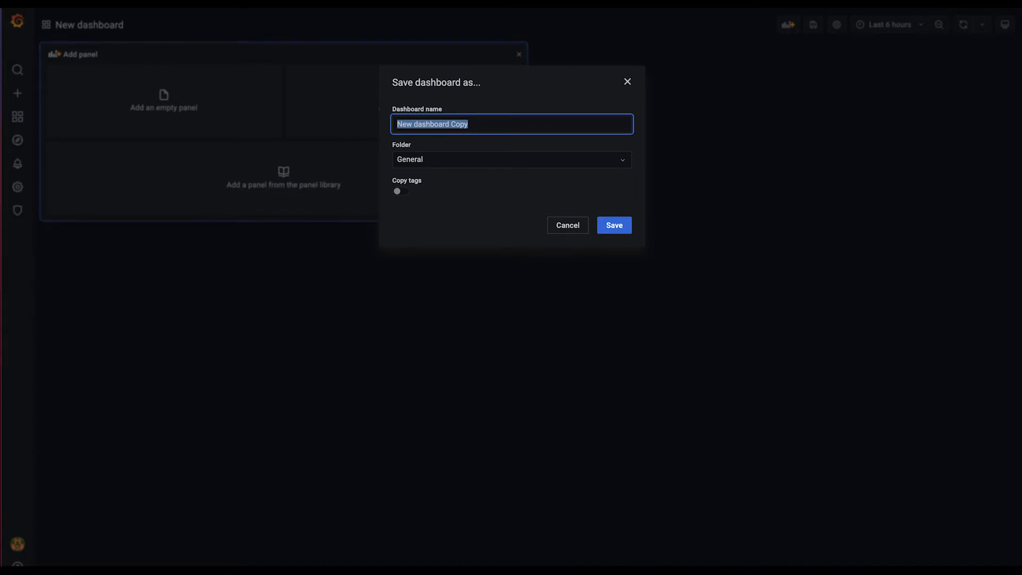
{"action": "type", "text": "Airflight Data"}
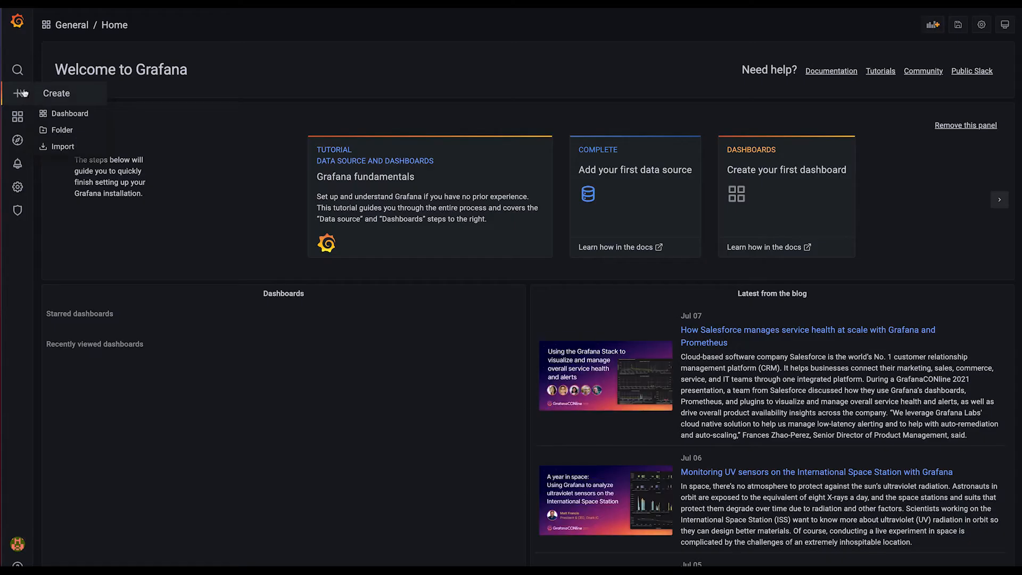
Create a new dashboard and save it as Airflight Data
{"action": "left_click", "coordinate": [65, 112]}
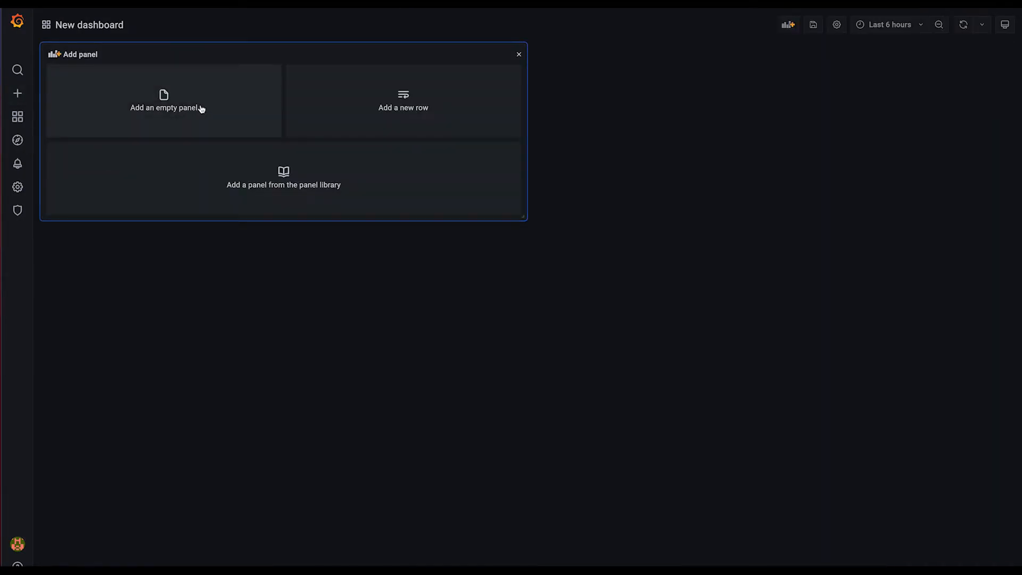
{"action": "left_click", "coordinate": [813, 25]}
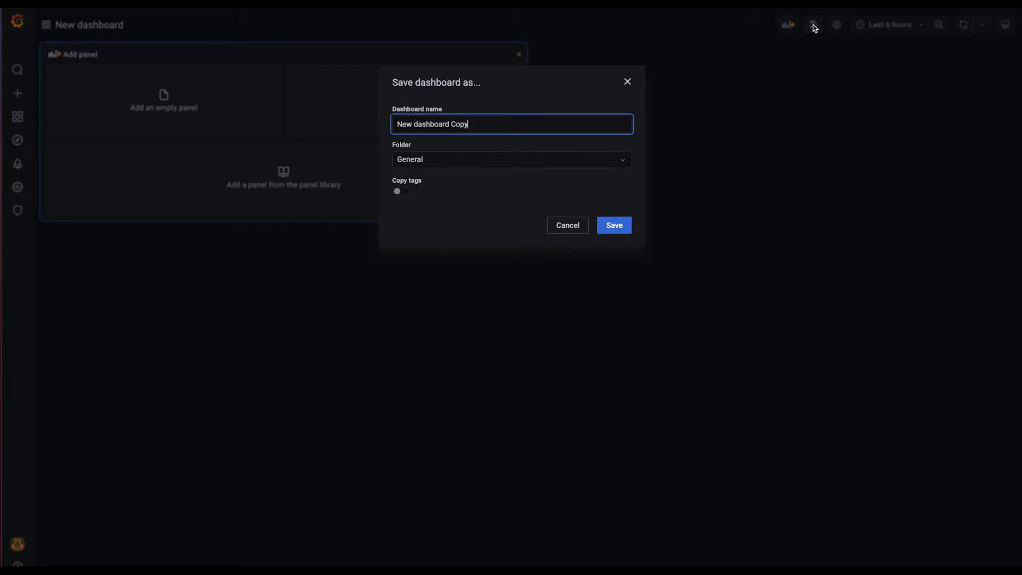
{"action": "triple_click", "coordinate": [481, 124]}
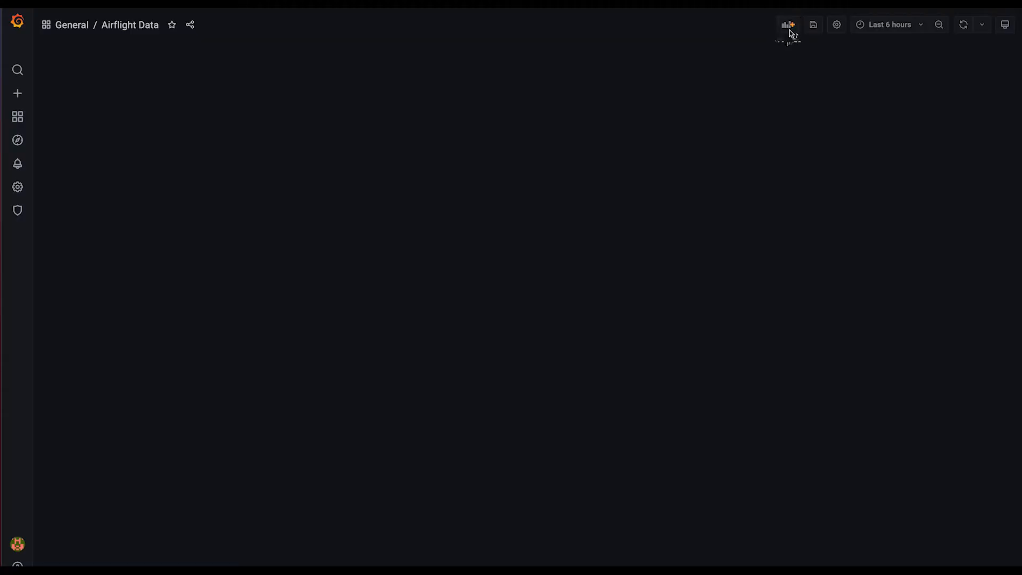
Add an empty panel to the Airflight Data dashboard and set its visualization to Stat
{"action": "left_click", "coordinate": [790, 31]}
{"action": "left_click", "coordinate": [789, 30]}
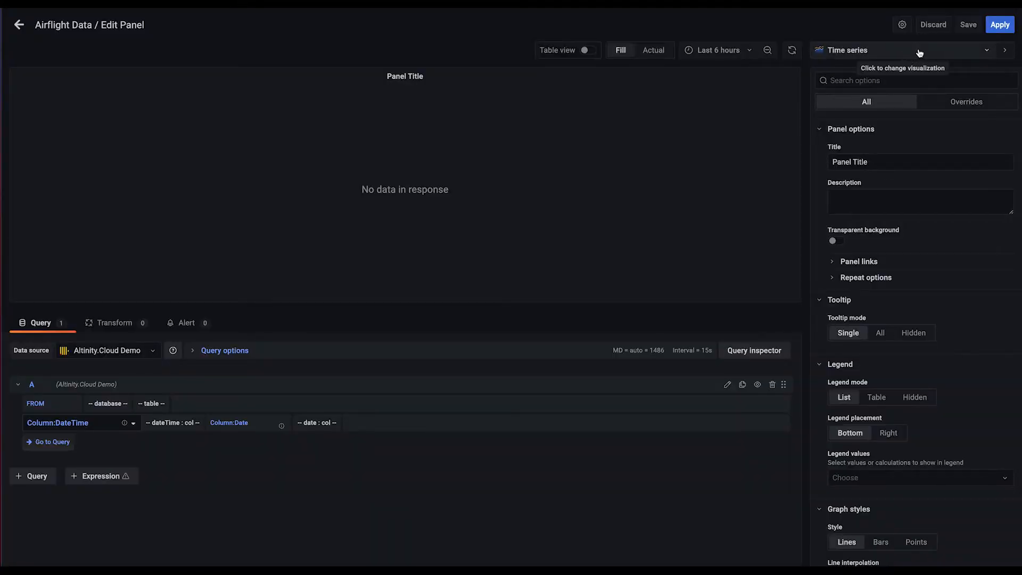
{"action": "left_click", "coordinate": [919, 53]}
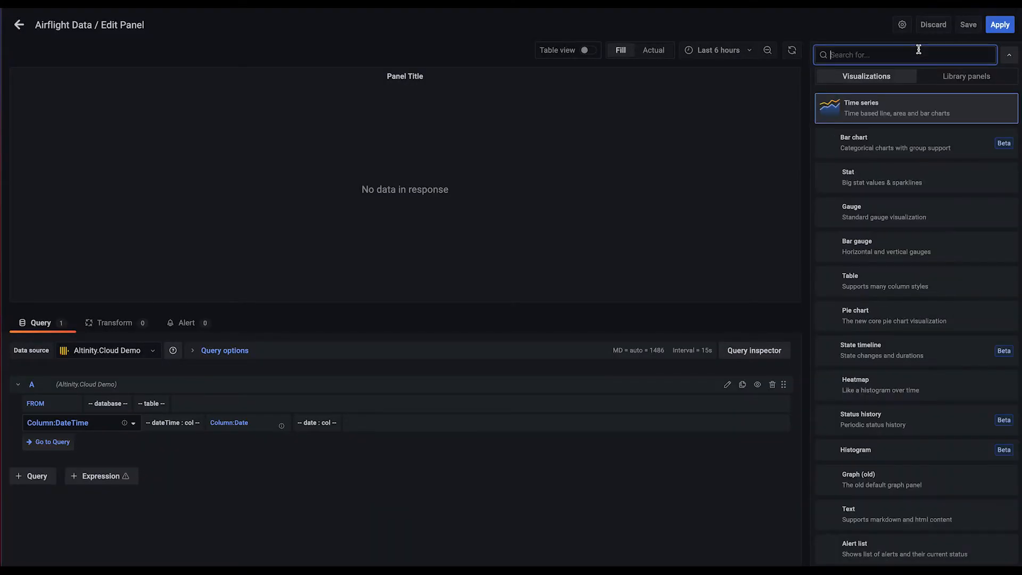
{"action": "left_click", "coordinate": [864, 177]}
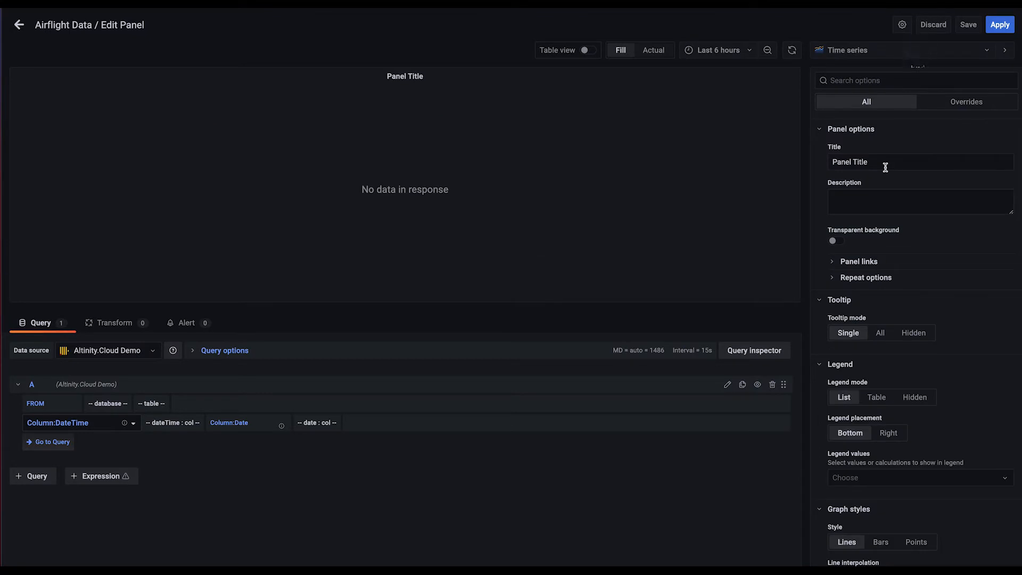
{"action": "left_click", "coordinate": [919, 50]}
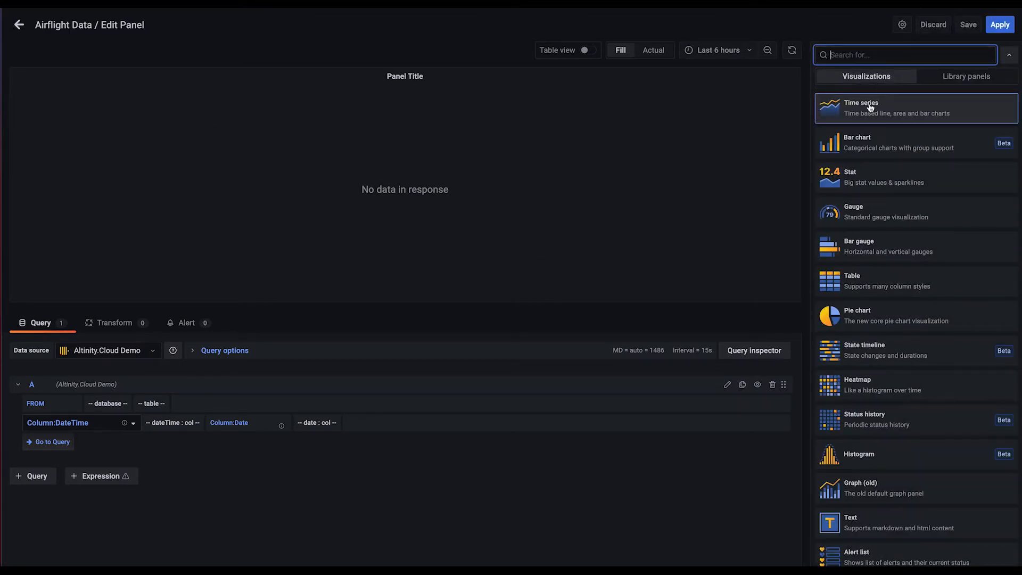
{"action": "left_click", "coordinate": [864, 178]}
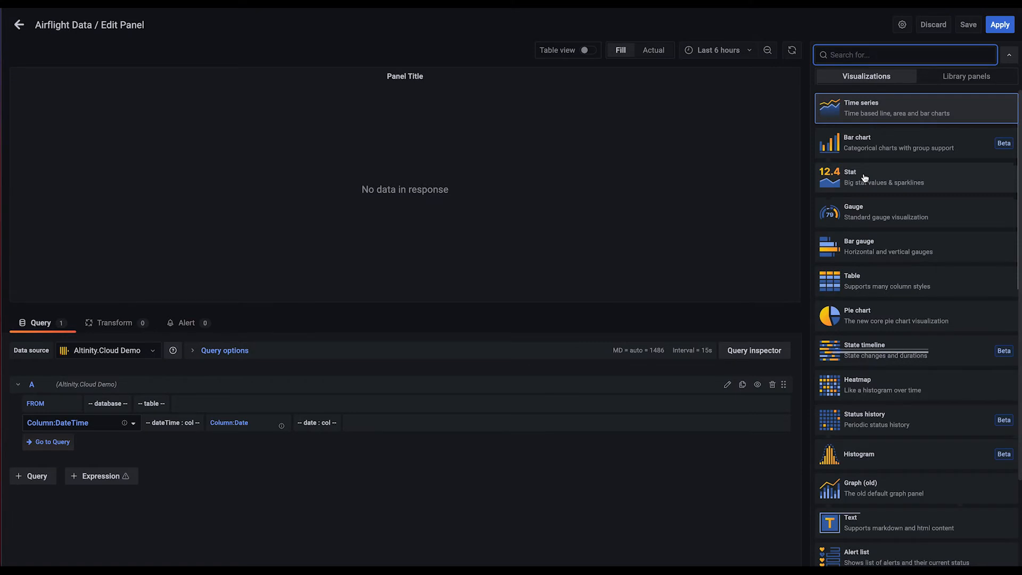
{"action": "left_click", "coordinate": [864, 178]}
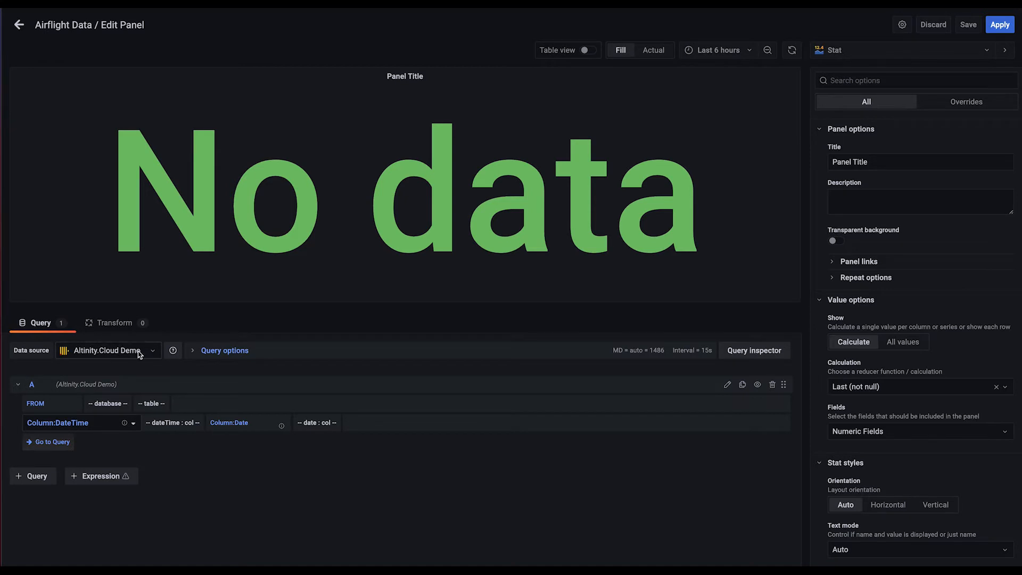
Pick Altinity.Cloud Demo as the panel's data source and rename query A as Total Unique Carriers
{"action": "left_click", "coordinate": [152, 353]}
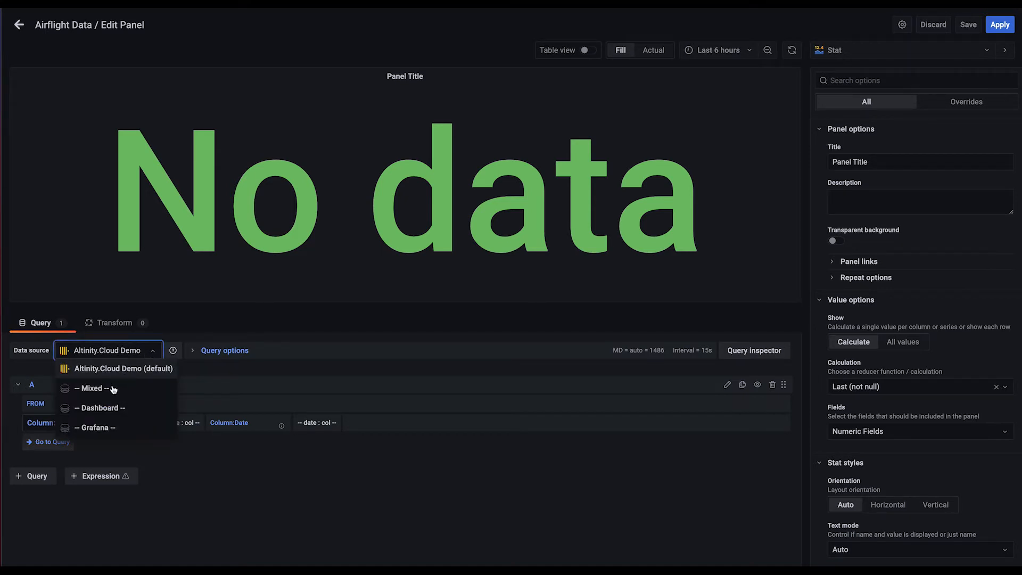
{"action": "left_click", "coordinate": [119, 370]}
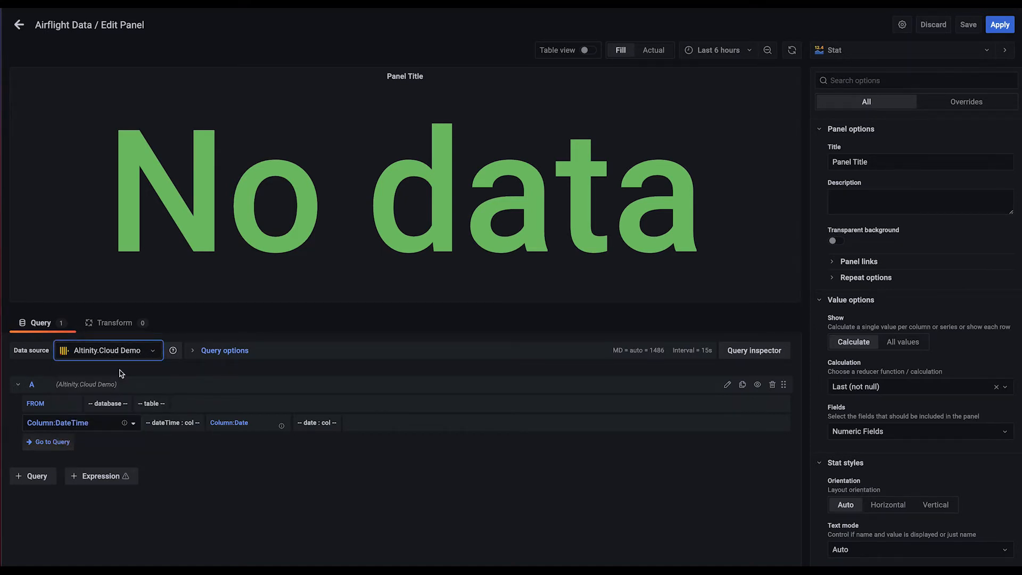
{"action": "left_click", "coordinate": [46, 386]}
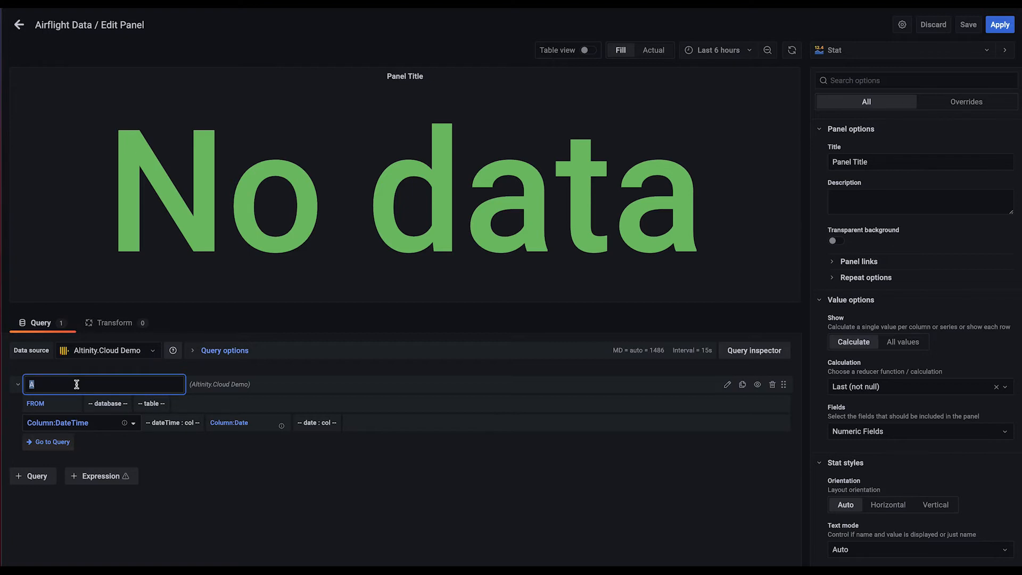
{"action": "type", "text": "Total Unique Carriers"}
{"action": "key", "text": "ctrl+a"}
Set the query's source to the default database and the ontime table, and open the query's SQL text for editing
{"action": "left_click", "coordinate": [119, 404]}
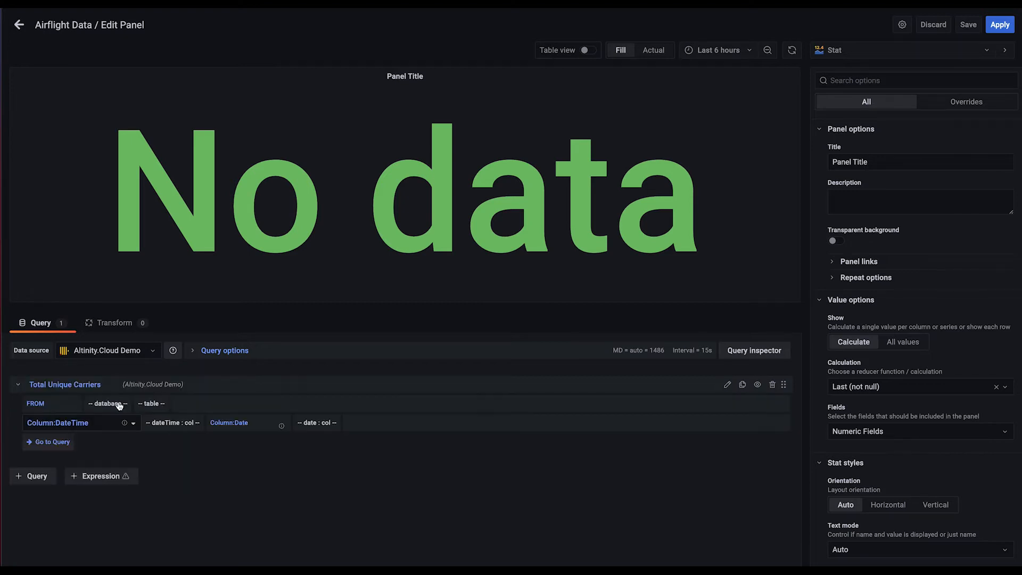
{"action": "left_click", "coordinate": [120, 404]}
{"action": "left_click", "coordinate": [107, 420]}
{"action": "left_click", "coordinate": [153, 404]}
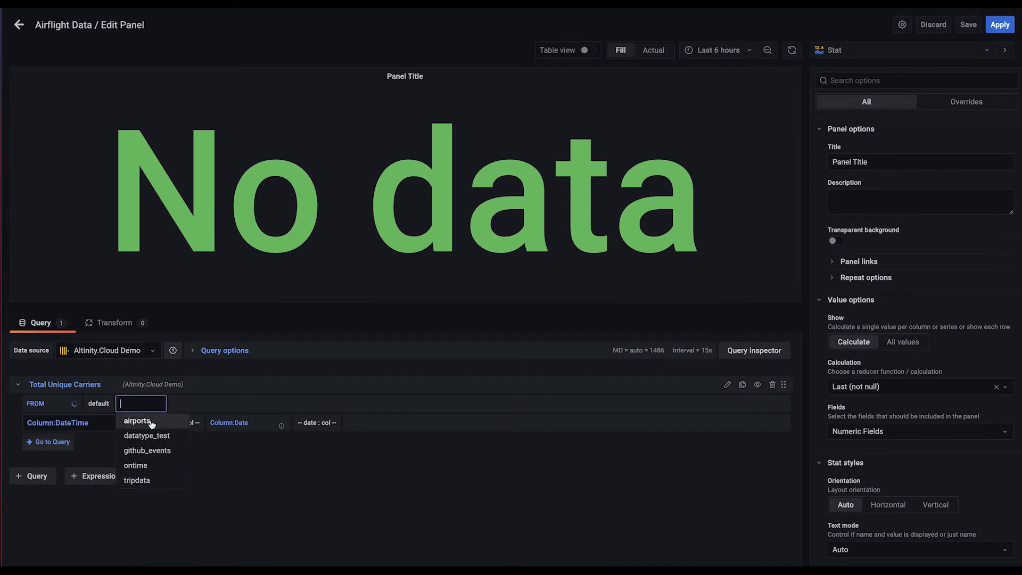
{"action": "left_click", "coordinate": [136, 466]}
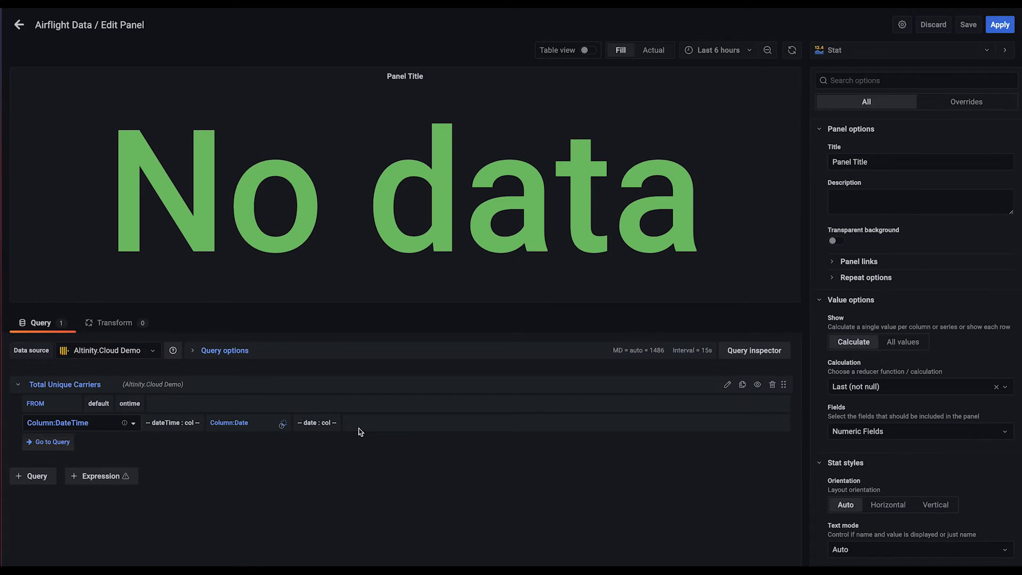
{"action": "left_click", "coordinate": [727, 385]}
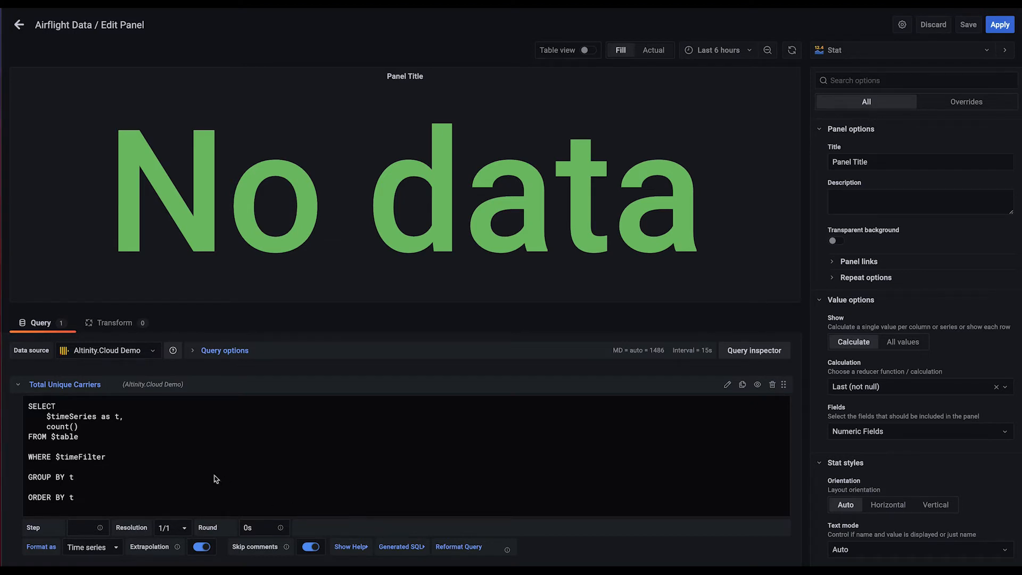
Replace the query text with "select countDistinct(Carrier) FROM $table" and format its result as Table
{"action": "key", "text": "ctrl+a"}
{"action": "type", "text": "select countDistinct(Carrier) FROM $table"}
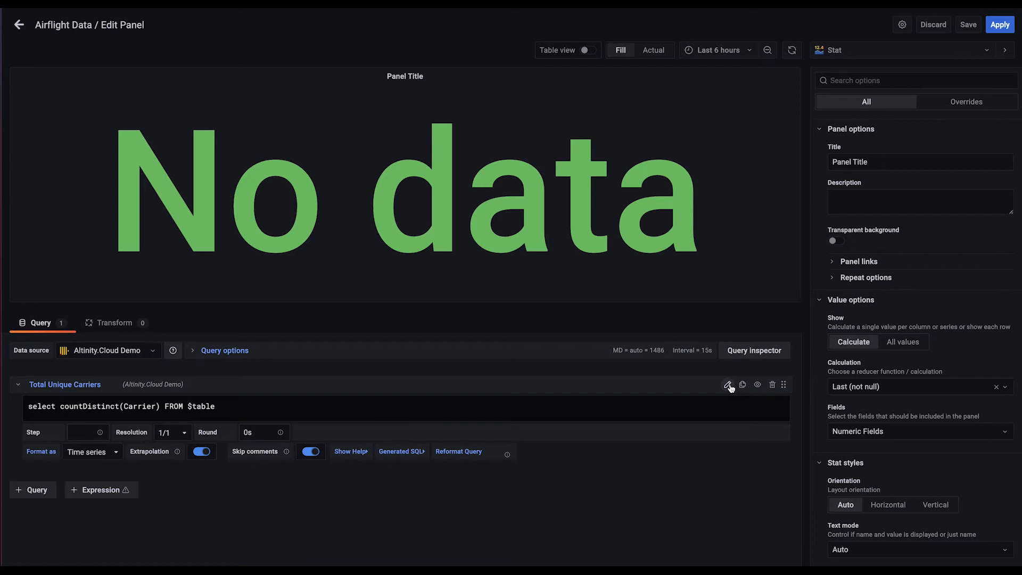
{"action": "left_click", "coordinate": [109, 452]}
{"action": "left_click", "coordinate": [79, 464]}
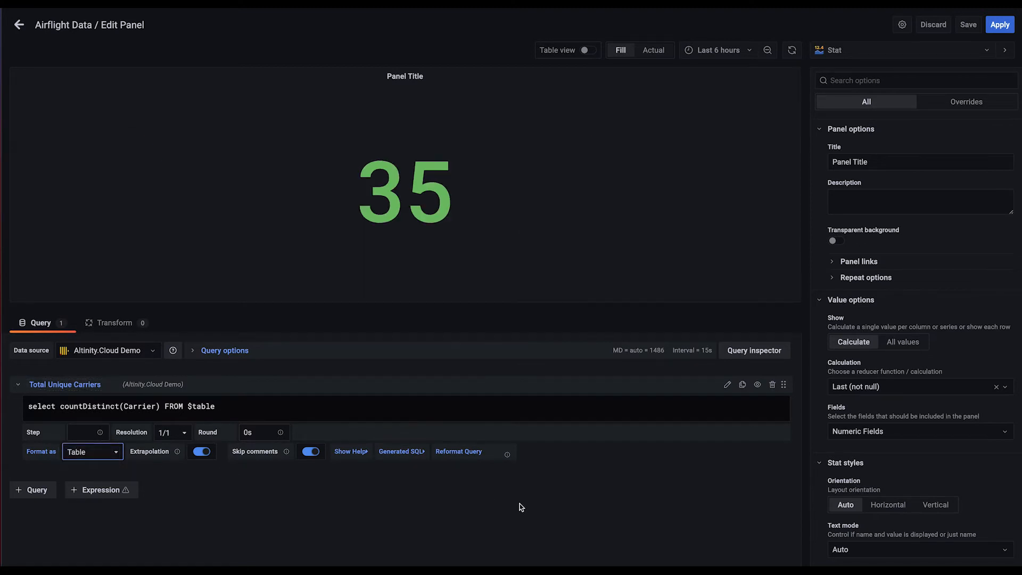
Save the unique carriers Stat panel and return to the Airflight Data dashboard
{"action": "left_click", "coordinate": [364, 405]}
{"action": "type", "text": ";"}
{"action": "key", "text": "BackSpace"}
{"action": "left_click", "coordinate": [970, 26]}
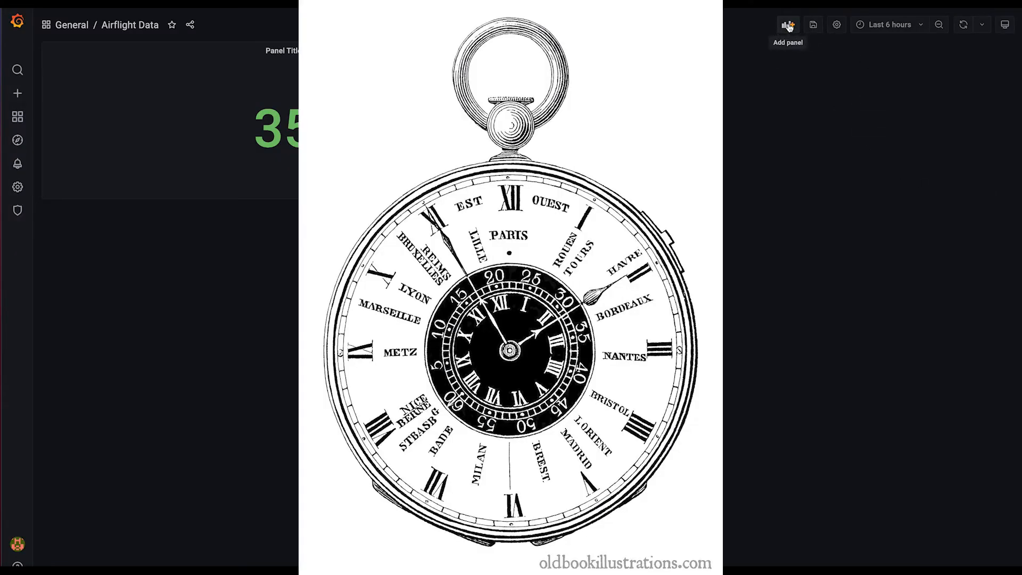
Add a second empty panel, choose Time series as its visualization and select its title text
{"action": "left_click", "coordinate": [789, 26]}
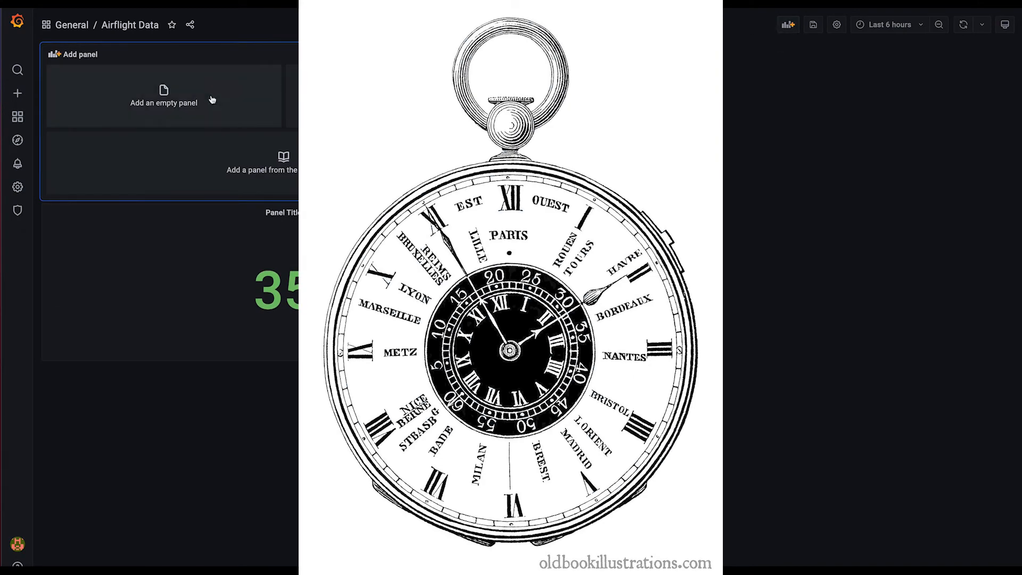
{"action": "left_click", "coordinate": [198, 97]}
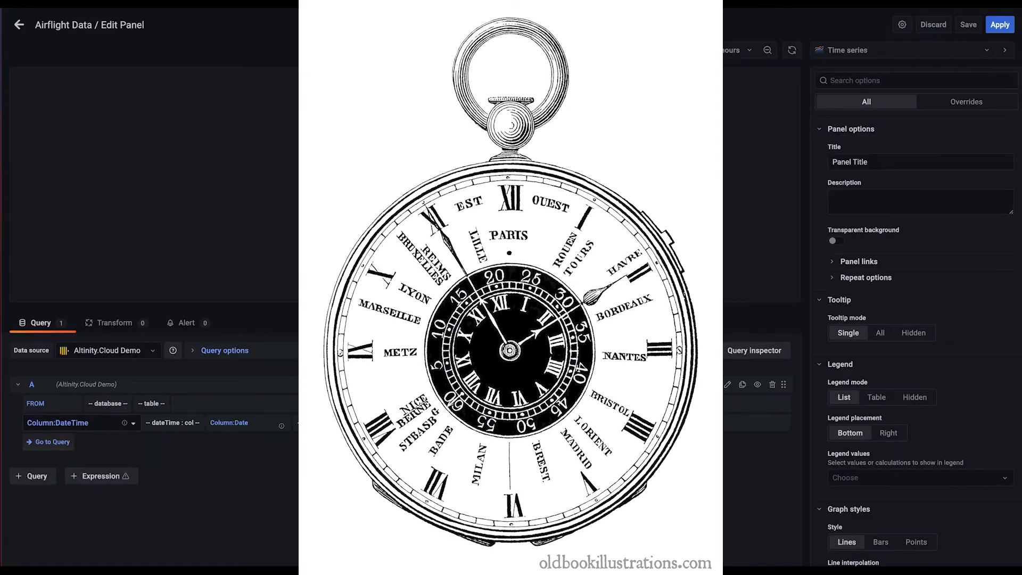
{"action": "left_click", "coordinate": [919, 50]}
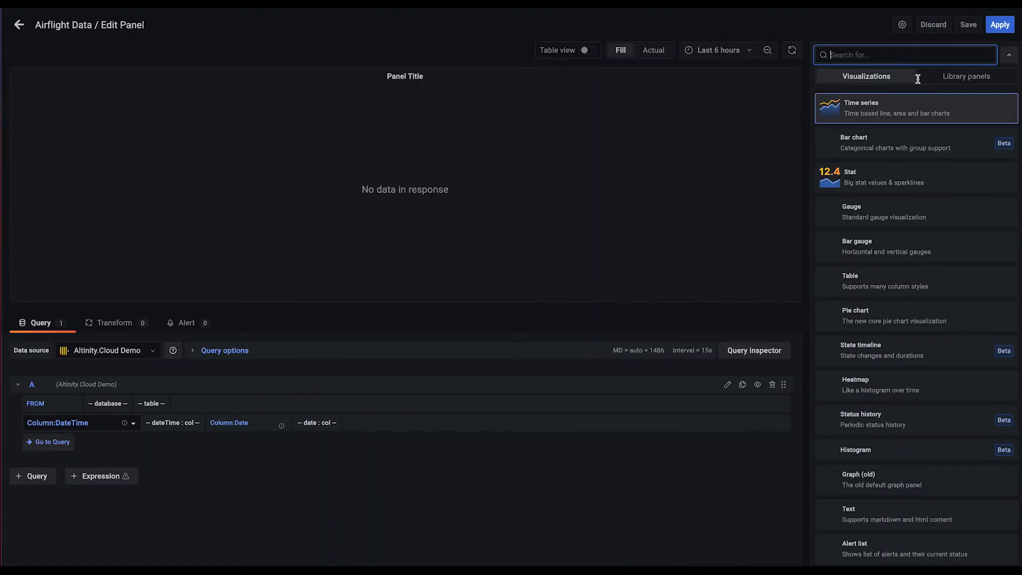
{"action": "left_click", "coordinate": [903, 109]}
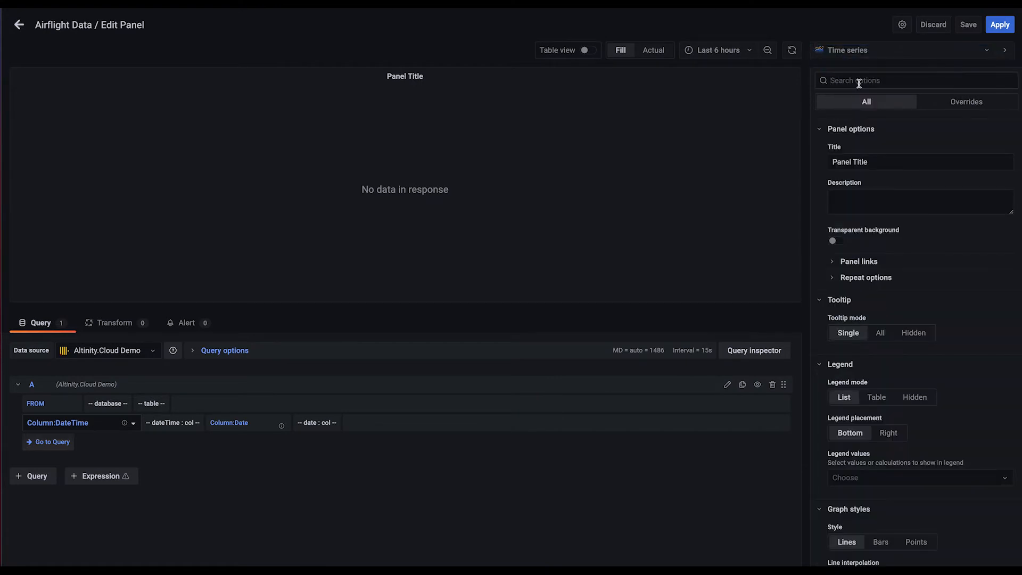
{"action": "triple_click", "coordinate": [887, 164]}
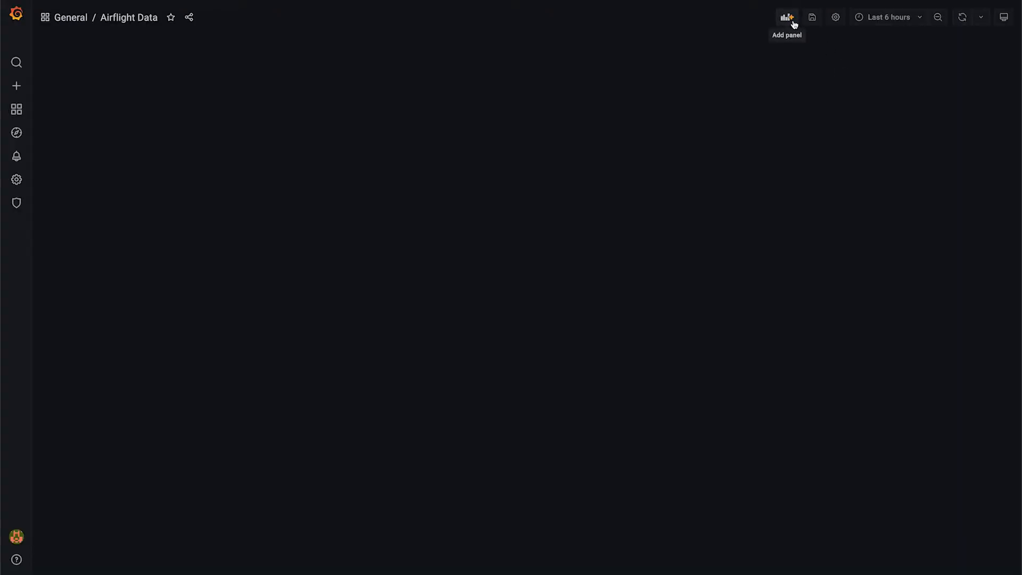
Add an empty panel to the blank Airflight Data dashboard with the Time series visualization
{"action": "left_click", "coordinate": [793, 23]}
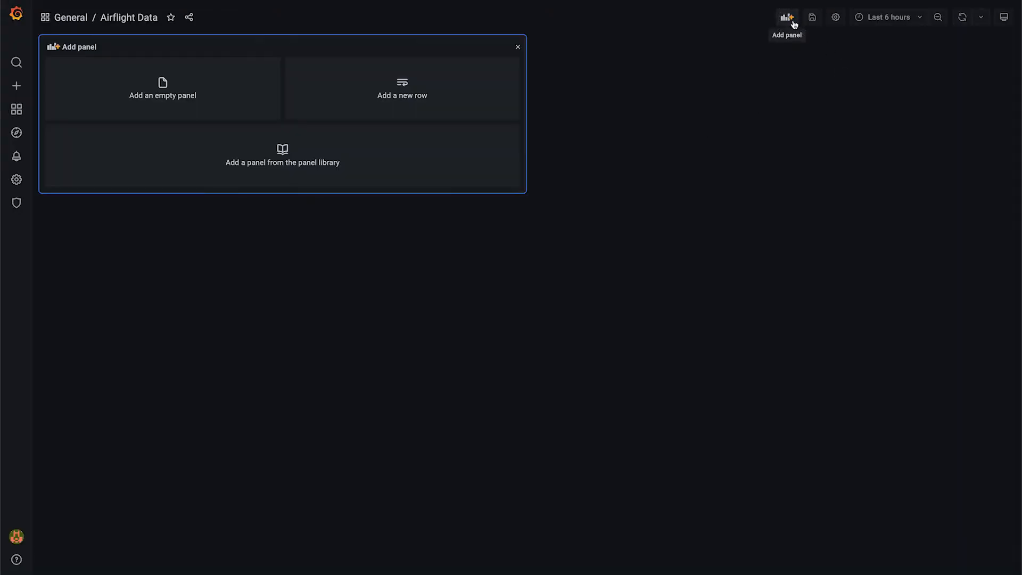
{"action": "left_click", "coordinate": [235, 76]}
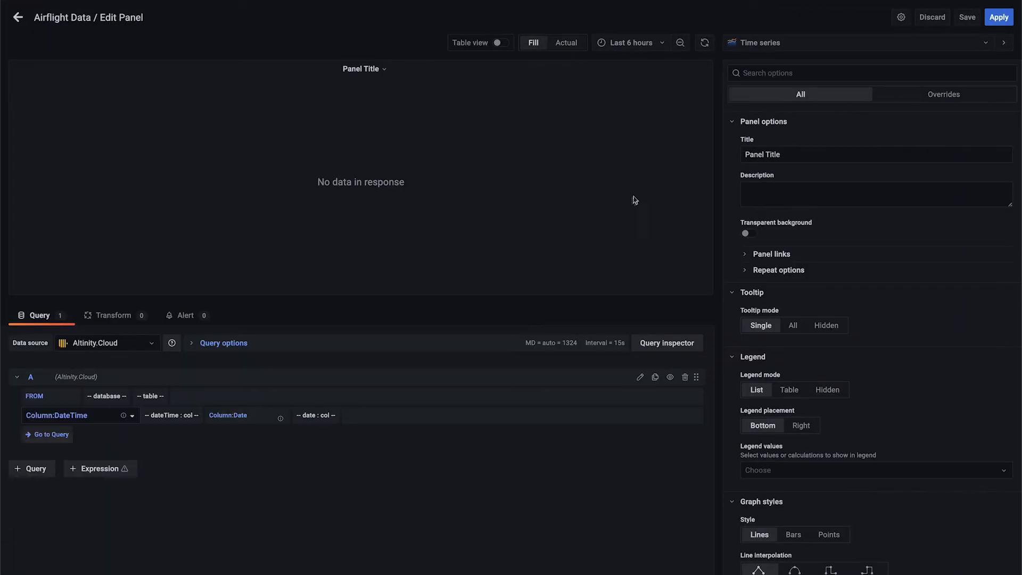
{"action": "left_click", "coordinate": [785, 43]}
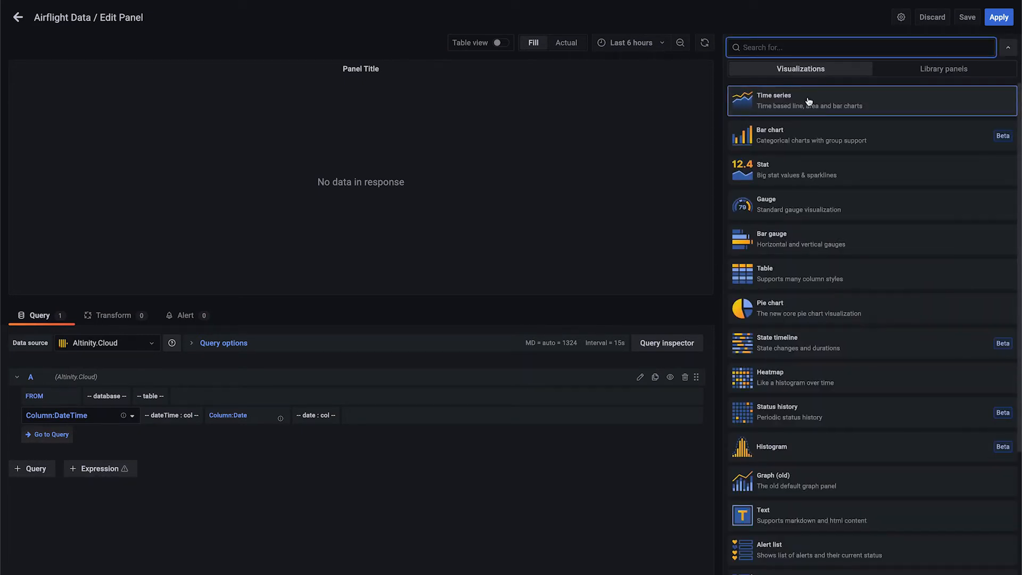
{"action": "left_click", "coordinate": [809, 102]}
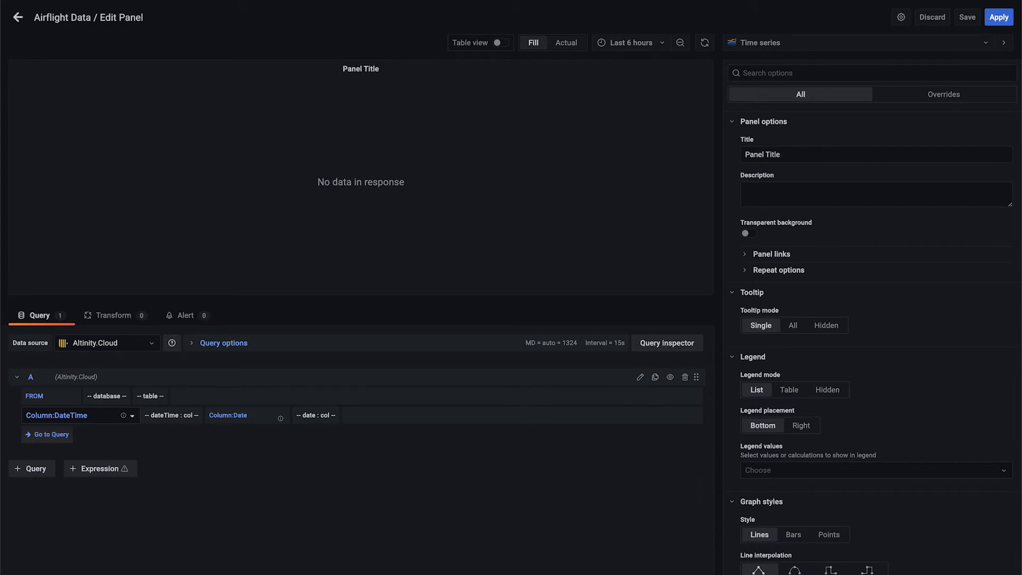
Set query A's source to the default database and the ontime table
{"action": "left_click", "coordinate": [114, 398]}
{"action": "left_click", "coordinate": [104, 414]}
{"action": "left_click", "coordinate": [147, 394]}
{"action": "left_click", "coordinate": [139, 456]}
Set the query options to a relative time of 1M and a time shift of 24M
{"action": "left_click", "coordinate": [194, 345]}
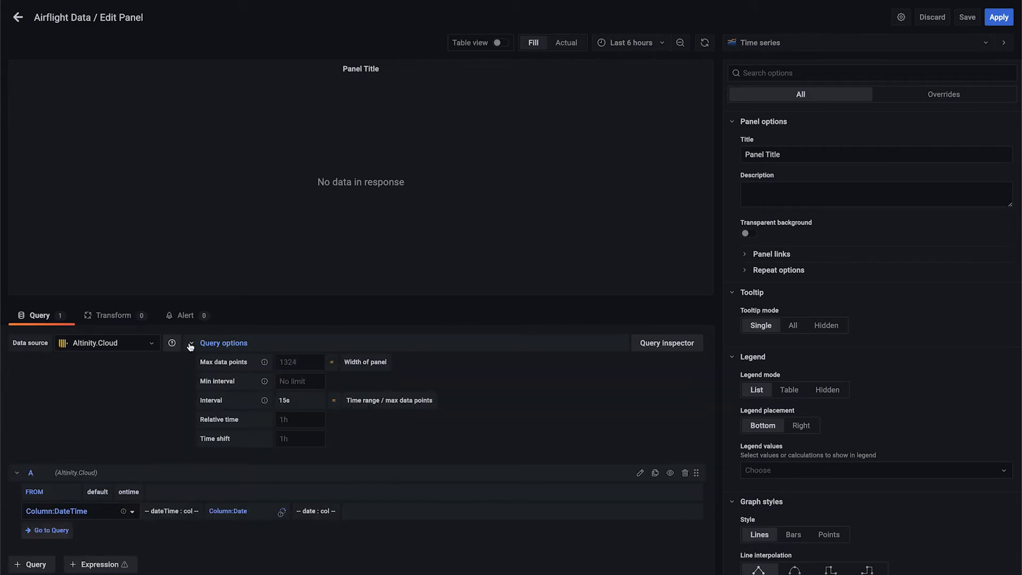
{"action": "left_click", "coordinate": [282, 418]}
{"action": "type", "text": "1M"}
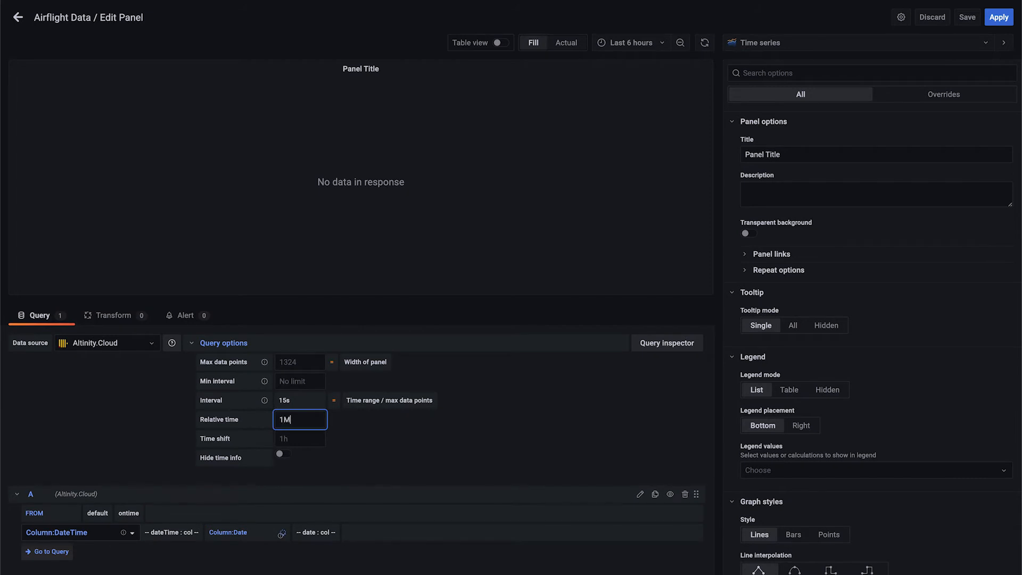
{"action": "left_click", "coordinate": [282, 439]}
{"action": "type", "text": "24M"}
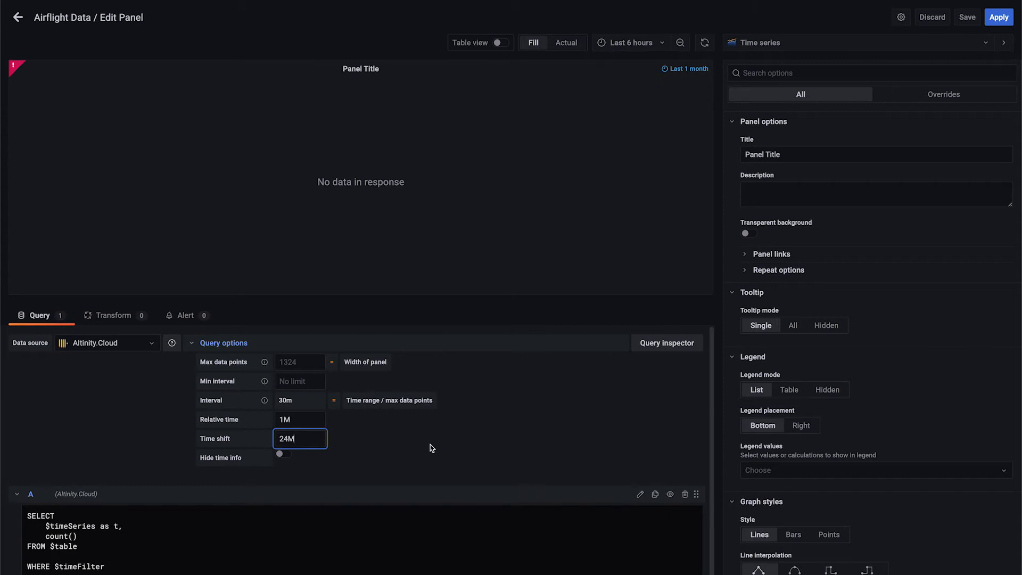
Replace query A's SQL with $timeSeries AS t, Carrier and count() Flights, grouped and ordered by t and Carrier, keeping the Time series format
{"action": "scroll", "coordinate": [430, 445], "scroll_direction": "down", "scroll_amount": 3}
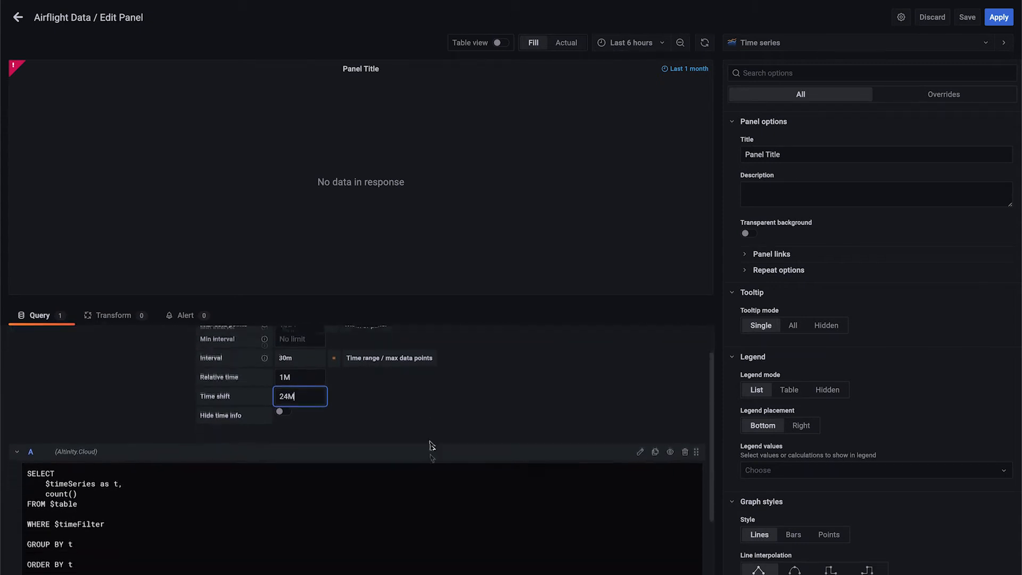
{"action": "left_click", "coordinate": [353, 463]}
{"action": "key", "text": "ctrl+a"}
{"action": "type", "text": "SELECT     $timeSeries AS t,     Carrier,     count() Flights FROM $table  WHERE $timeFilter  GROUP BY     t,     Carrier ORDER BY     t,     Carrier"}
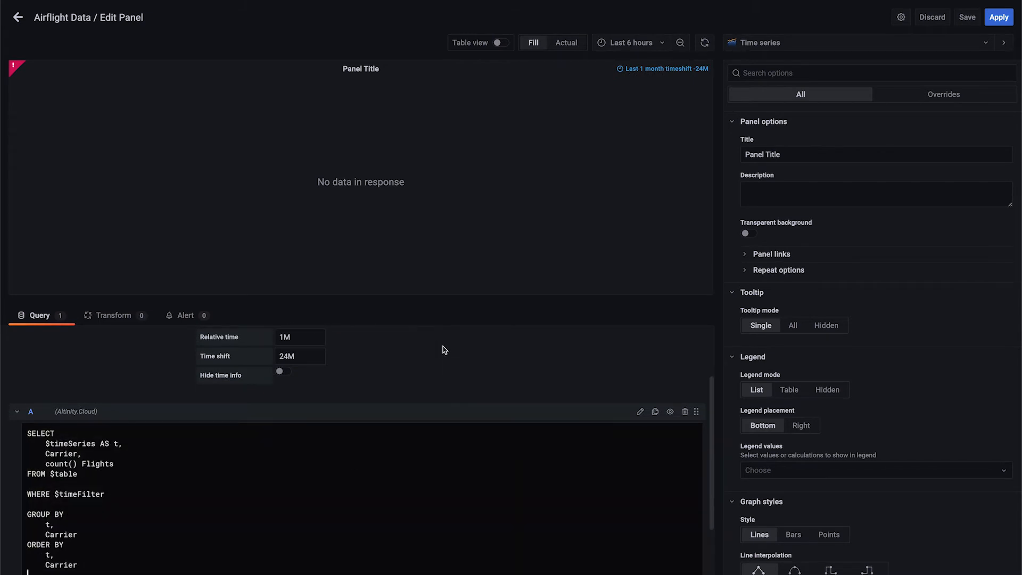
{"action": "scroll", "coordinate": [444, 350], "scroll_direction": "down", "scroll_amount": 2}
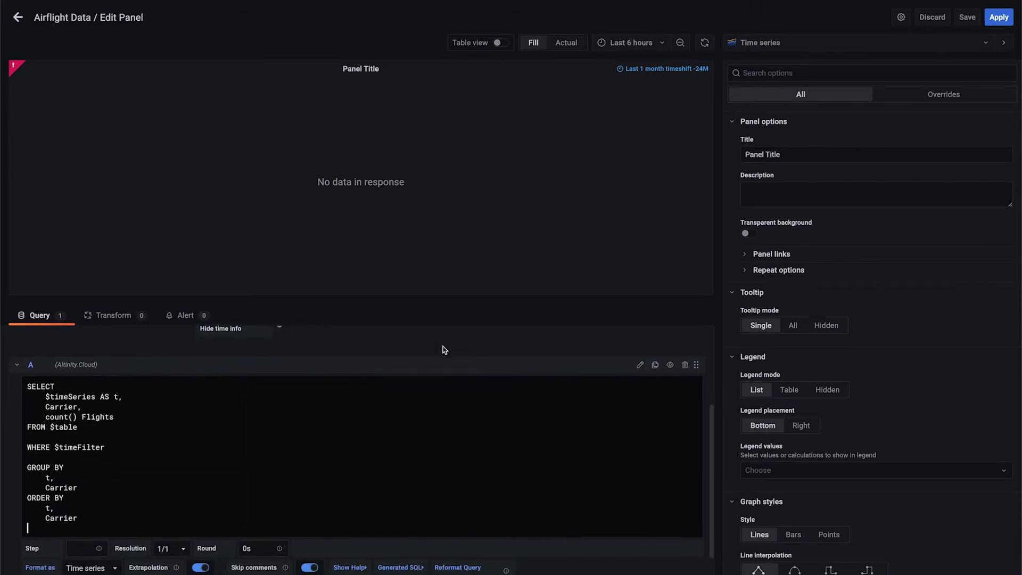
{"action": "scroll", "coordinate": [445, 349], "scroll_direction": "down", "scroll_amount": 1}
{"action": "left_click", "coordinate": [109, 535]}
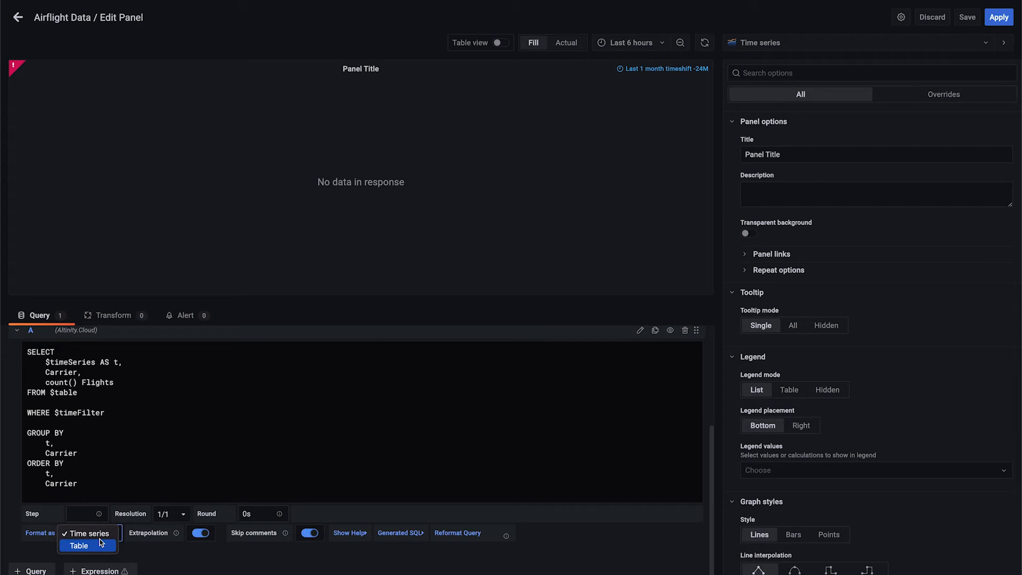
{"action": "left_click", "coordinate": [100, 535]}
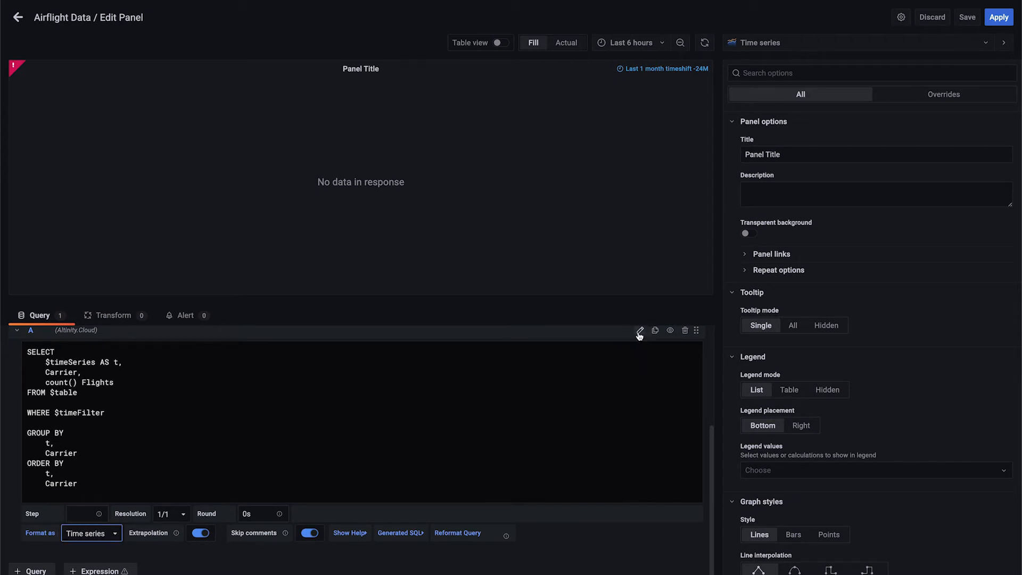
Set query A's timestamp to Column:DateTime with toDateTime(FlightDate), and return to its SQL text
{"action": "left_click", "coordinate": [639, 332]}
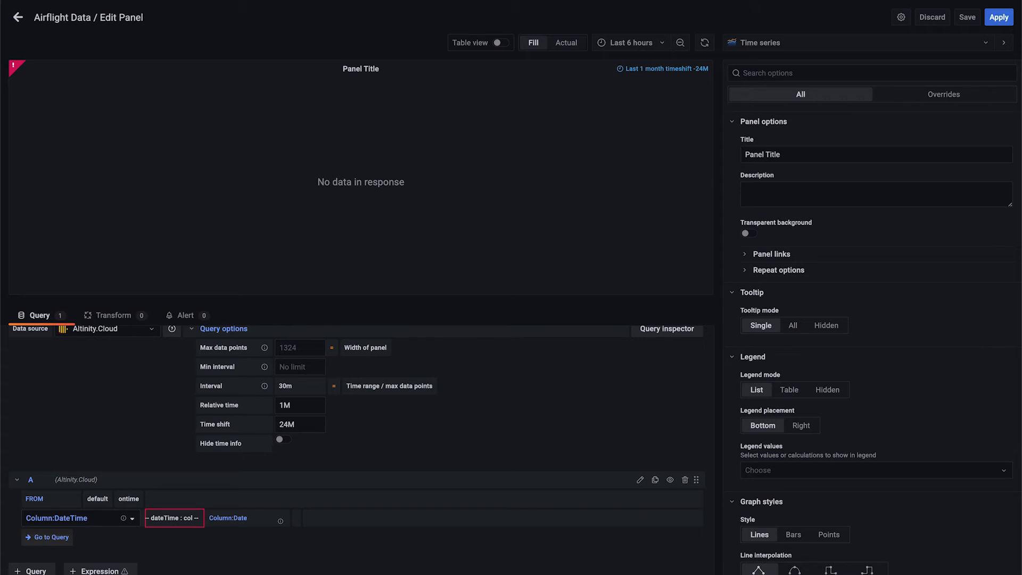
{"action": "left_click", "coordinate": [132, 520]}
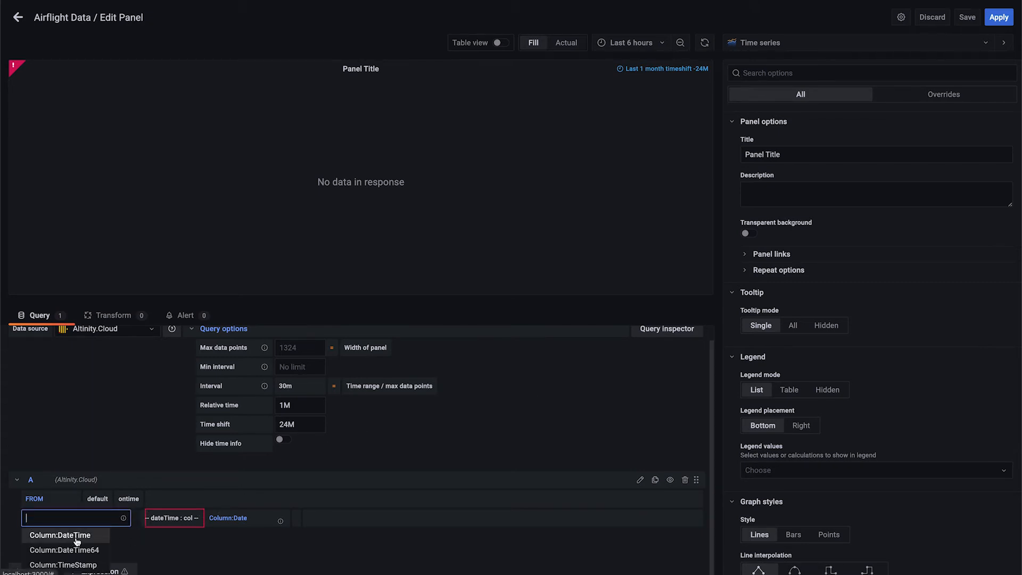
{"action": "left_click", "coordinate": [76, 538]}
{"action": "left_click", "coordinate": [188, 519]}
{"action": "key", "text": "ctrl+v"}
{"action": "mouse_move", "coordinate": [186, 519]}
{"action": "left_mouse_down"}
{"action": "mouse_move", "coordinate": [144, 520]}
{"action": "mouse_move", "coordinate": [192, 520]}
{"action": "left_mouse_up"}
{"action": "left_click", "coordinate": [241, 541]}
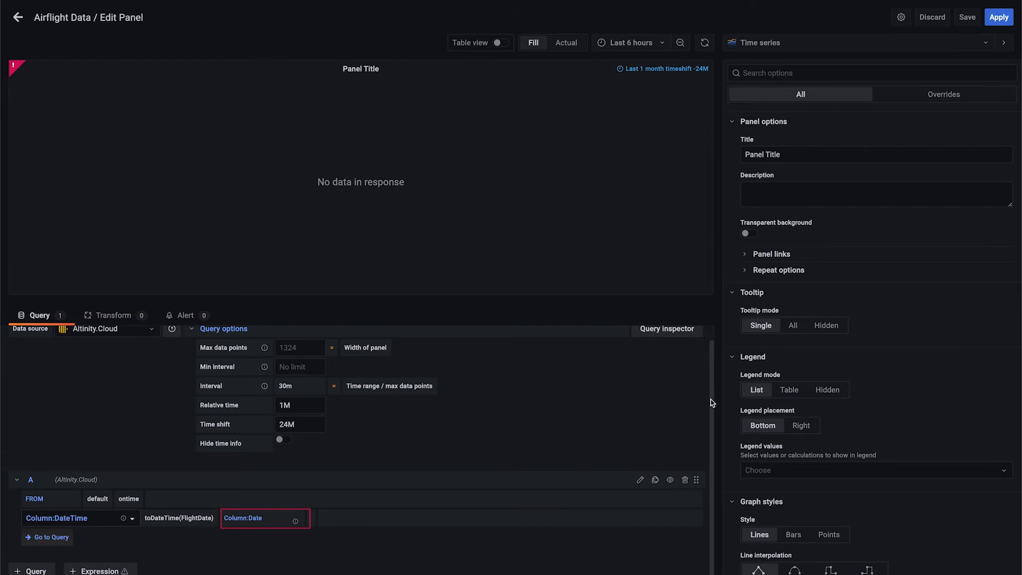
{"action": "left_click", "coordinate": [640, 481]}
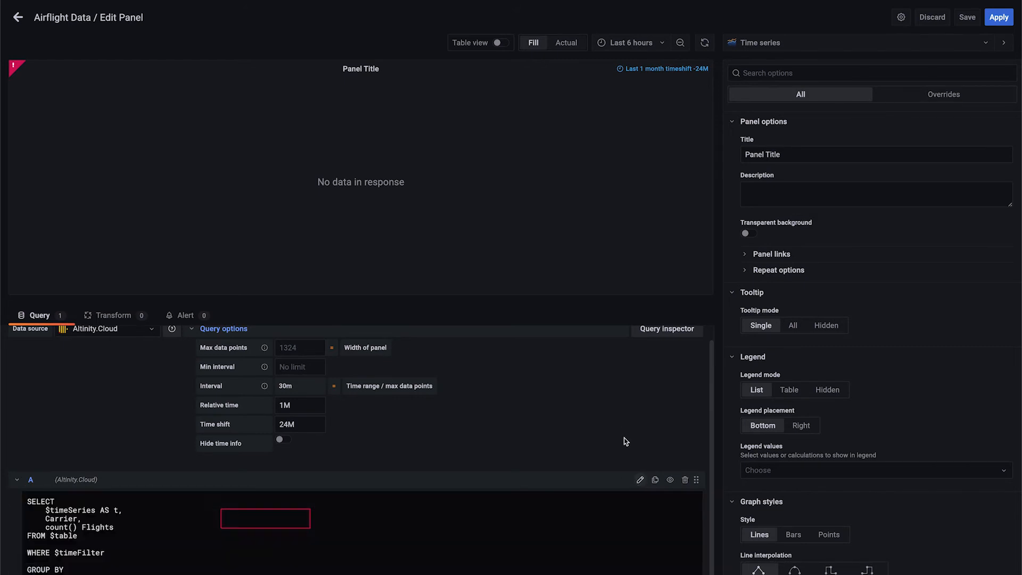
{"action": "scroll", "coordinate": [725, 472], "scroll_direction": "down", "scroll_amount": 3}
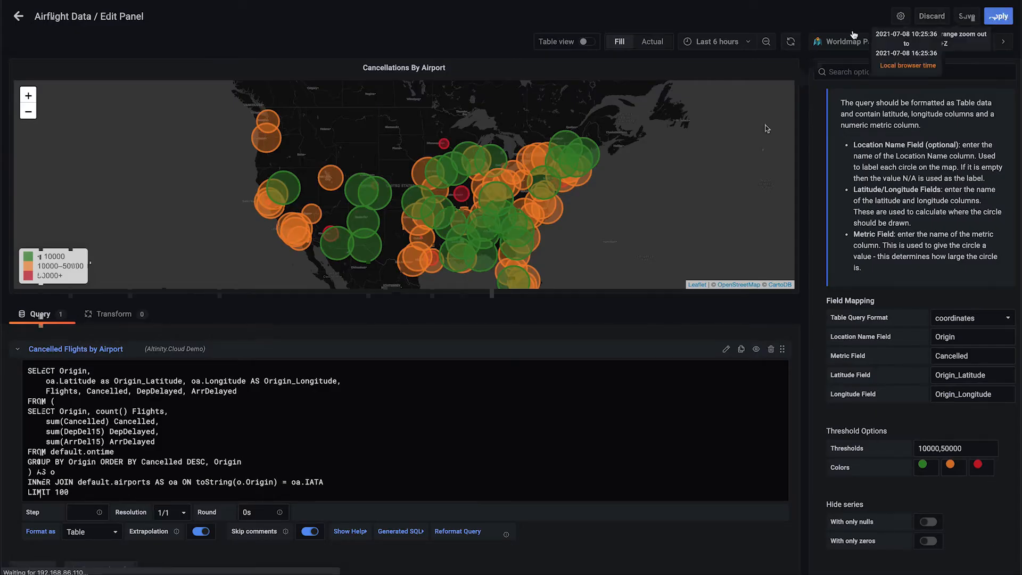
Apply the Cancellations By Airport map panel and enlarge it to nearly the full dashboard width
{"action": "left_click", "coordinate": [998, 16]}
{"action": "left_click_drag", "start_coordinate": [283, 113], "coordinate": [283, 102]}
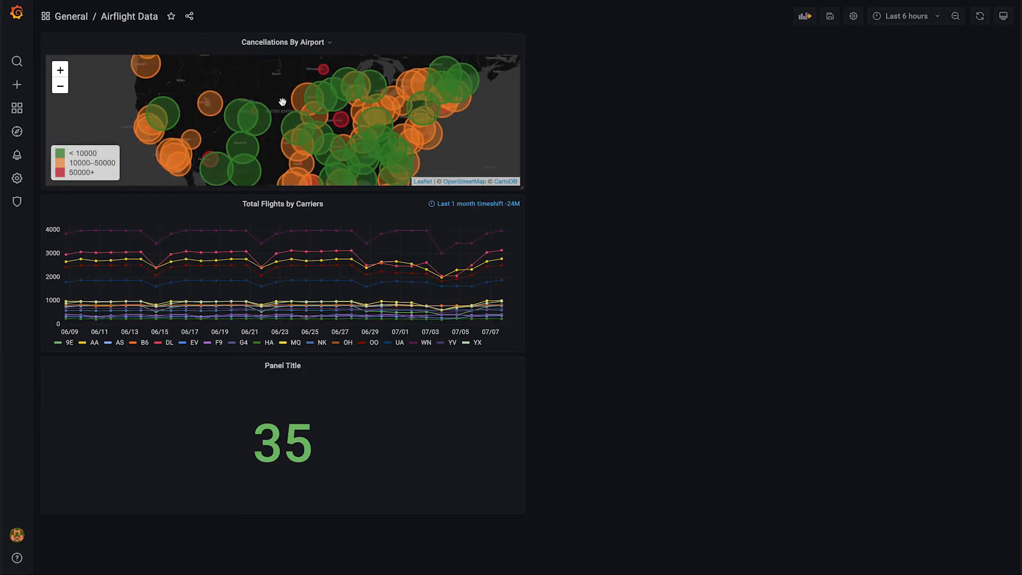
{"action": "left_click_drag", "start_coordinate": [522, 187], "coordinate": [915, 358]}
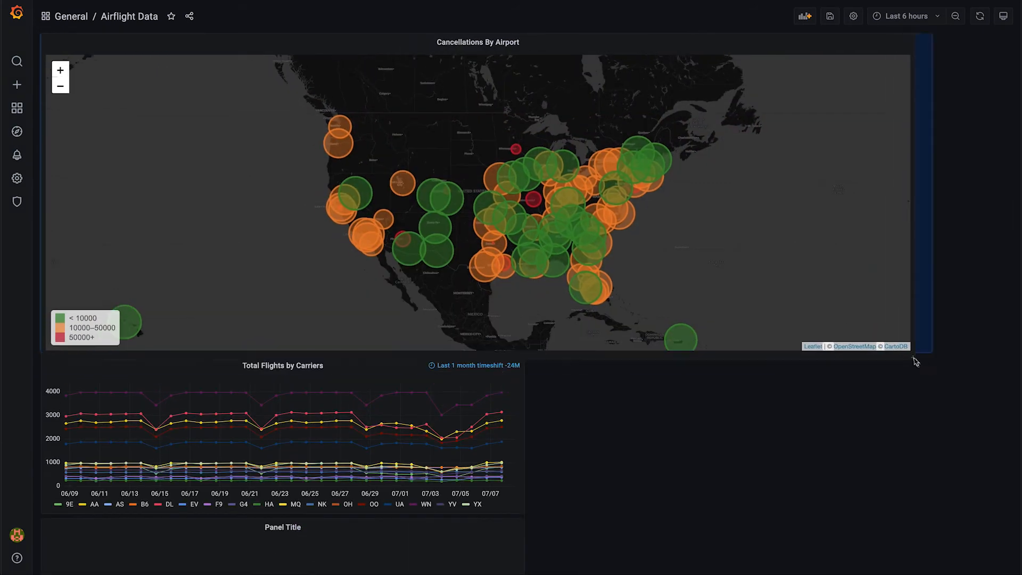
Zoom in on the Cancellations By Airport map and shift it to examine the airport circles around Colorado
{"action": "left_click", "coordinate": [60, 70]}
{"action": "left_click", "coordinate": [61, 69]}
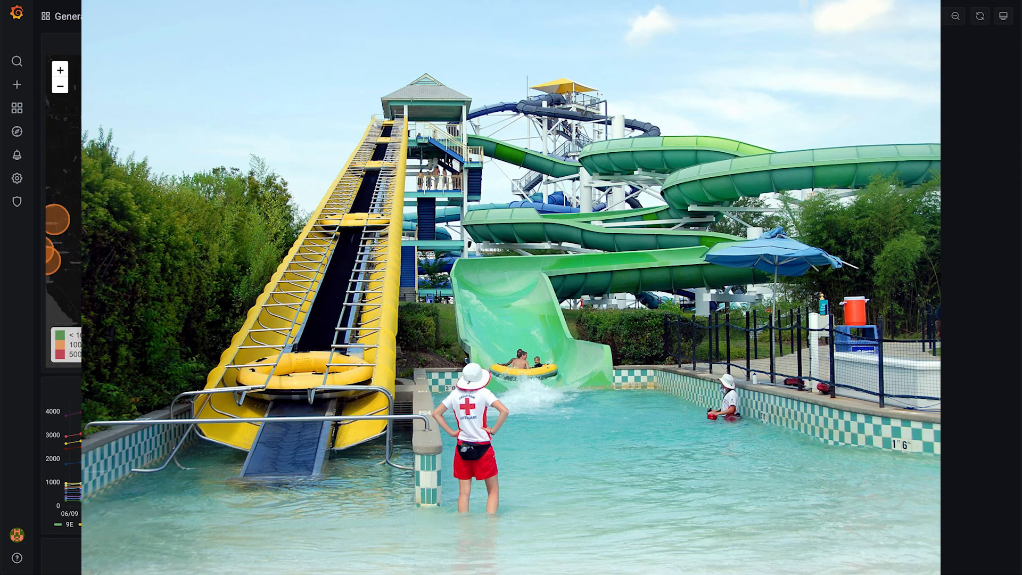
{"action": "left_click", "coordinate": [60, 70]}
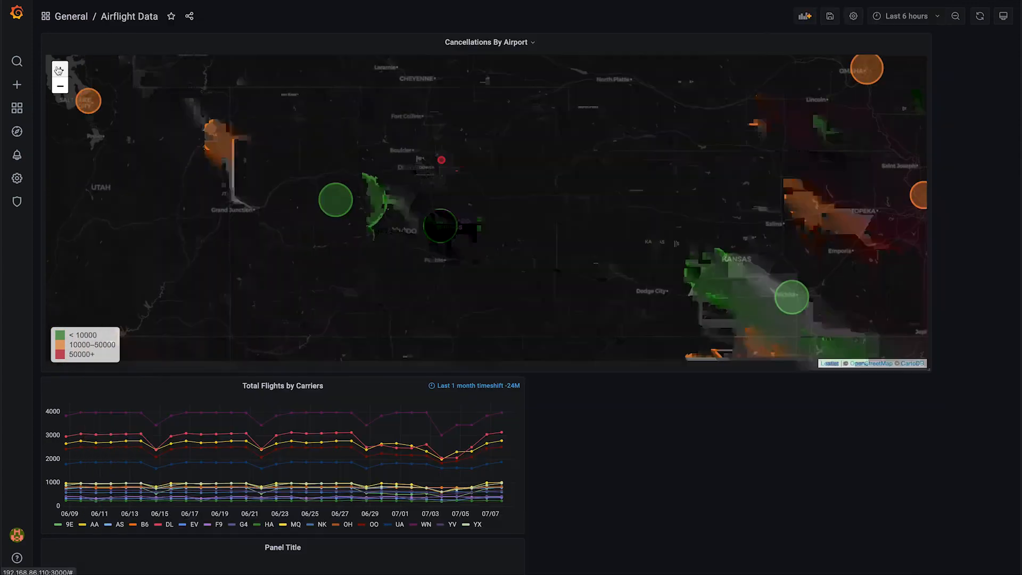
{"action": "left_click", "coordinate": [60, 70]}
{"action": "left_click_drag", "start_coordinate": [96, 168], "coordinate": [290, 221]}
{"action": "left_click_drag", "start_coordinate": [627, 251], "coordinate": [583, 236]}
Enable Mouse Wheel Zoom in the Cancellations By Airport panel's Worldmap settings and apply the change
{"action": "scroll", "coordinate": [583, 229], "scroll_direction": "down", "scroll_amount": 1}
{"action": "left_click", "coordinate": [528, 42]}
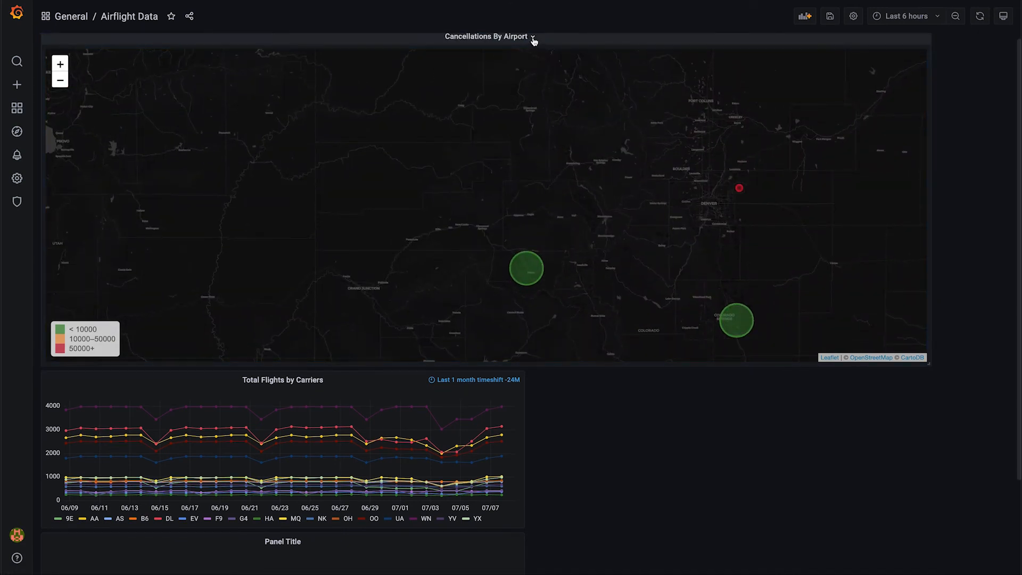
{"action": "left_click", "coordinate": [534, 39]}
{"action": "key", "text": "e"}
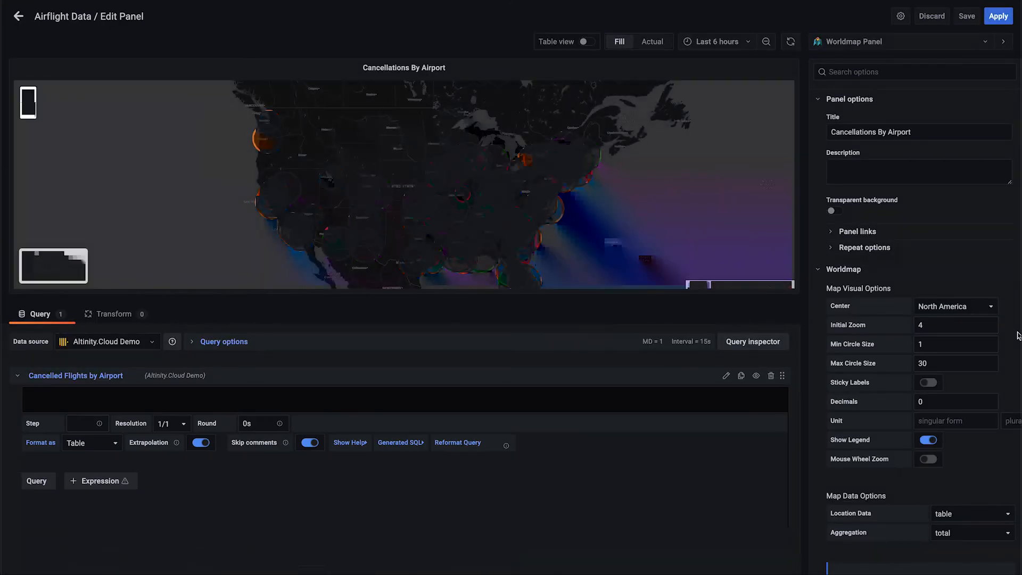
{"action": "left_click", "coordinate": [928, 459]}
{"action": "left_click", "coordinate": [997, 17]}
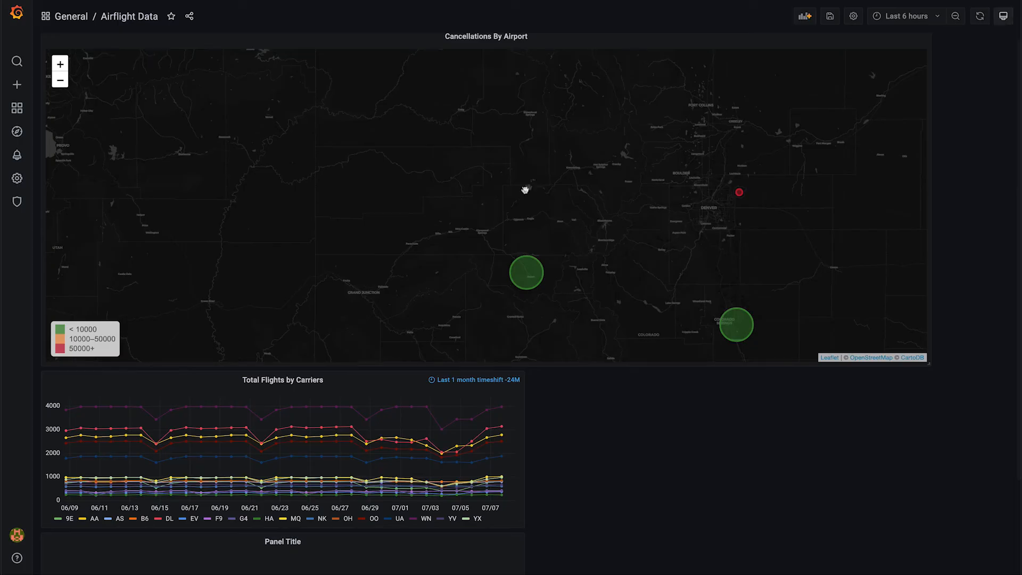
Test wheel zooming and panning on the Cancellations By Airport map
{"action": "scroll", "coordinate": [421, 218], "scroll_direction": "up", "scroll_amount": 1}
{"action": "left_click_drag", "start_coordinate": [423, 201], "coordinate": [422, 199]}
{"action": "scroll", "coordinate": [422, 205], "scroll_direction": "up", "scroll_amount": 1}
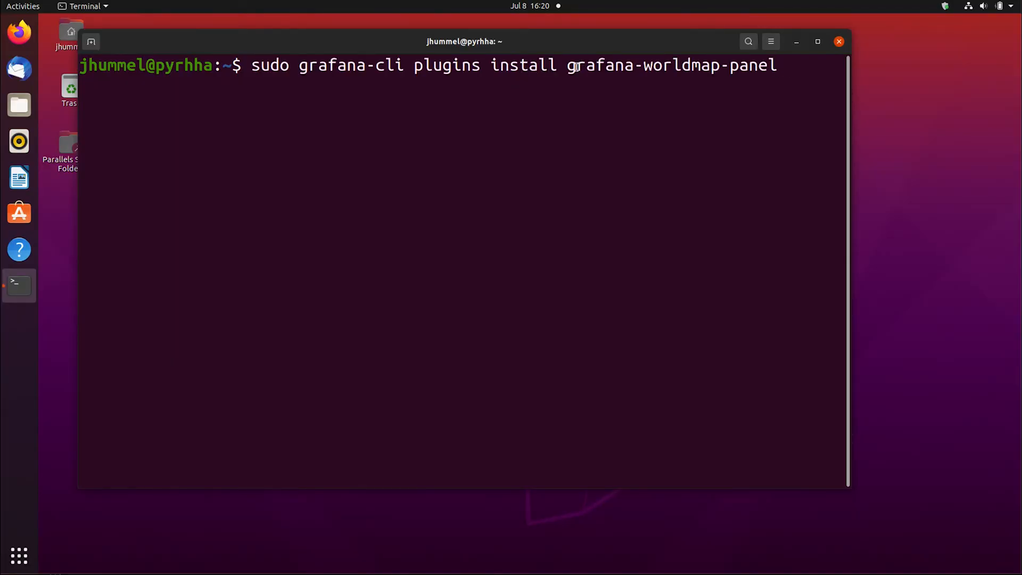
In the terminal, install the grafana-worldmap-panel plugin with sudo grafana-cli and enter the sudo password
{"action": "left_click_drag", "start_coordinate": [567, 65], "coordinate": [772, 66]}
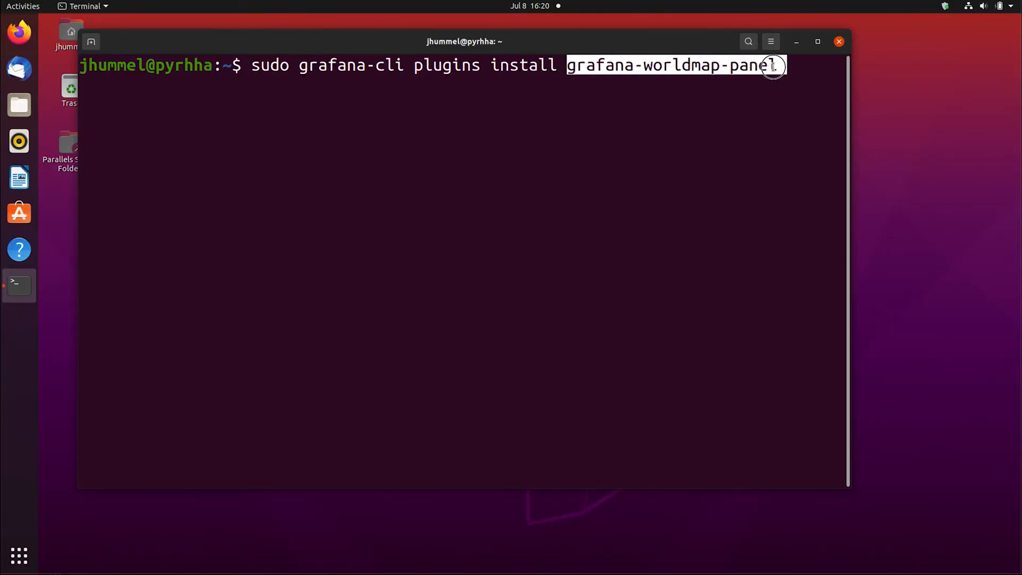
{"action": "left_click", "coordinate": [777, 102]}
{"action": "key", "text": "Return"}
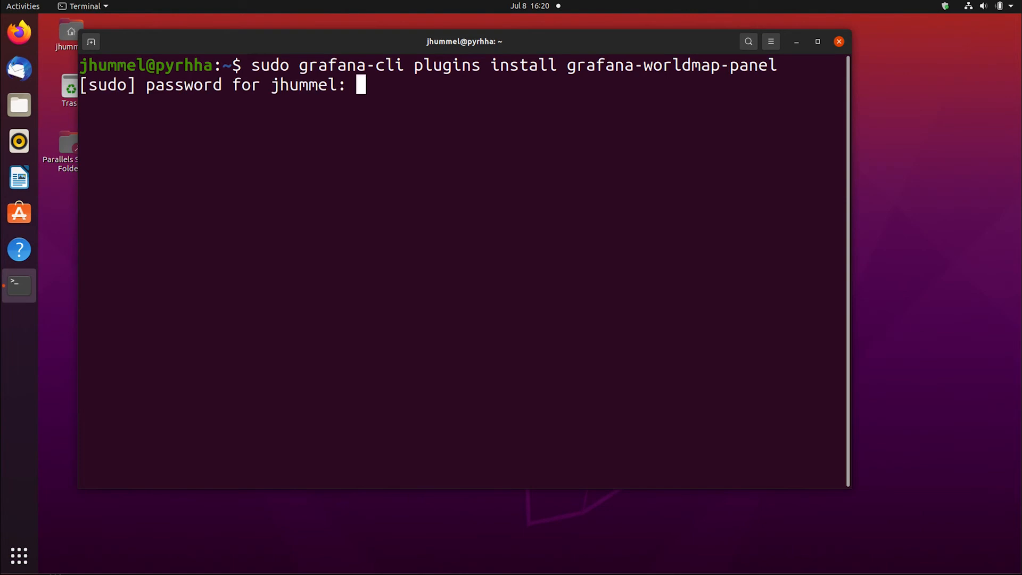
{"action": "key", "text": "Return"}
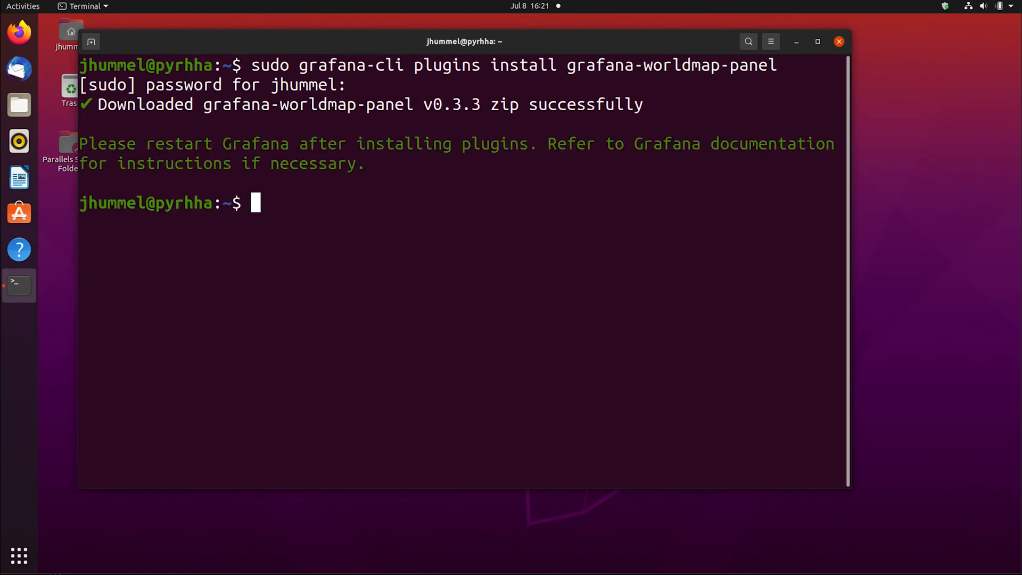
Restart the Grafana service by running sudo systemctl restart grafana-server
{"action": "type", "text": "sudo "}
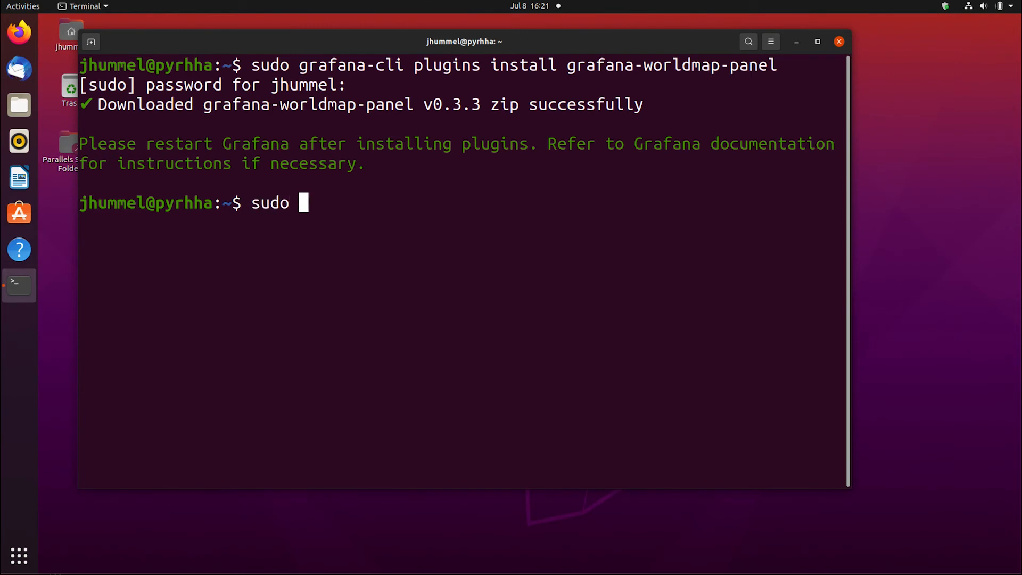
{"action": "type", "text": "systemctl restart grafana-server"}
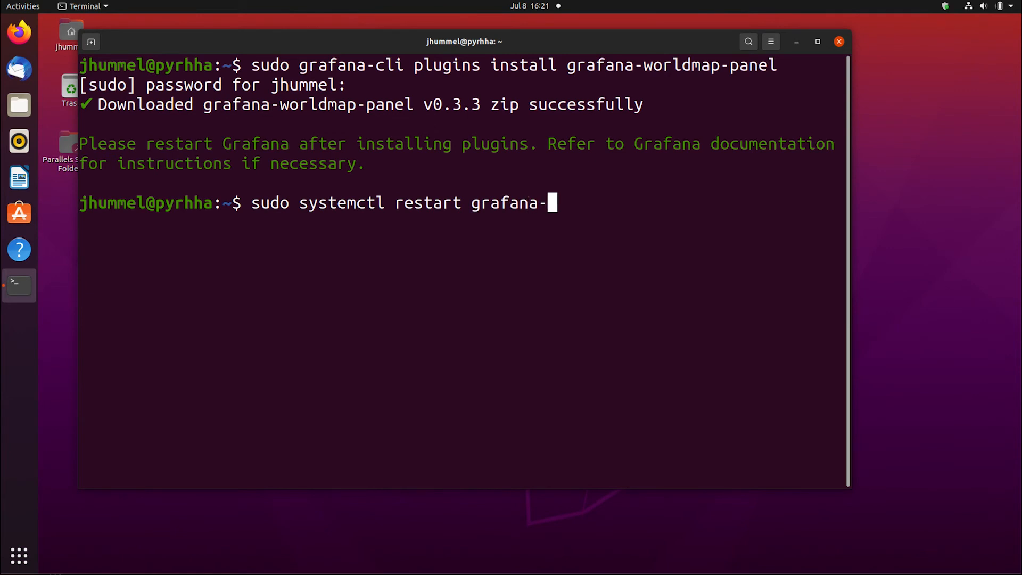
{"action": "key", "text": "Return"}
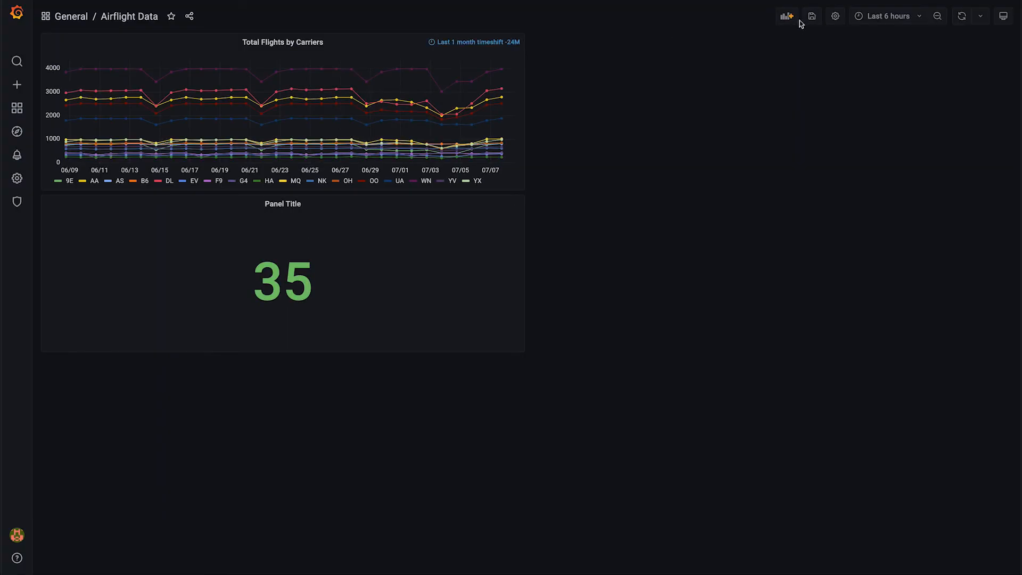
In Grafana, add an empty panel to the Airflight Data dashboard with the Worldmap Panel visualization and title it Cancellations By Airport
{"action": "left_click", "coordinate": [787, 17]}
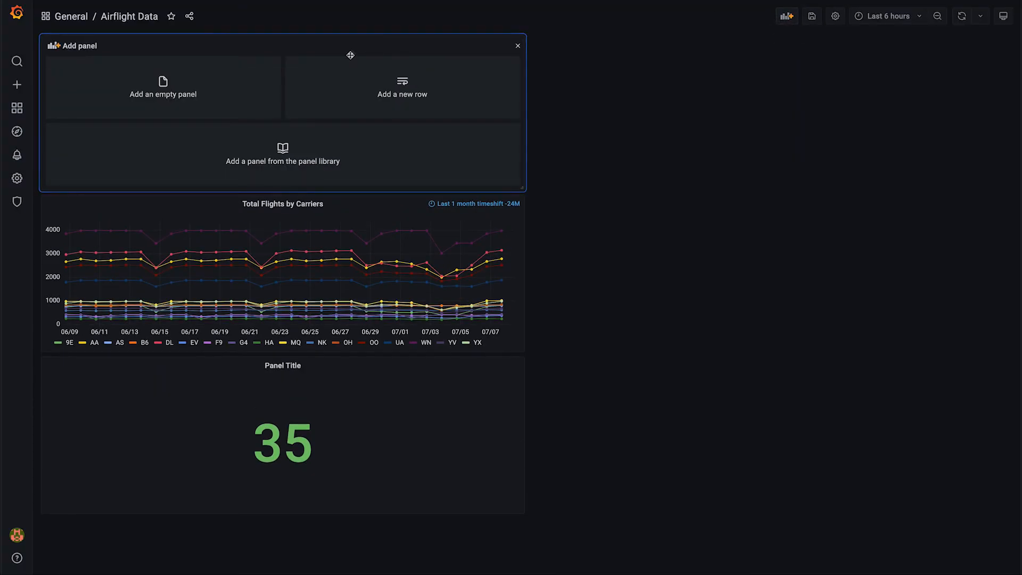
{"action": "left_click", "coordinate": [231, 82]}
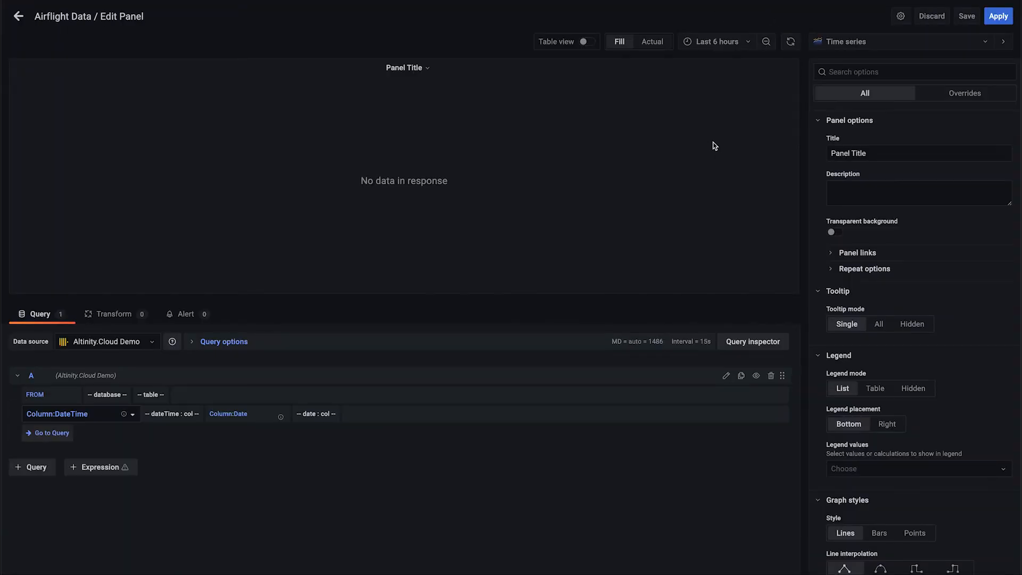
{"action": "left_click", "coordinate": [885, 42]}
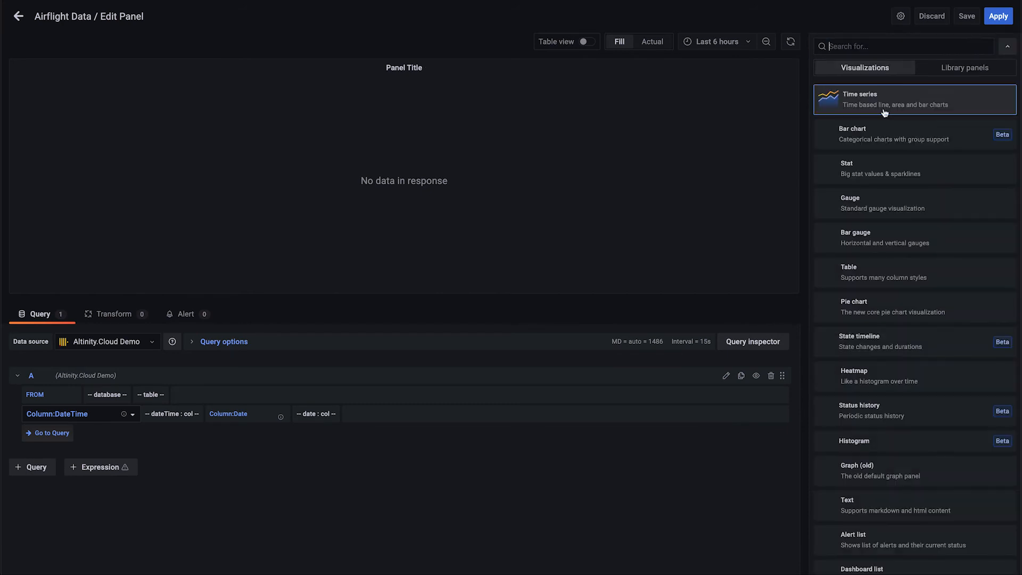
{"action": "scroll", "coordinate": [933, 283], "scroll_direction": "down", "scroll_amount": 4}
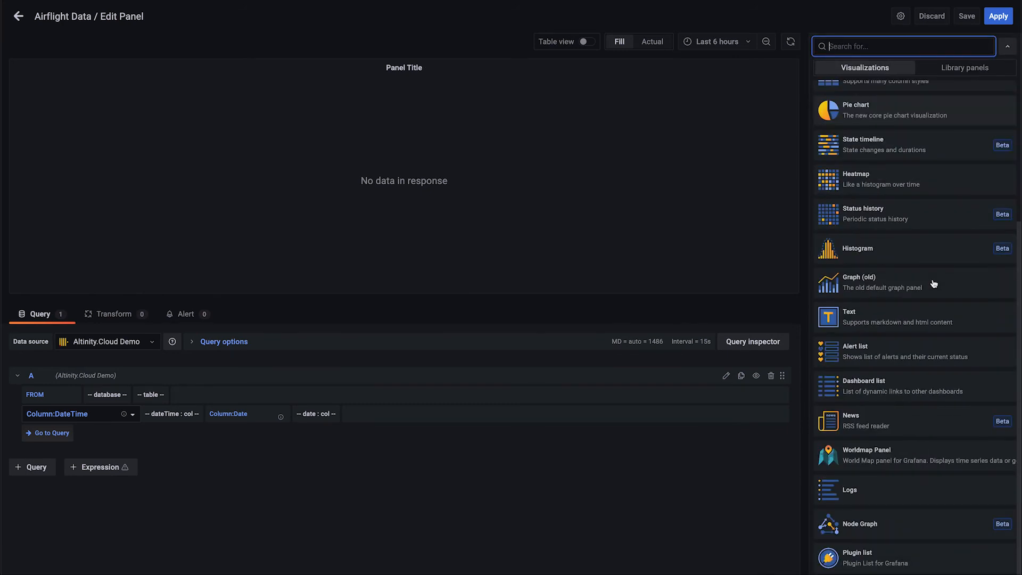
{"action": "left_click", "coordinate": [917, 457]}
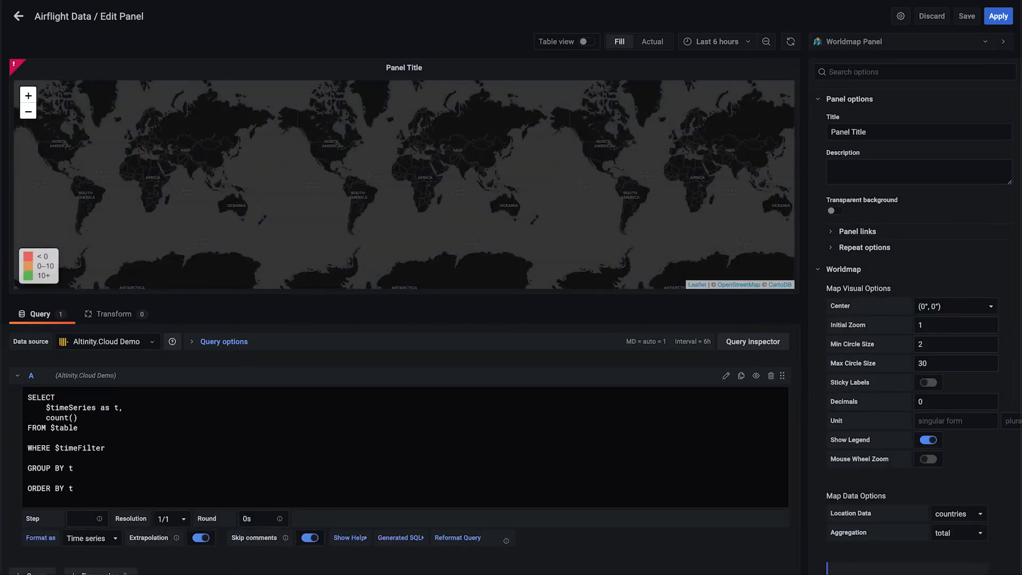
{"action": "triple_click", "coordinate": [886, 130]}
{"action": "type", "text": "Cancellations By Airport"}
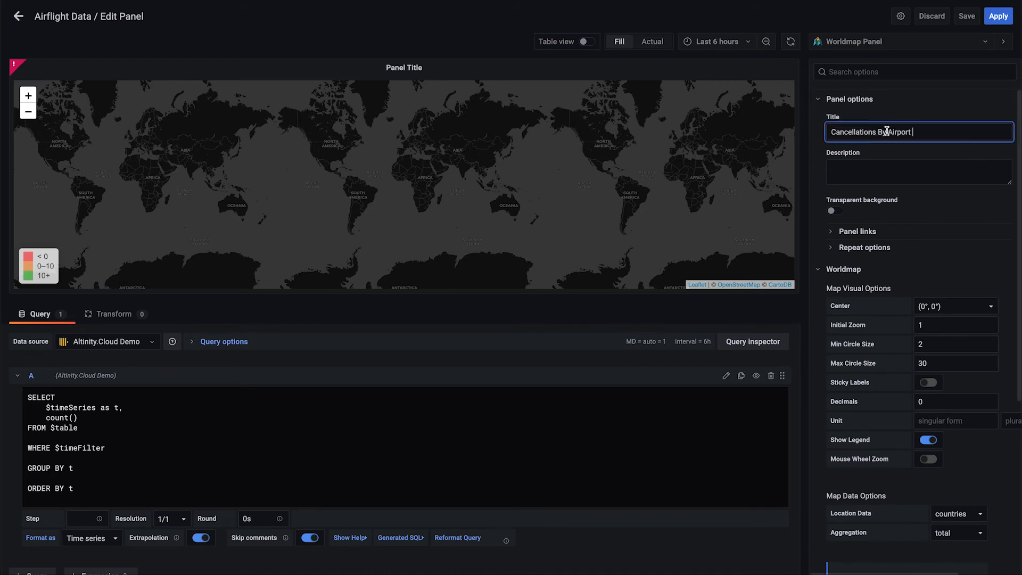
Center the map on North America, with Initial Zoom 4 and Min Circle Size 1
{"action": "scroll", "coordinate": [961, 275], "scroll_direction": "down", "scroll_amount": 2}
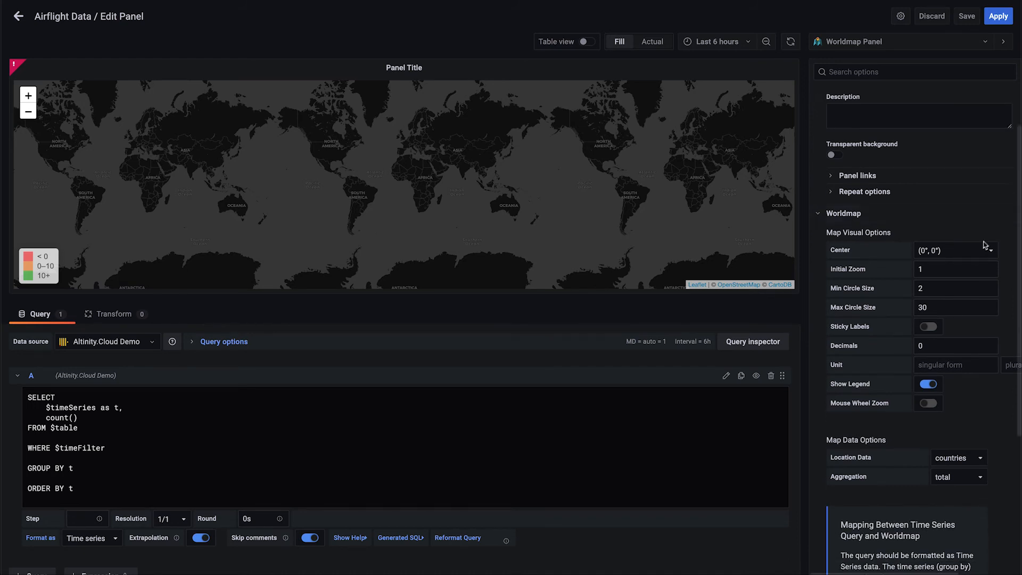
{"action": "left_click", "coordinate": [988, 252]}
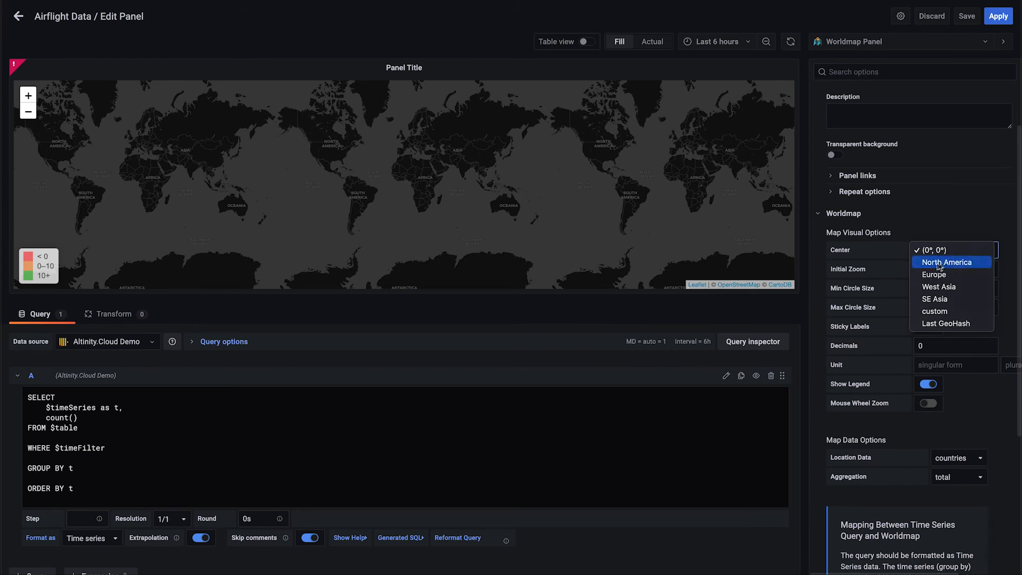
{"action": "left_click", "coordinate": [965, 262]}
{"action": "double_click", "coordinate": [956, 273]}
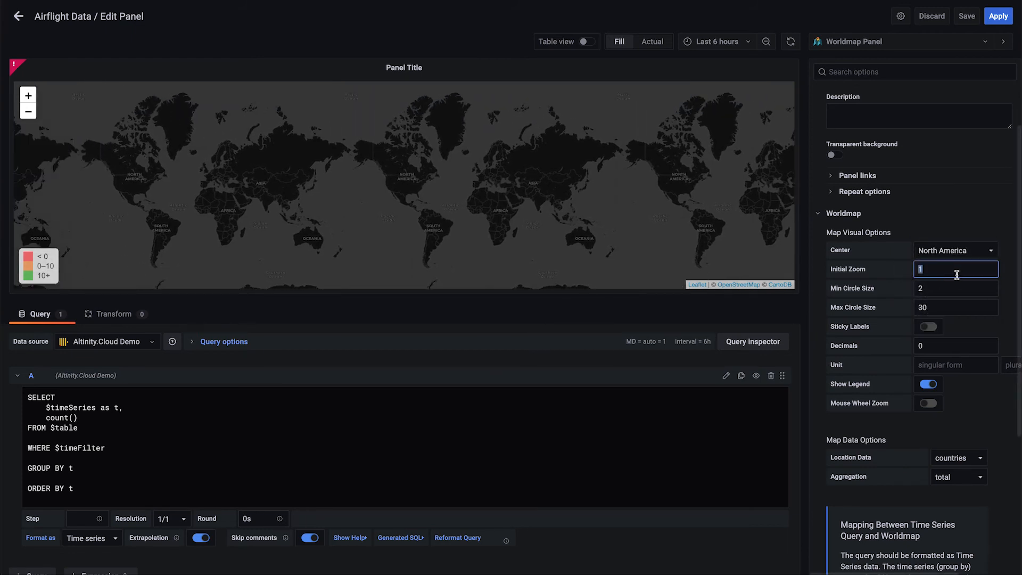
{"action": "double_click", "coordinate": [940, 295]}
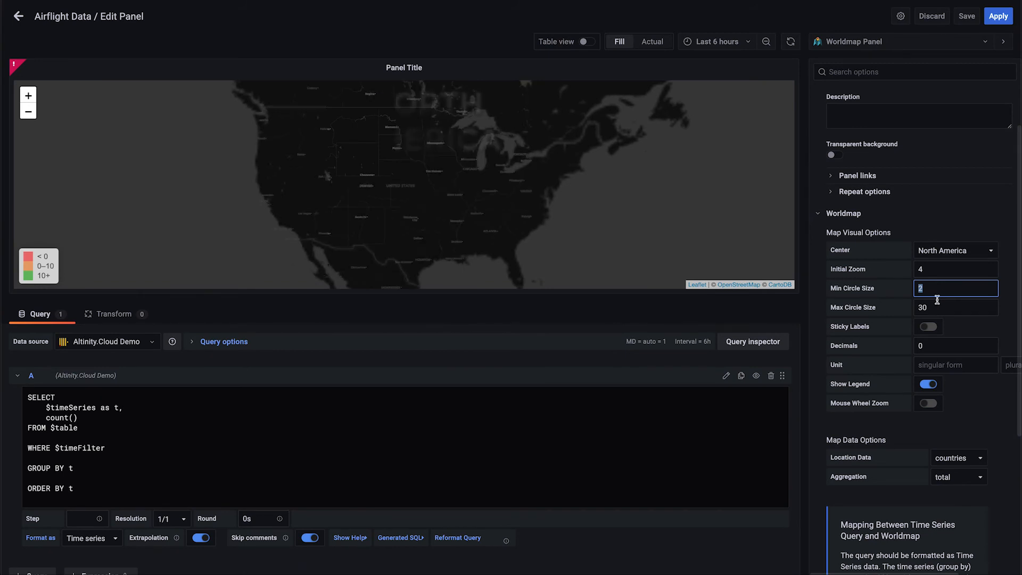
{"action": "type", "text": "1"}
{"action": "double_click", "coordinate": [956, 309]}
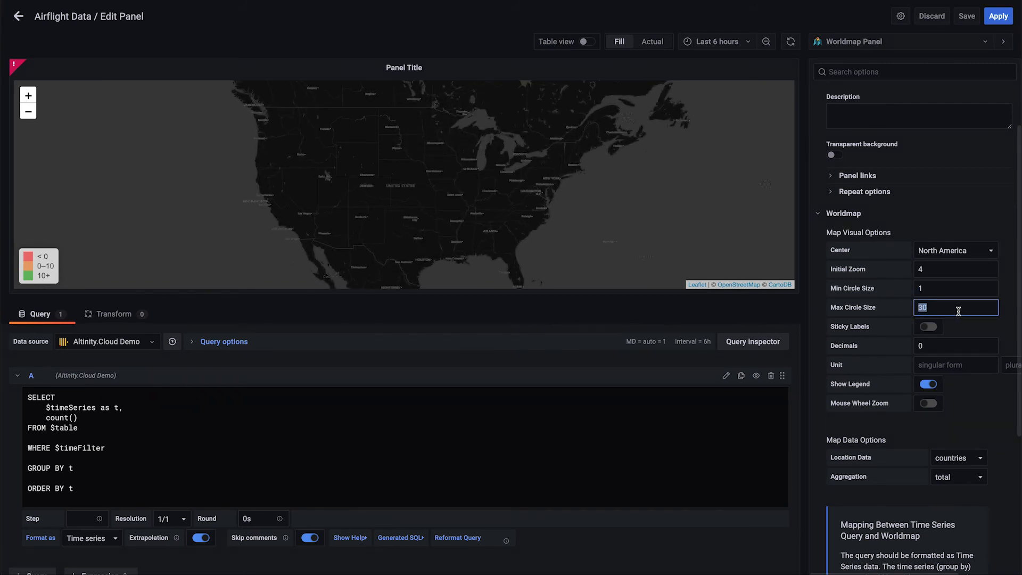
{"action": "left_click", "coordinate": [977, 330]}
Set the map's Location Data to table with Aggregation total, and its Table Query Format to coordinates
{"action": "scroll", "coordinate": [978, 393], "scroll_direction": "down", "scroll_amount": 2}
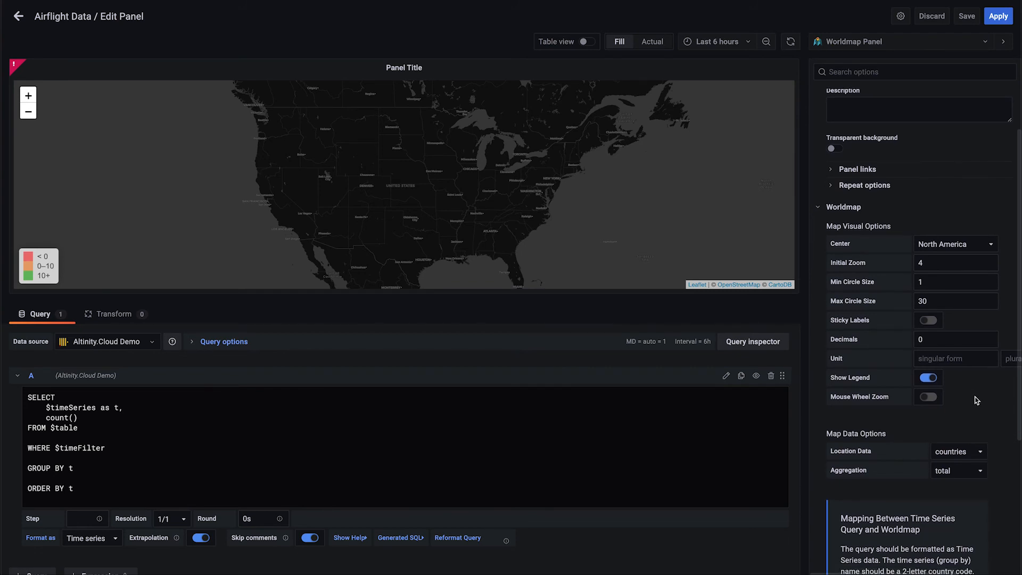
{"action": "left_click", "coordinate": [978, 399]}
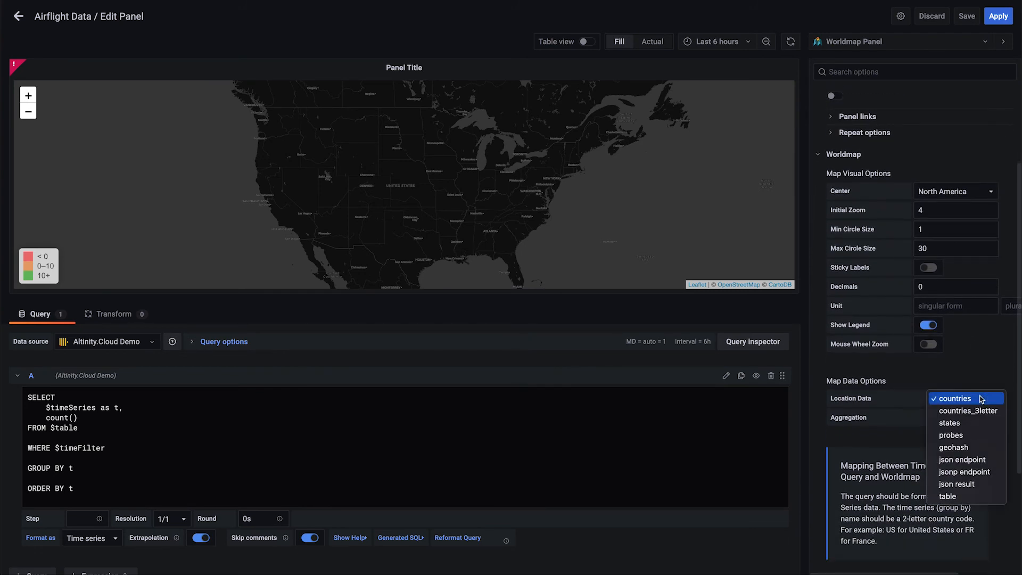
{"action": "left_click", "coordinate": [948, 495]}
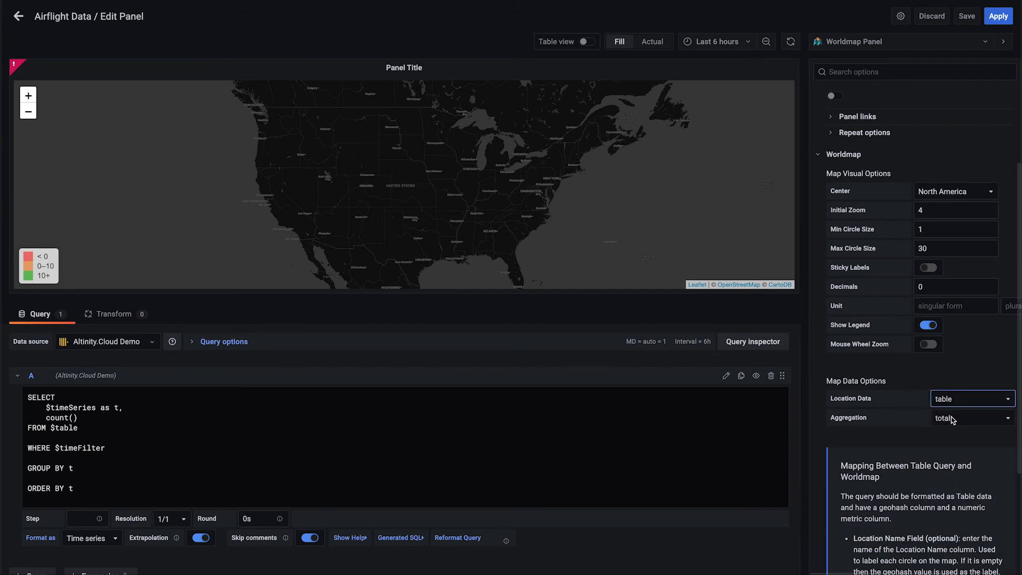
{"action": "left_click", "coordinate": [952, 419]}
{"action": "left_click", "coordinate": [952, 419]}
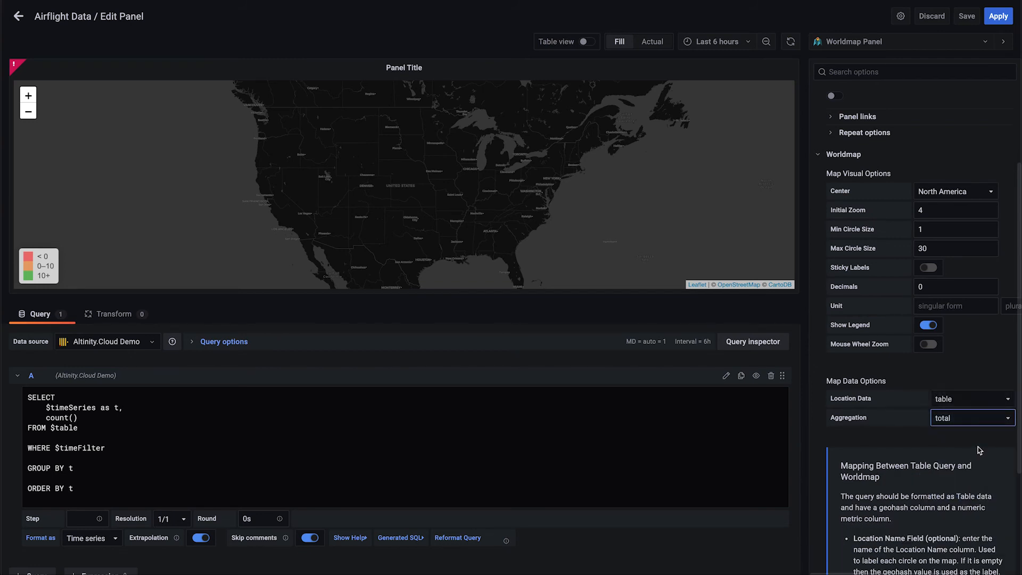
{"action": "scroll", "coordinate": [985, 454], "scroll_direction": "down", "scroll_amount": 5}
{"action": "scroll", "coordinate": [988, 454], "scroll_direction": "down", "scroll_amount": 2}
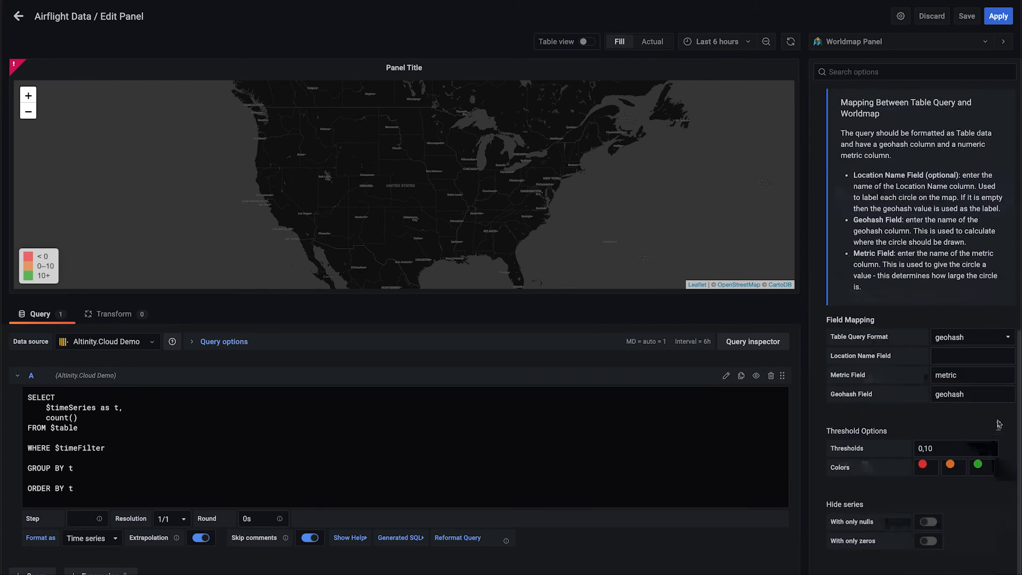
{"action": "left_click", "coordinate": [990, 339]}
{"action": "left_click", "coordinate": [966, 351]}
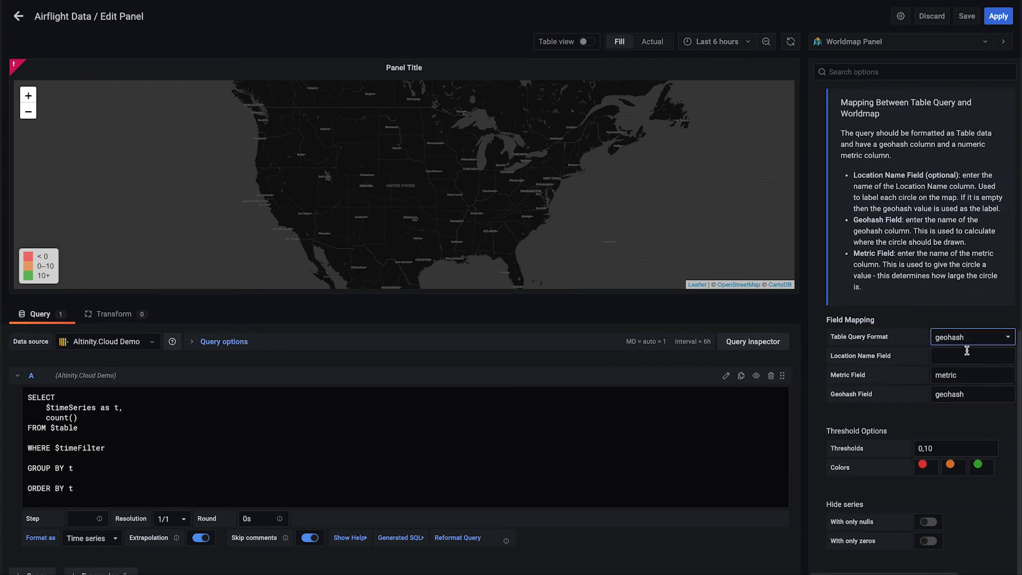
{"action": "key", "text": "Down"}
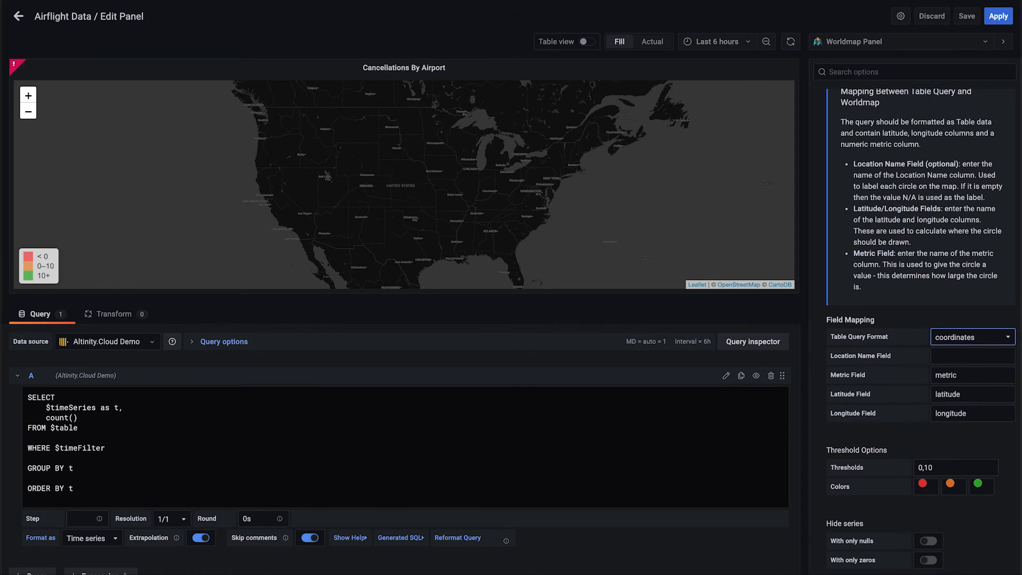
Map the location name field to Origin, metric to Cancelled, latitude to Origin_Latitude and longitude to Origin_Longitude
{"action": "left_click", "coordinate": [950, 353]}
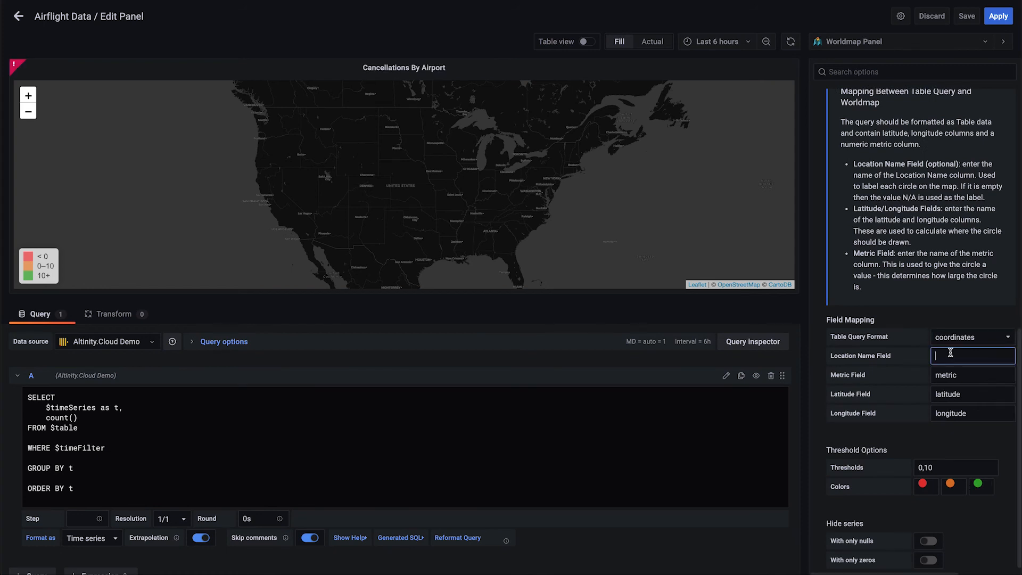
{"action": "type", "text": "Origin"}
{"action": "key", "text": "Tab"}
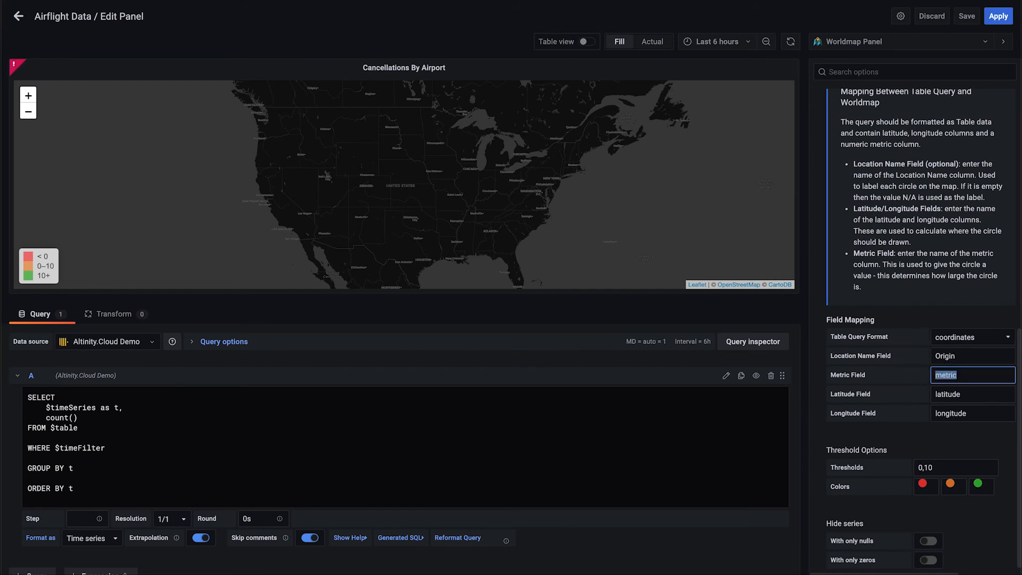
{"action": "type", "text": "Cancelled"}
{"action": "key", "text": "Tab"}
{"action": "type", "text": "Origi"}
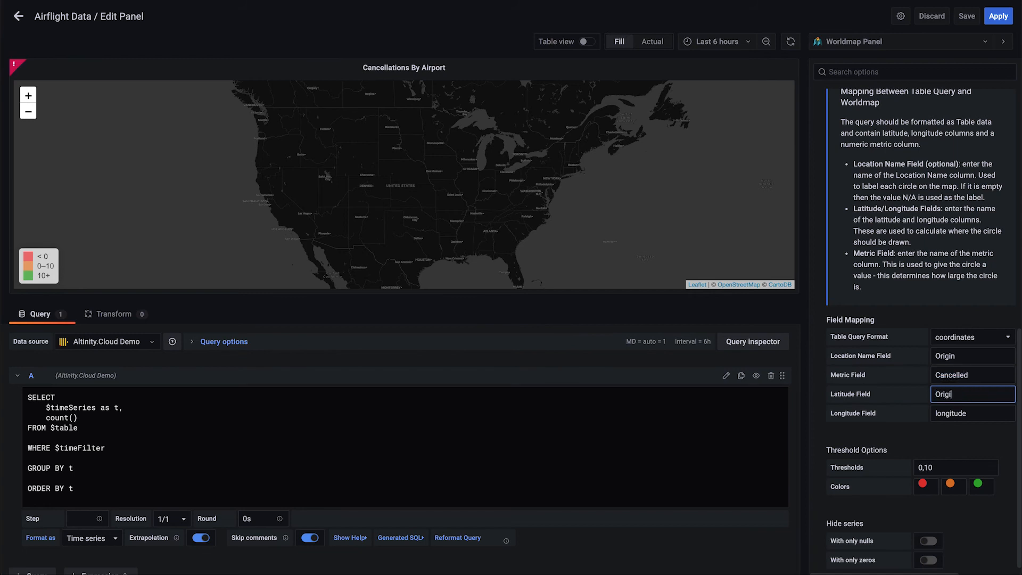
{"action": "key", "text": "Tab"}
{"action": "type", "text": "O"}
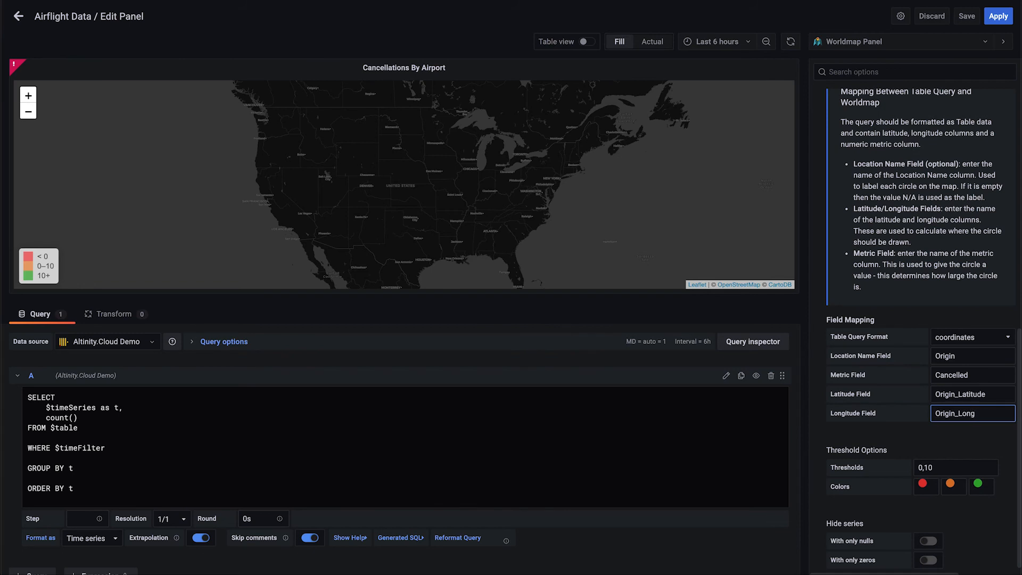
Set the thresholds to 10000,50000, with dark green for the lowest range and dark red for the highest
{"action": "key", "text": "Tab"}
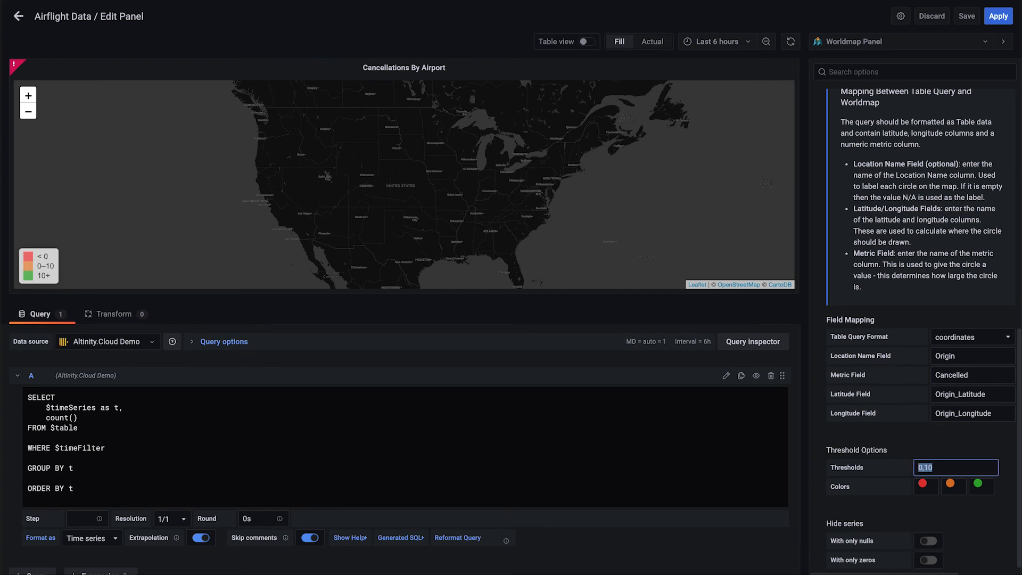
{"action": "type", "text": "10000,50000"}
{"action": "left_click", "coordinate": [924, 484]}
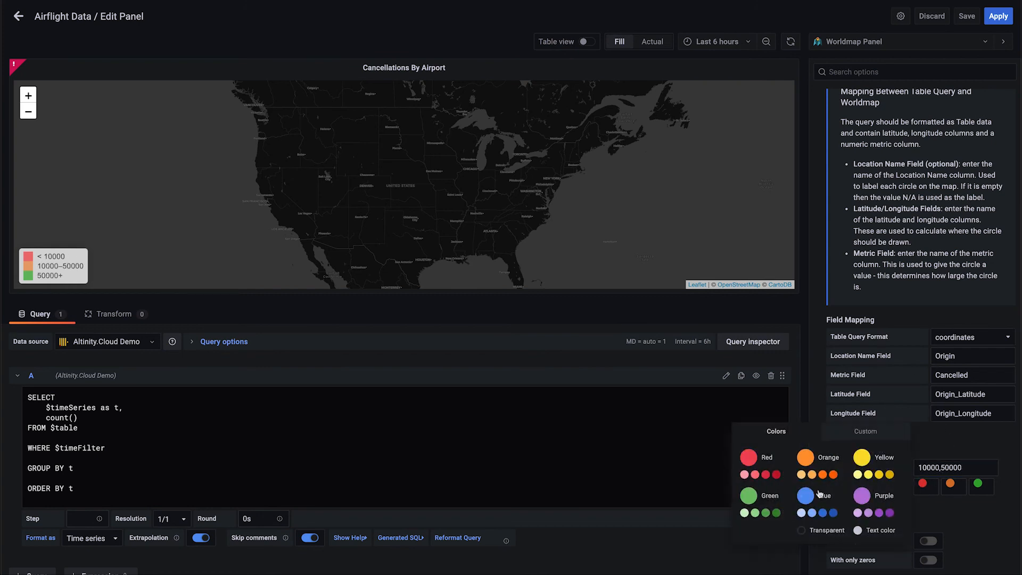
{"action": "left_click", "coordinate": [776, 513]}
{"action": "left_click", "coordinate": [978, 485]}
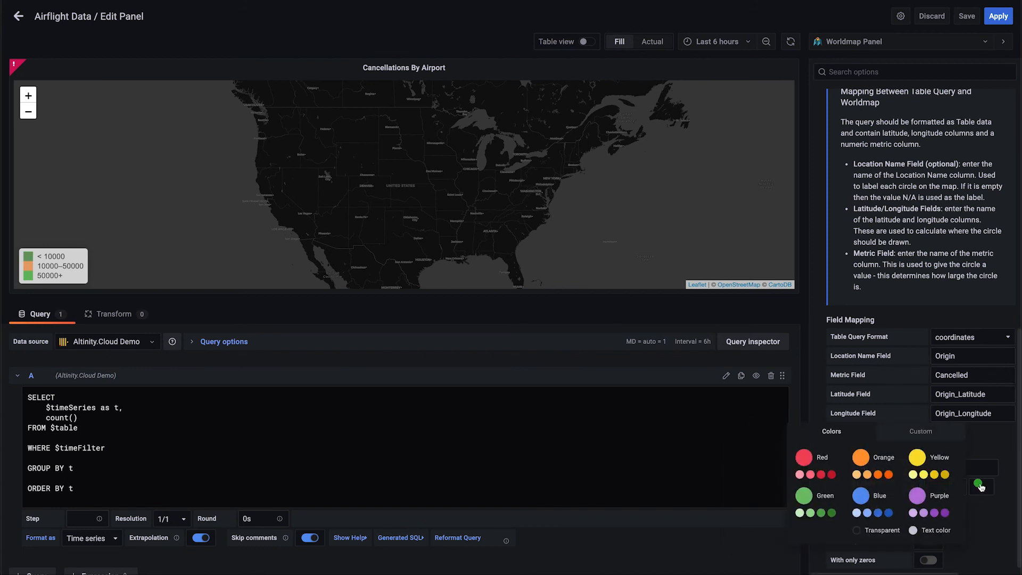
{"action": "left_click", "coordinate": [831, 474]}
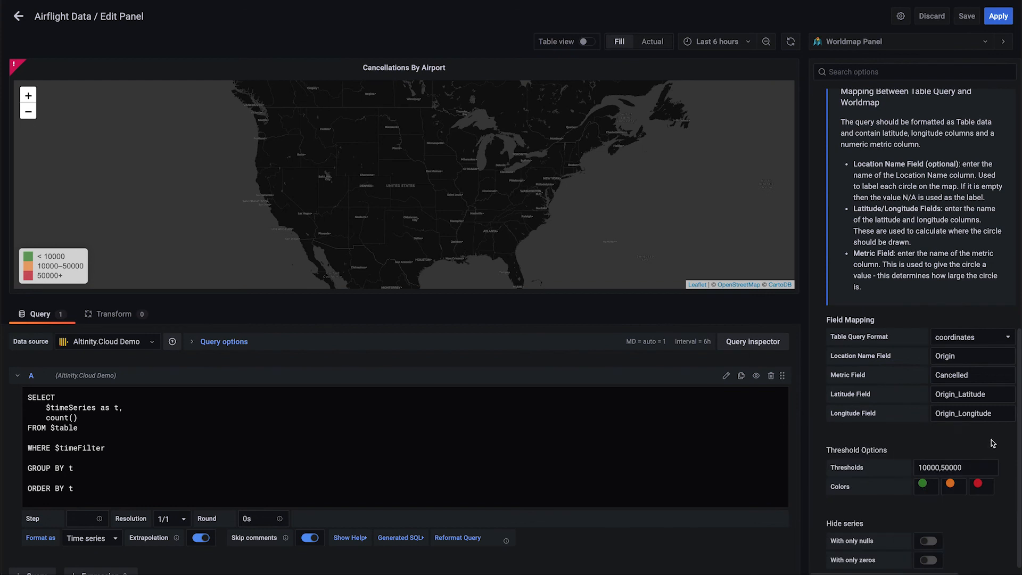
Replace the default query with the SQL joining default.ontime cancellations per Origin to default.airports coordinates, with LIMIT 100
{"action": "left_click", "coordinate": [336, 437]}
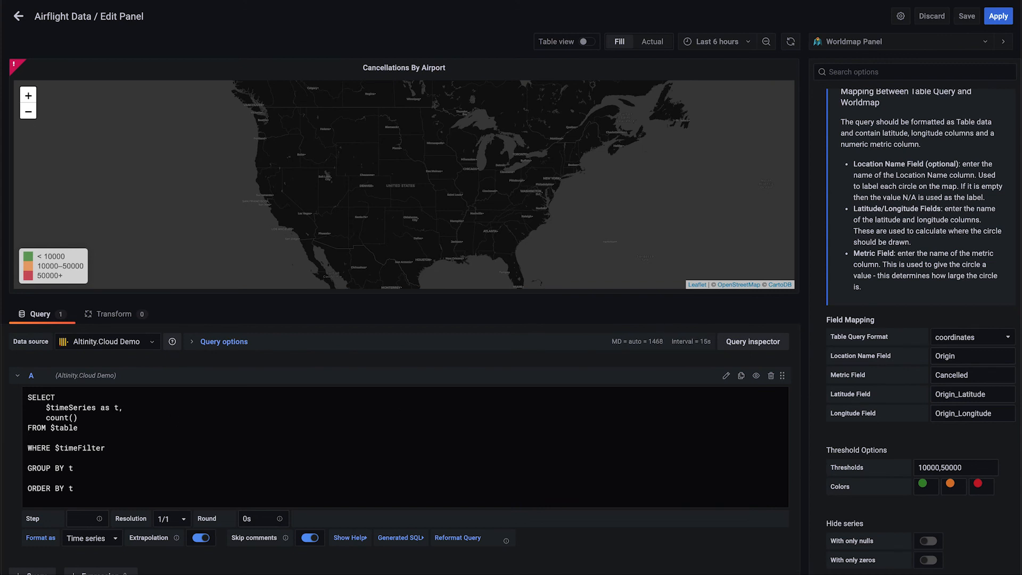
{"action": "key", "text": "ctrl+a"}
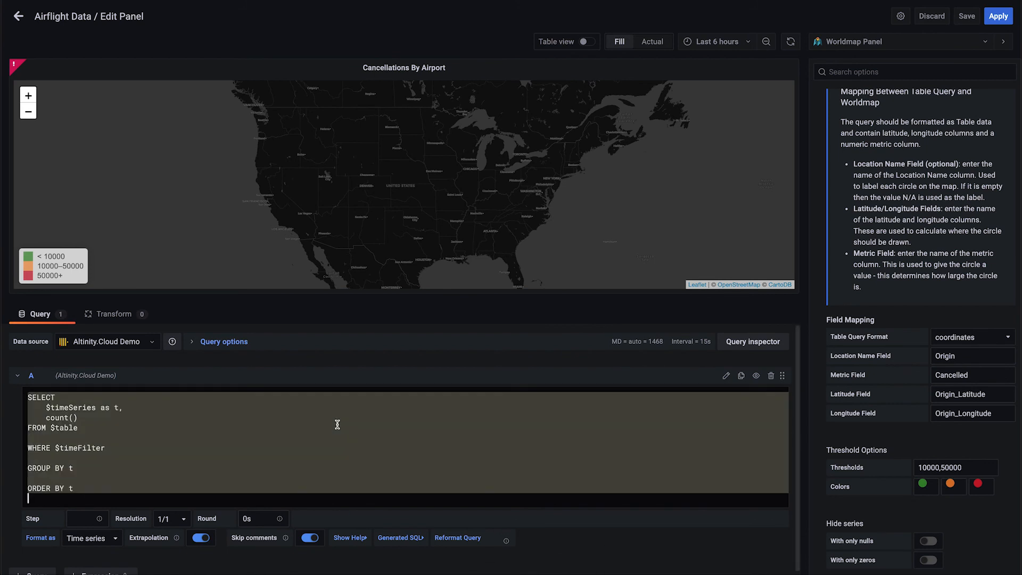
{"action": "type", "text": "SELECT Origin,     oa.Latitude as Origin_Latitude, oa.Longitude AS Origin_Longitude,     Flights, Cancelled, DepDelayed, ArrDelayed FROM ( SELECT Origin, count() Flights,     sum(Cancelled) Cancelled,     sum(DepDel15) DepDelayed,     sum(ArrDel15) ArrDelayed FROM default.ontime GROUP BY Origin ORDER BY Cancelled DESC, Origin ) AS o INNER JOIN default.airports AS oa ON toString(o.Origin) = oa.IATA LIMIT 100"}
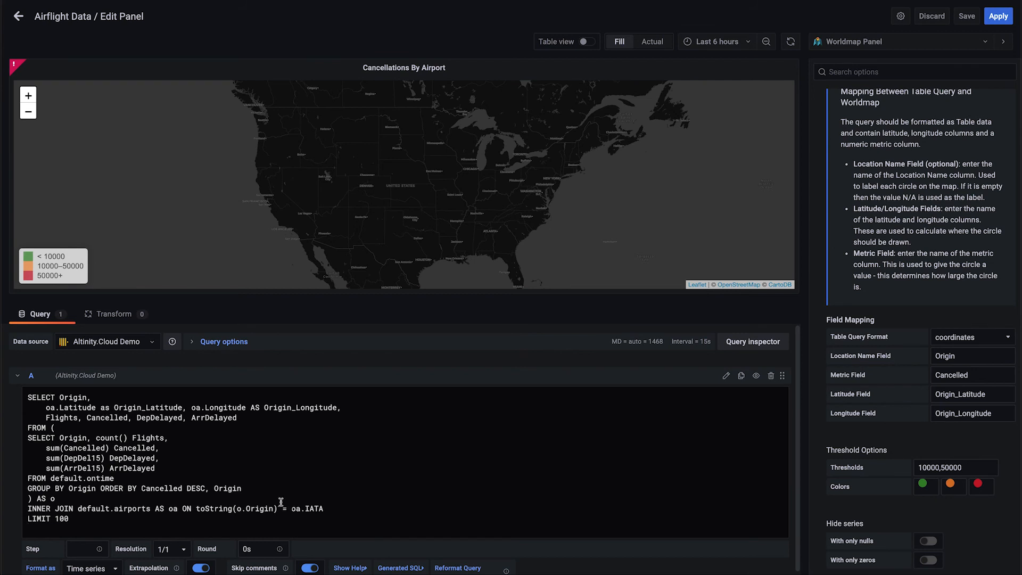
Reformat the SQL query and examine its outer fields: Origin_Latitude, Origin_Longitude, Flights and Cancelled
{"action": "left_click", "coordinate": [450, 568]}
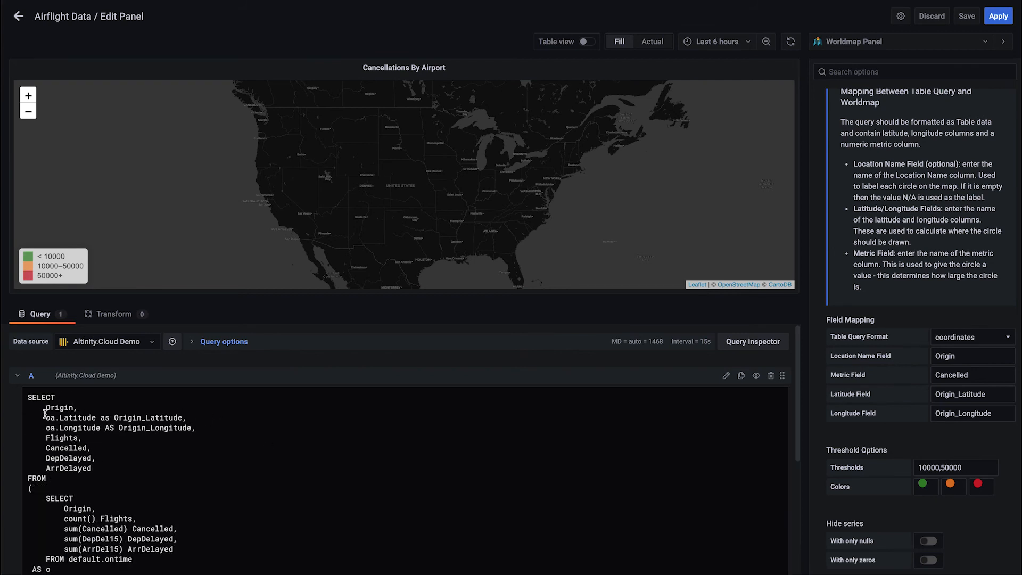
{"action": "left_click_drag", "start_coordinate": [46, 418], "coordinate": [187, 418]}
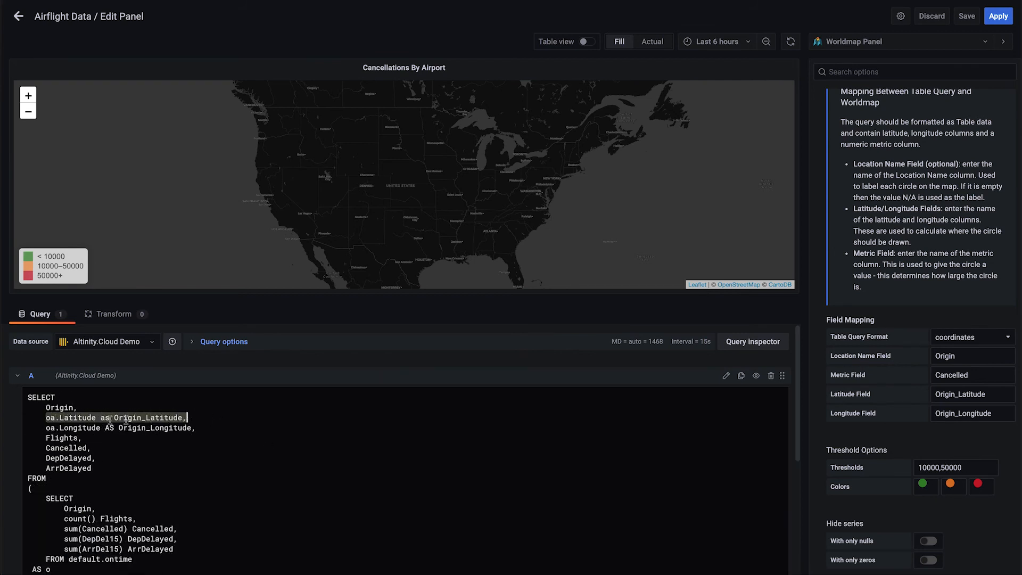
{"action": "left_click_drag", "start_coordinate": [46, 427], "coordinate": [196, 427]}
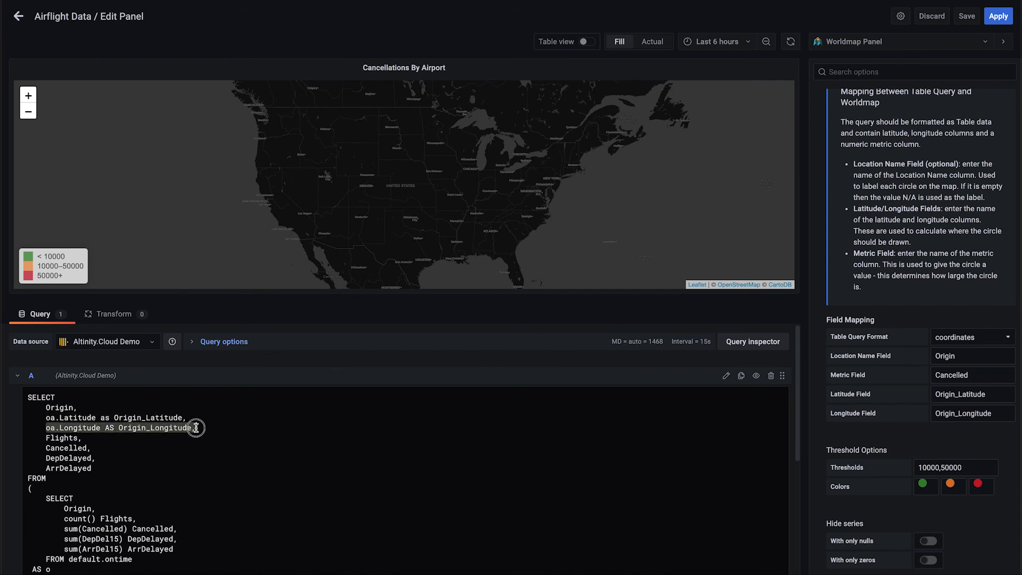
{"action": "double_click", "coordinate": [65, 437]}
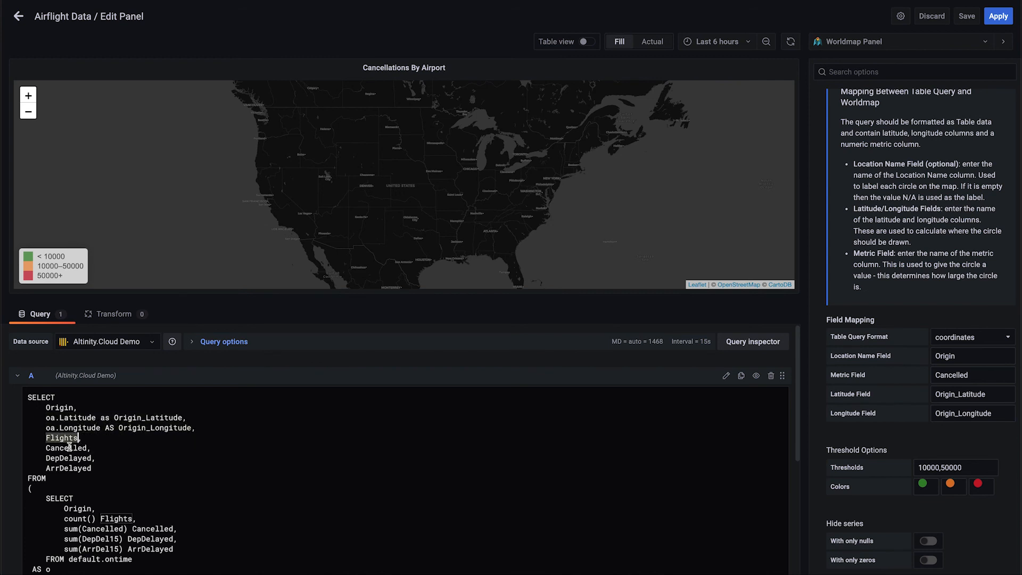
{"action": "double_click", "coordinate": [70, 448]}
{"action": "scroll", "coordinate": [83, 429], "scroll_direction": "down", "scroll_amount": 3}
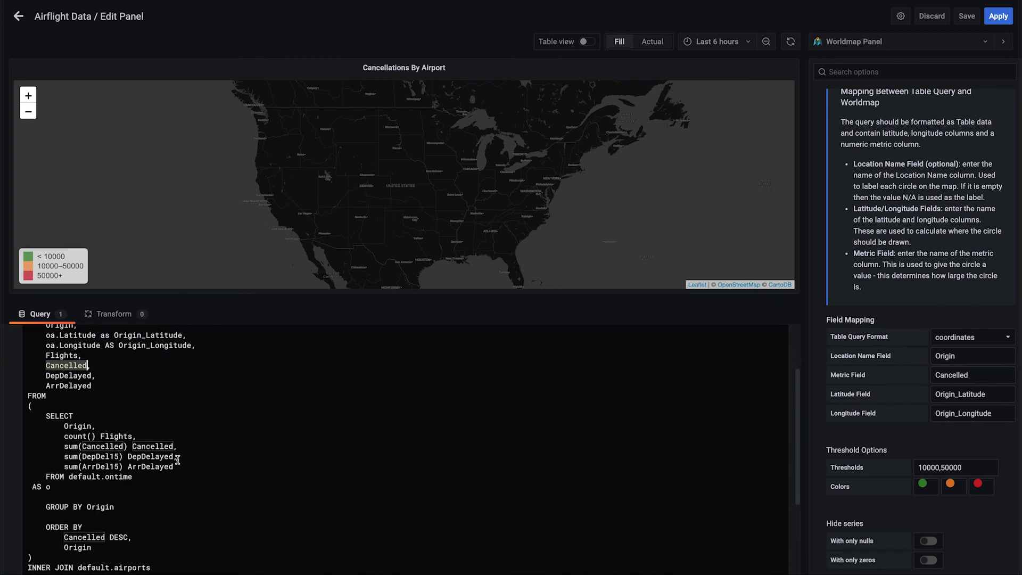
Examine the inner subquery's Origin, flight count and cancellation sum, and its ordering by Cancelled and Origin
{"action": "double_click", "coordinate": [79, 426]}
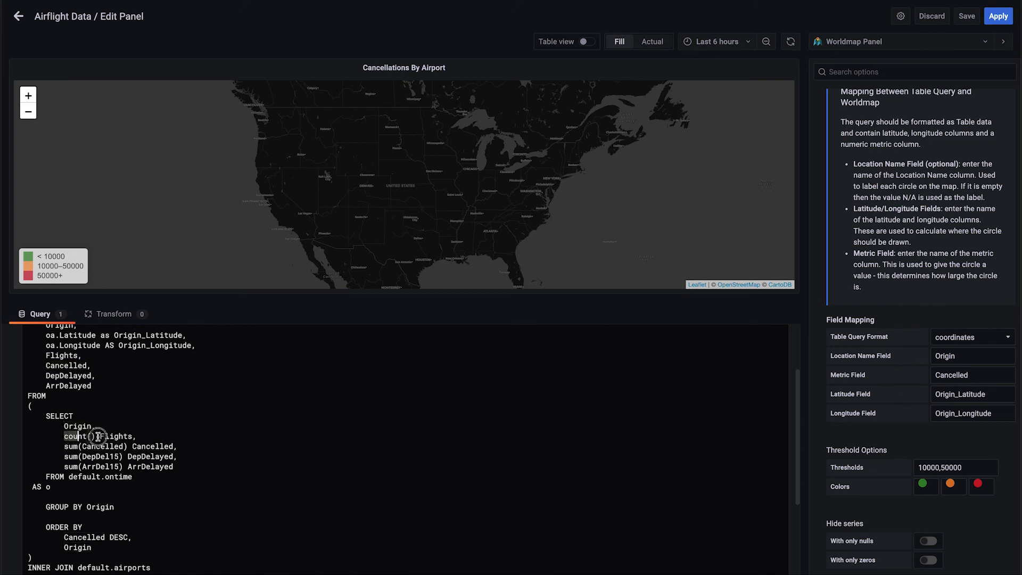
{"action": "left_click_drag", "start_coordinate": [65, 437], "coordinate": [136, 436]}
{"action": "left_click_drag", "start_coordinate": [59, 447], "coordinate": [189, 448]}
{"action": "left_click", "coordinate": [242, 450]}
{"action": "scroll", "coordinate": [253, 435], "scroll_direction": "down", "scroll_amount": 5}
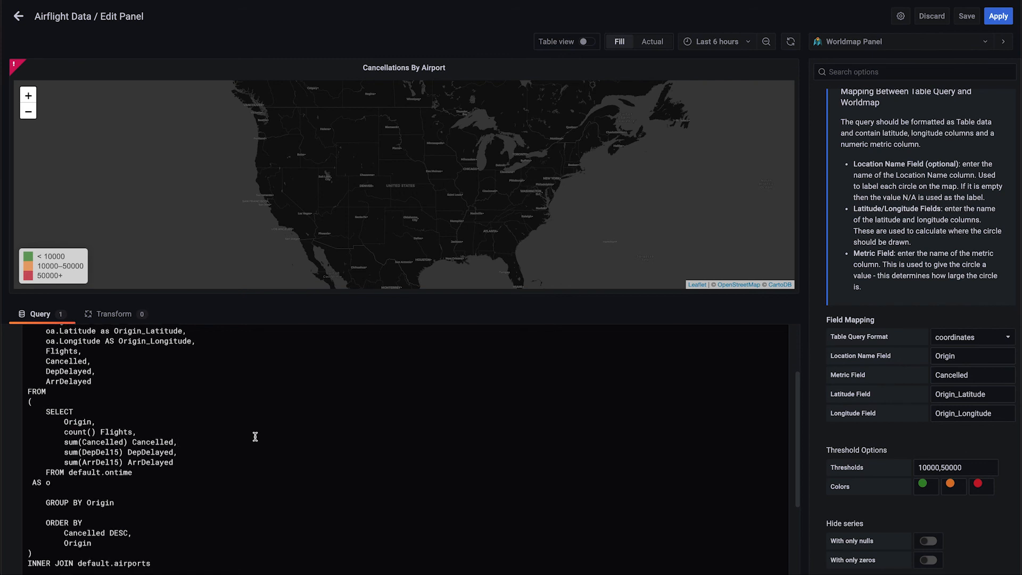
{"action": "left_click_drag", "start_coordinate": [73, 406], "coordinate": [212, 408]}
{"action": "left_click", "coordinate": [211, 409]}
{"action": "left_click", "coordinate": [97, 540]}
{"action": "left_click", "coordinate": [96, 547]}
{"action": "scroll", "coordinate": [112, 424], "scroll_direction": "up", "scroll_amount": 5}
Rename query A as Cancelled Flights by Airport and run it with its result format set to Table
{"action": "left_click", "coordinate": [39, 375]}
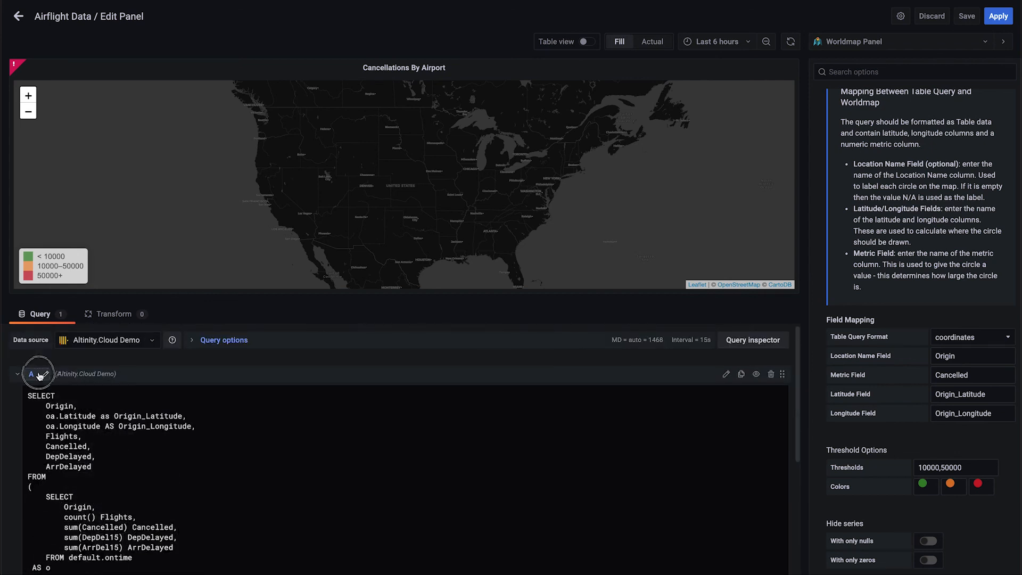
{"action": "type", "text": "Cancelled Flights by Airport"}
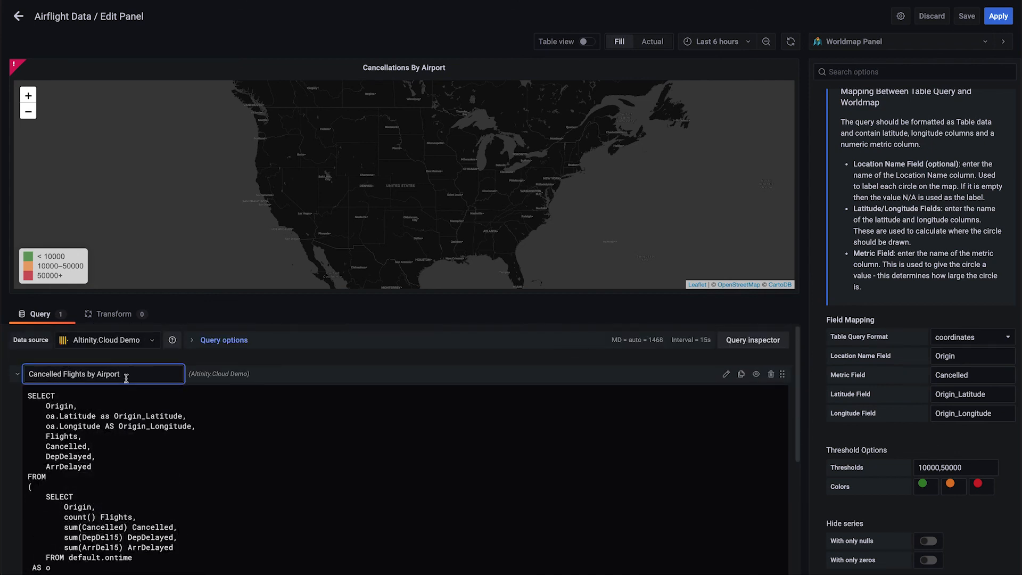
{"action": "left_click", "coordinate": [799, 313]}
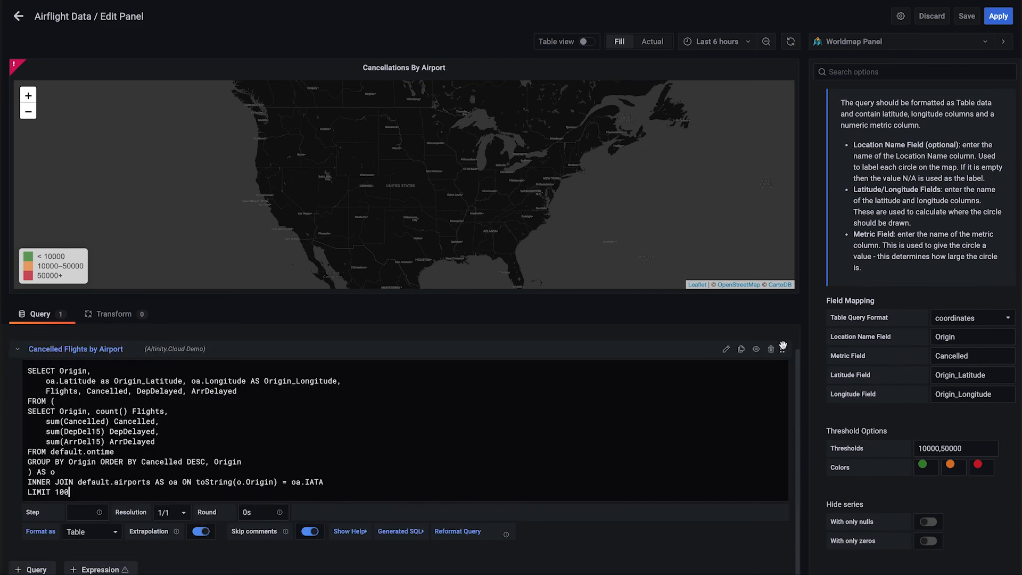
{"action": "left_click", "coordinate": [800, 311]}
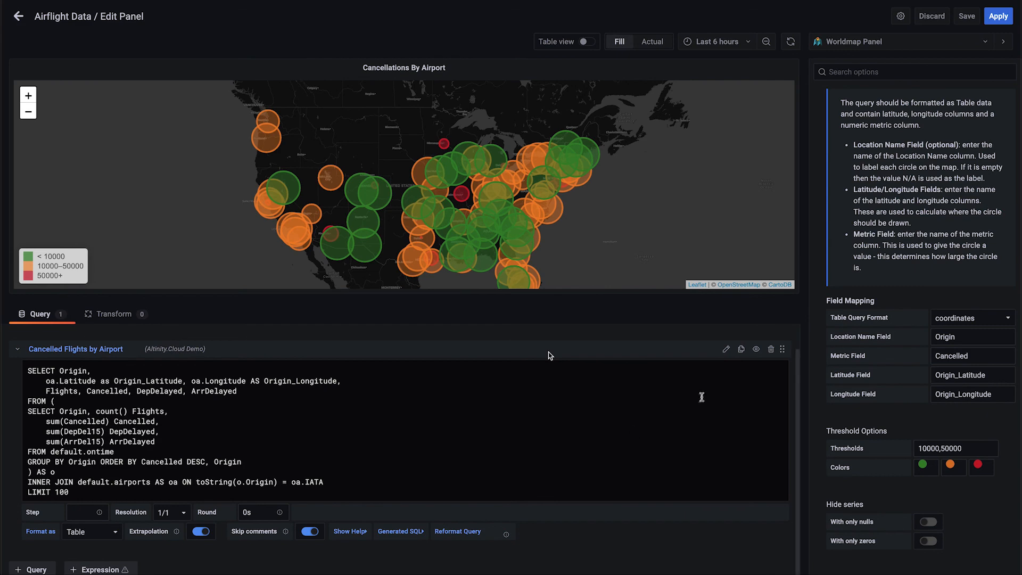
{"action": "mouse_move", "coordinate": [520, 190]}
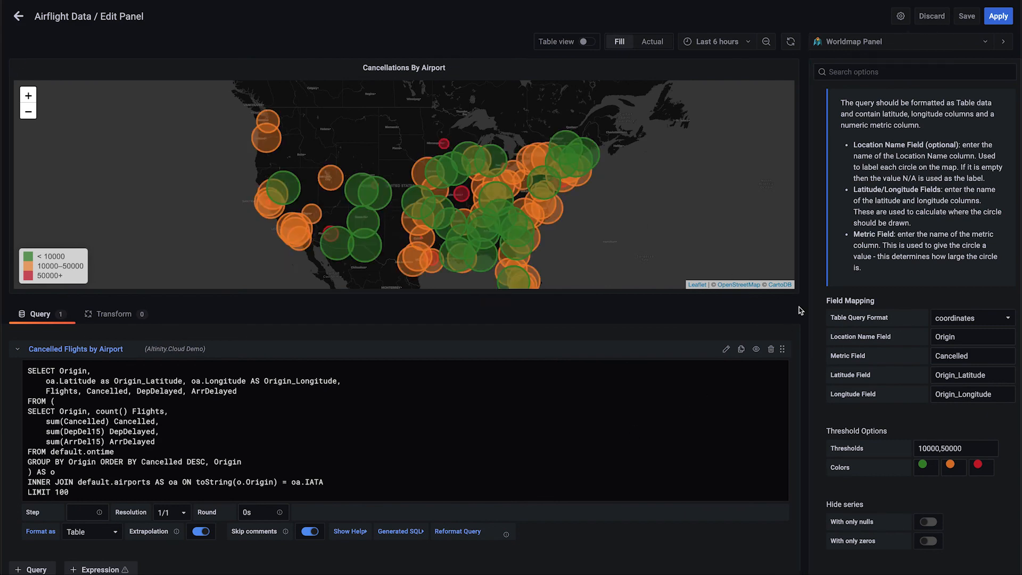
Apply the map panel to the dashboard and zoom in to inspect the cancellations at Denver airport
{"action": "left_click", "coordinate": [999, 16]}
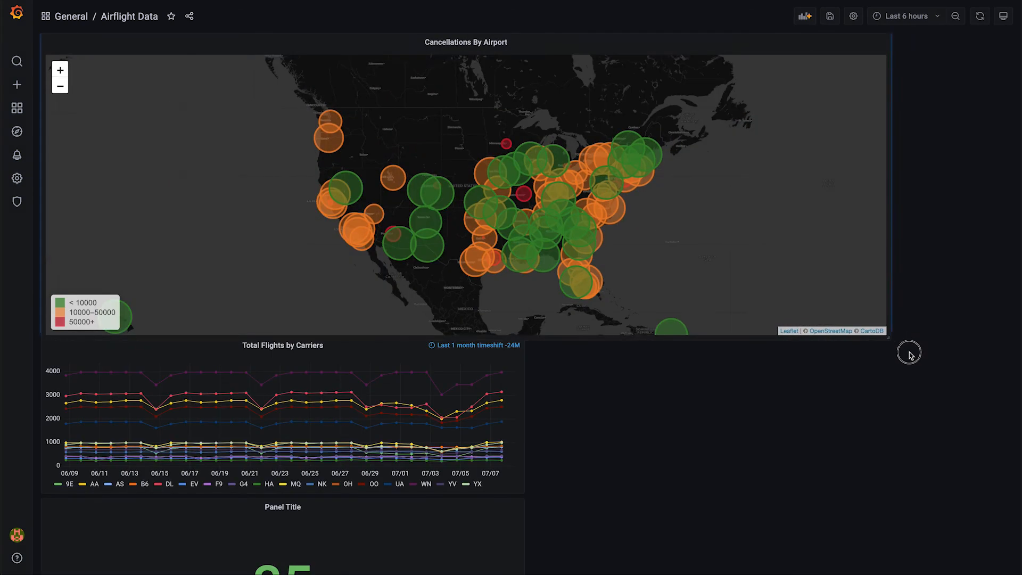
{"action": "double_click", "coordinate": [60, 70]}
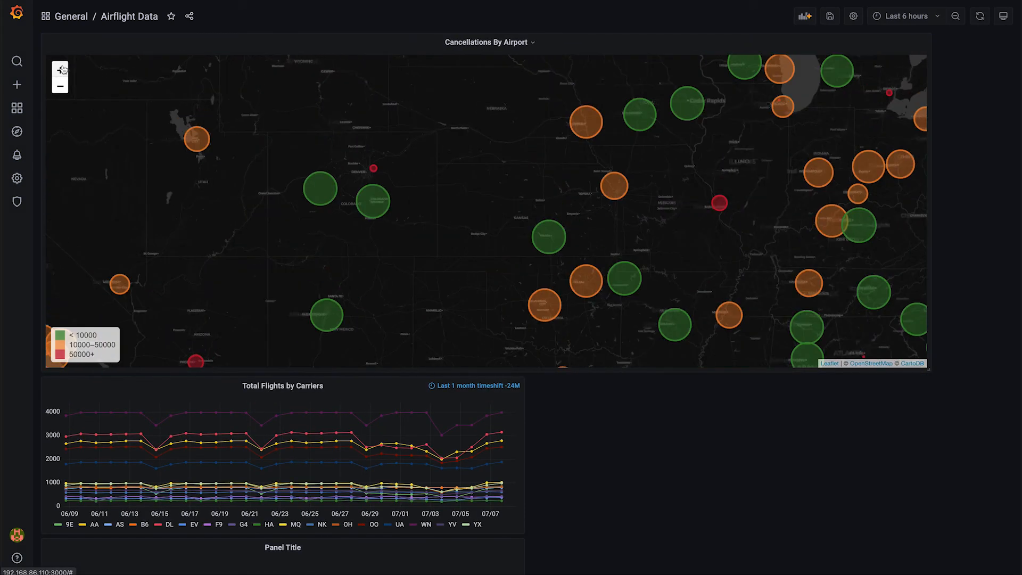
{"action": "left_click_drag", "start_coordinate": [336, 244], "coordinate": [418, 258]}
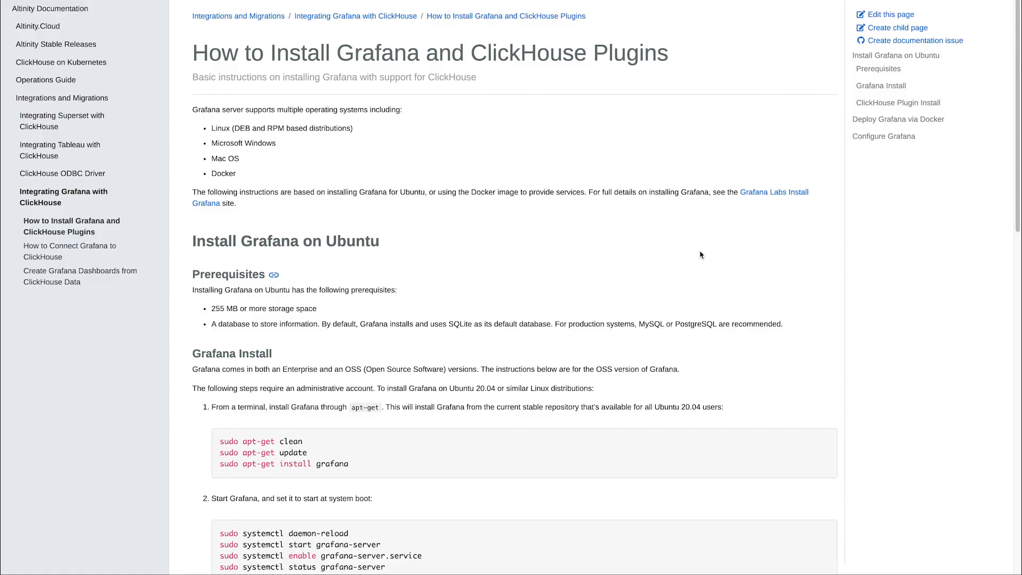
Switch to the Altinity documentation and read through its pages on installing Grafana, connecting it to ClickHouse and creating dashboards
{"action": "scroll", "coordinate": [700, 255], "scroll_direction": "down", "scroll_amount": 4}
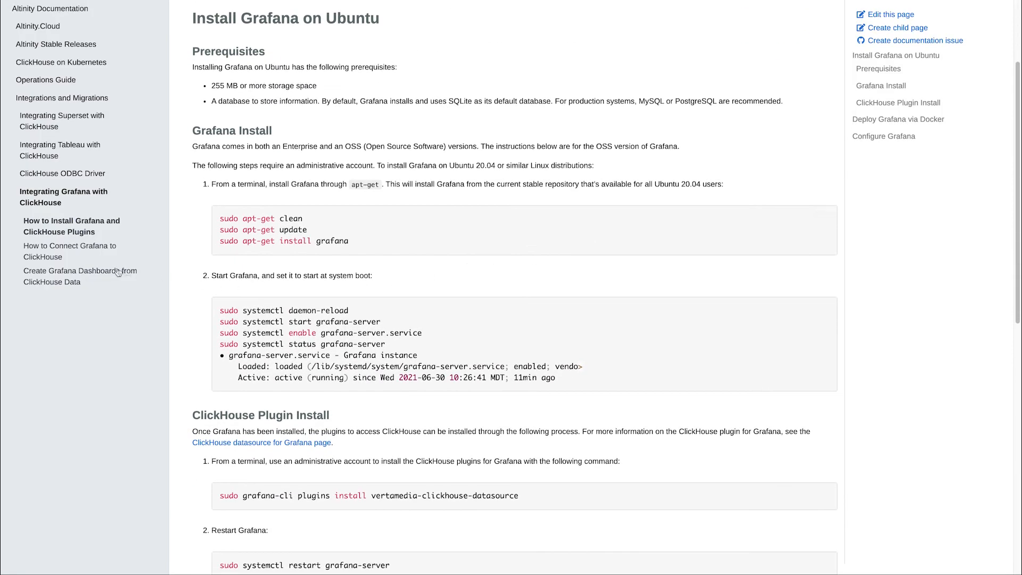
{"action": "left_click", "coordinate": [59, 247]}
{"action": "scroll", "coordinate": [588, 297], "scroll_direction": "down", "scroll_amount": 10}
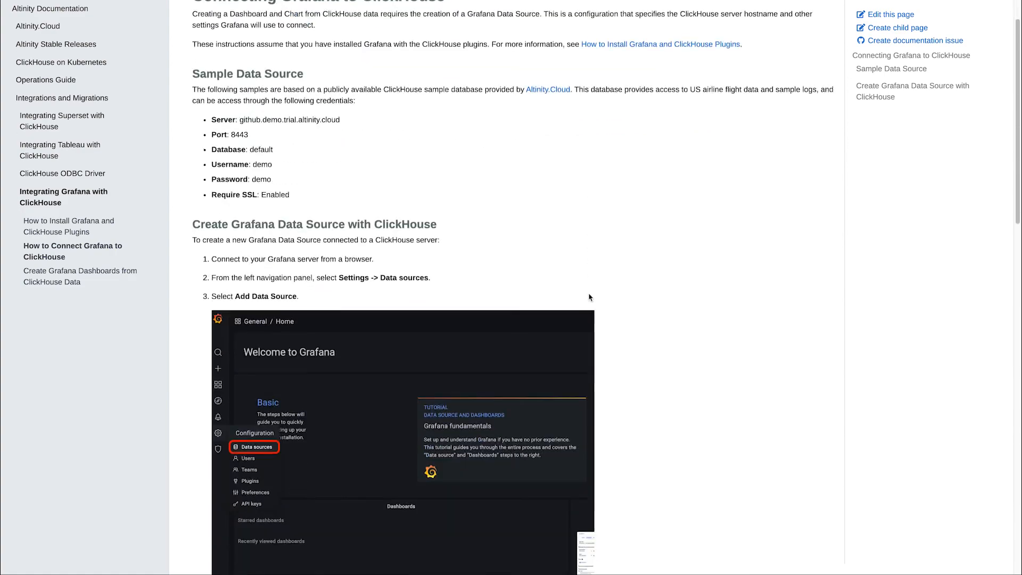
{"action": "scroll", "coordinate": [589, 297], "scroll_direction": "down", "scroll_amount": 8}
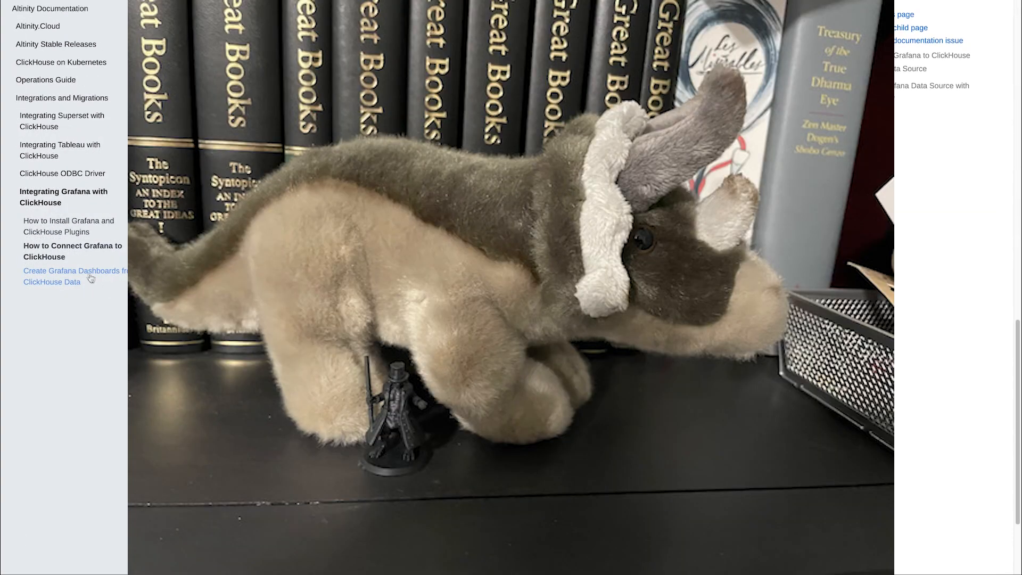
{"action": "left_click", "coordinate": [133, 273]}
{"action": "scroll", "coordinate": [511, 287], "scroll_direction": "down", "scroll_amount": 8}
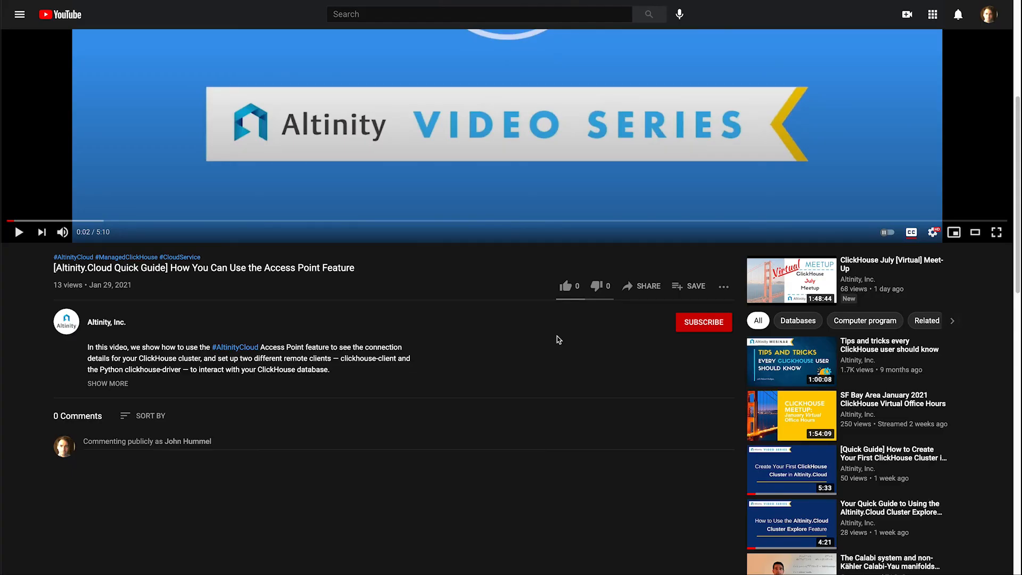
Subscribe to the Altinity, Inc. channel on YouTube and open its notification options
{"action": "left_click", "coordinate": [705, 321]}
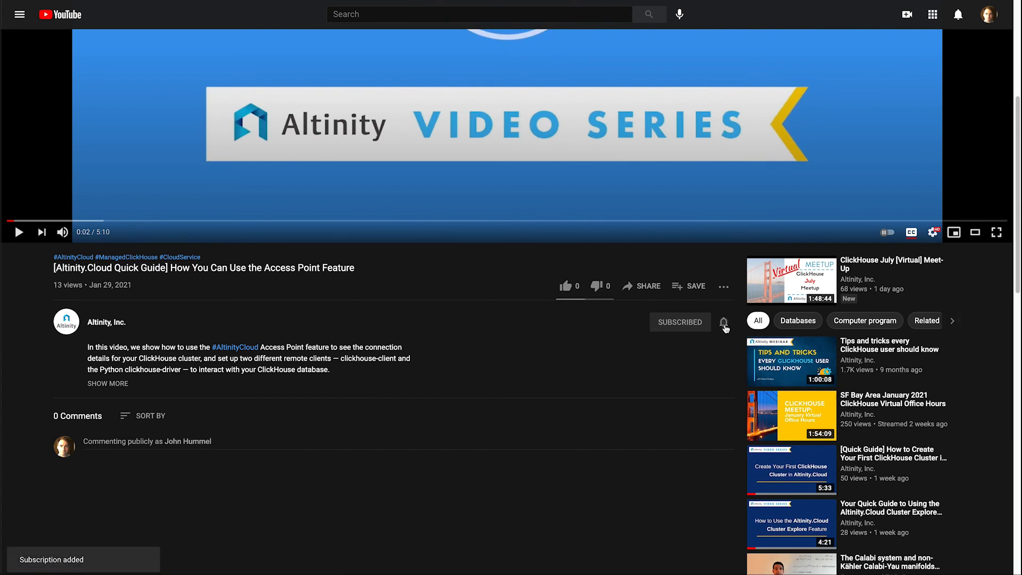
{"action": "left_click", "coordinate": [724, 324]}
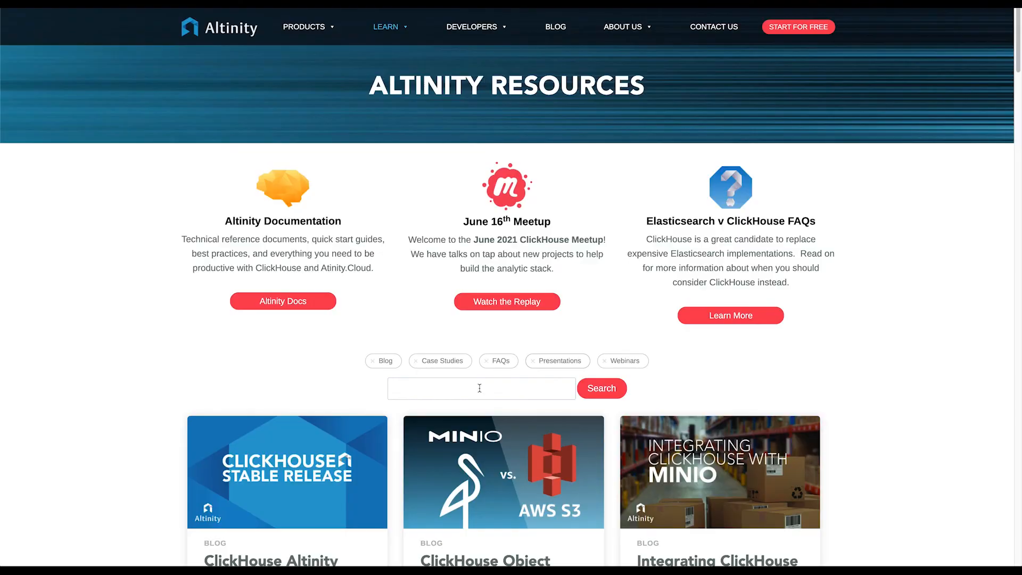
Search the Altinity Resources page for grafana and look through the matching articles
{"action": "left_click", "coordinate": [479, 388]}
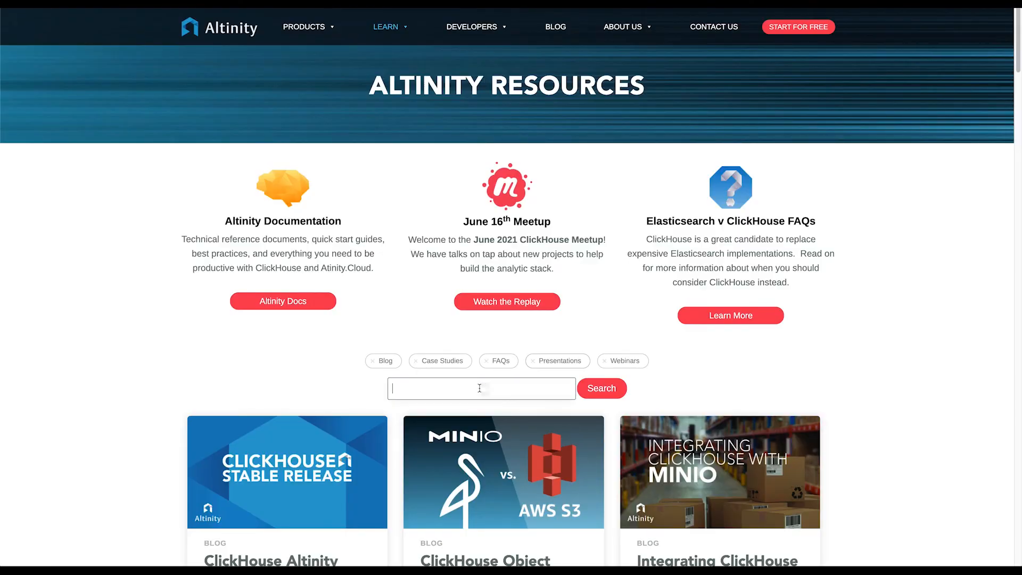
{"action": "type", "text": "grafana"}
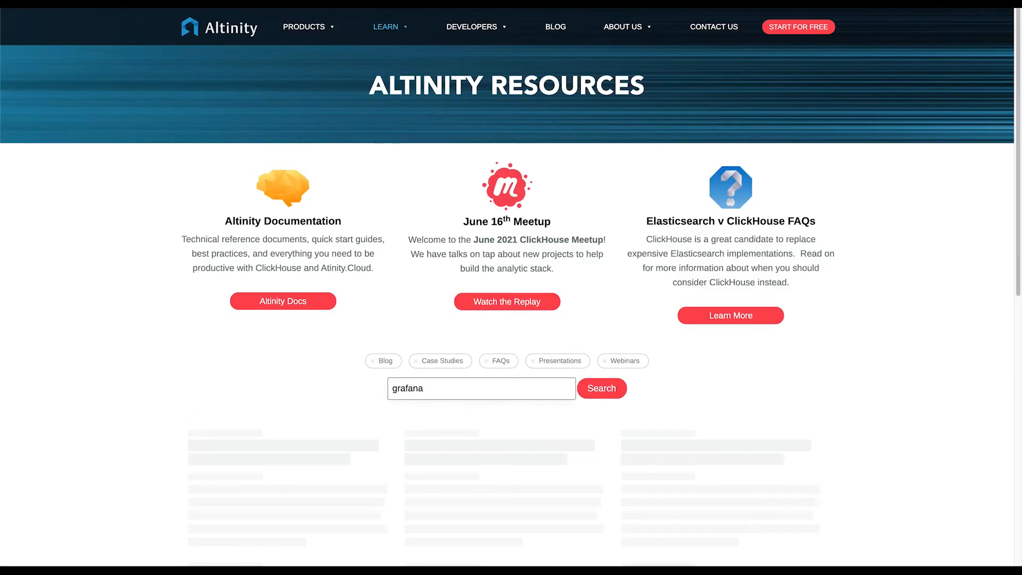
{"action": "scroll", "coordinate": [926, 383], "scroll_direction": "down", "scroll_amount": 6}
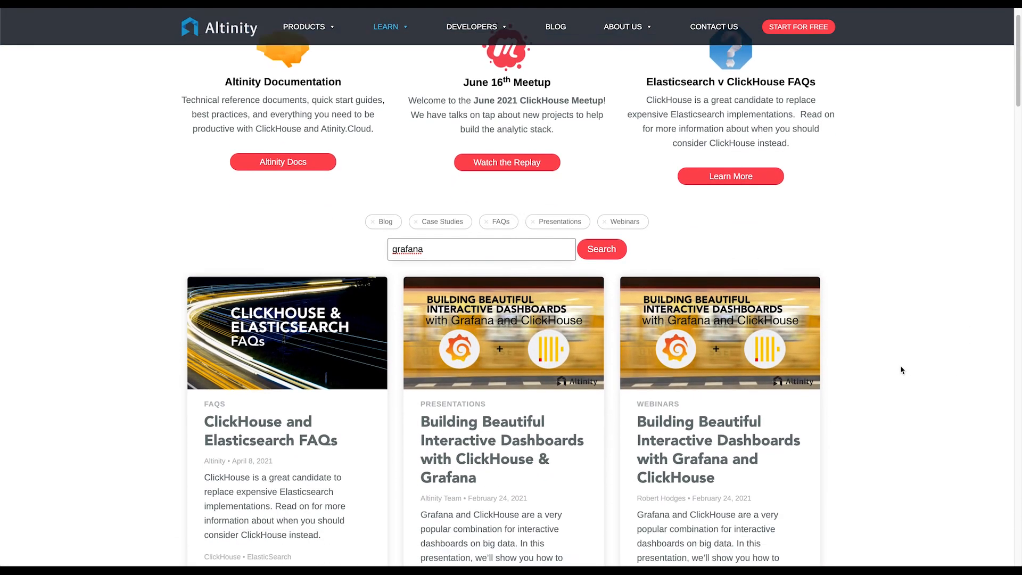
{"action": "scroll", "coordinate": [902, 367], "scroll_direction": "down", "scroll_amount": 7}
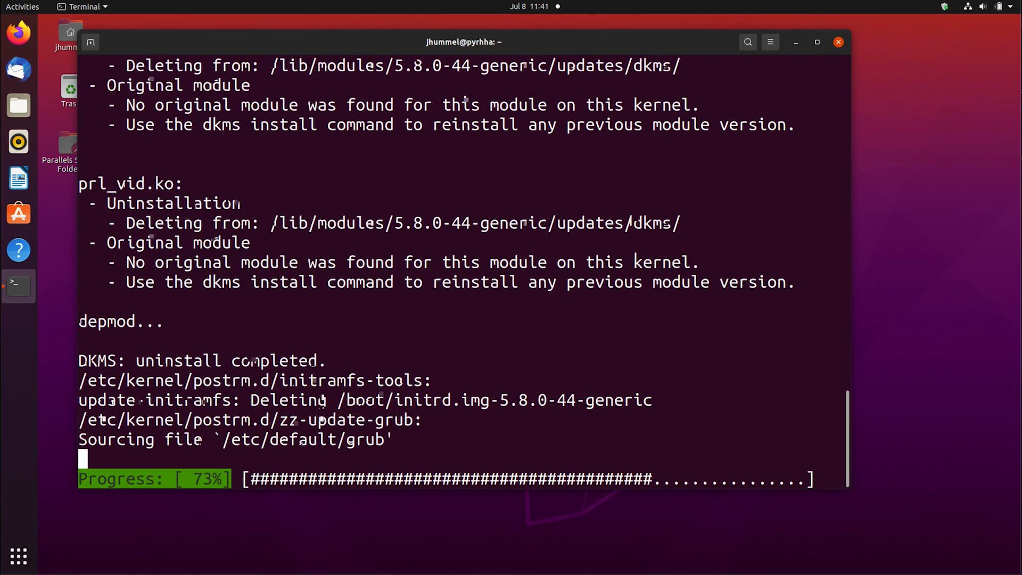
Switch to the terminal, clean and update the apt packages, and install grafana with apt-get
{"action": "type", "text": "clear"}
{"action": "key", "text": "Return"}
{"action": "type", "text": "sudo apt-get clean"}
{"action": "key", "text": "Return"}
{"action": "type", "text": "sudo apt-get update"}
{"action": "key", "text": "Return"}
{"action": "type", "text": "sudo apt-get install grafana"}
Remove the grafana package with apt-get, answering Y to the confirmation
{"action": "key", "text": "Return"}
{"action": "type", "text": "sudo apt-get remove grafana"}
{"action": "key", "text": "Return"}
{"action": "type", "text": "Y"}
{"action": "key", "text": "Return"}
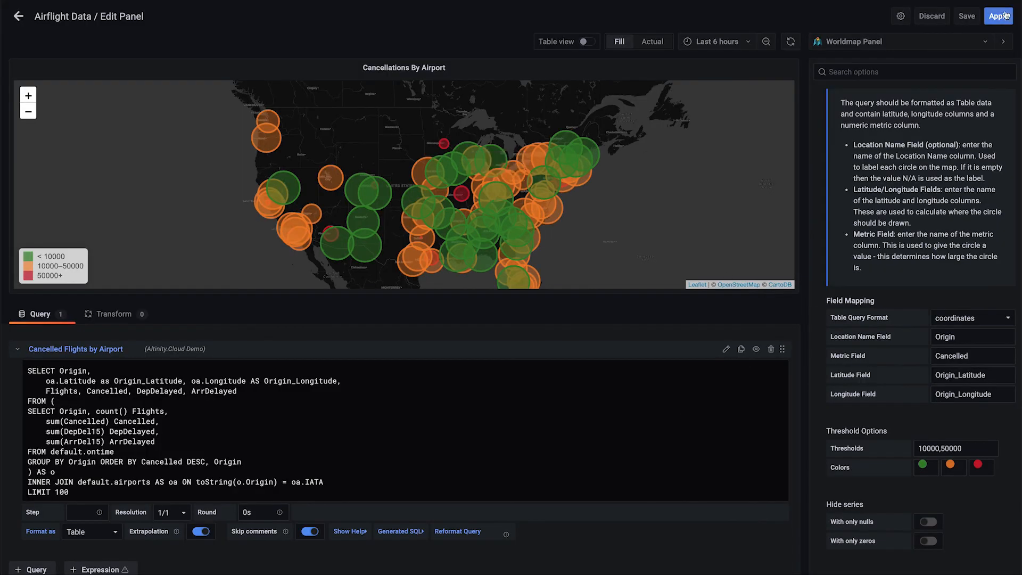
Switch back to Grafana, apply the map panel edits and open the Cancellations By Airport panel in full view
{"action": "left_click", "coordinate": [997, 24]}
{"action": "scroll", "coordinate": [320, 240], "scroll_direction": "up", "scroll_amount": 5}
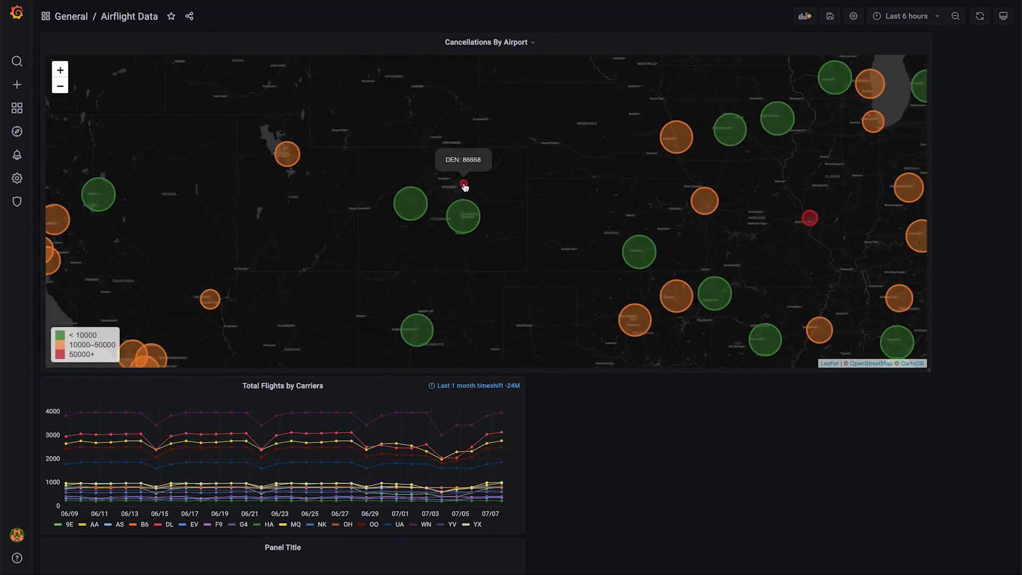
{"action": "left_click", "coordinate": [517, 38]}
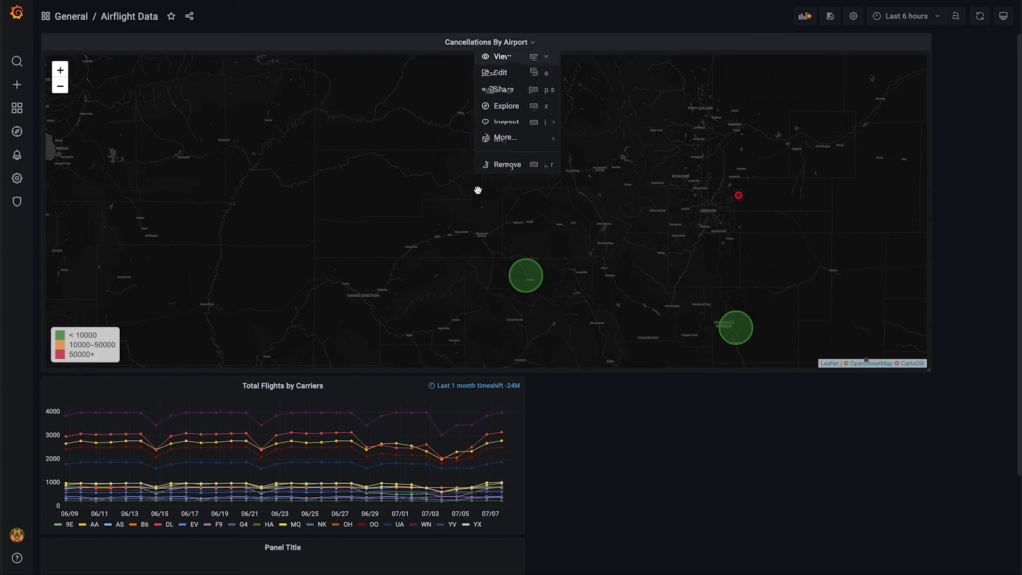
{"action": "key", "text": "v"}
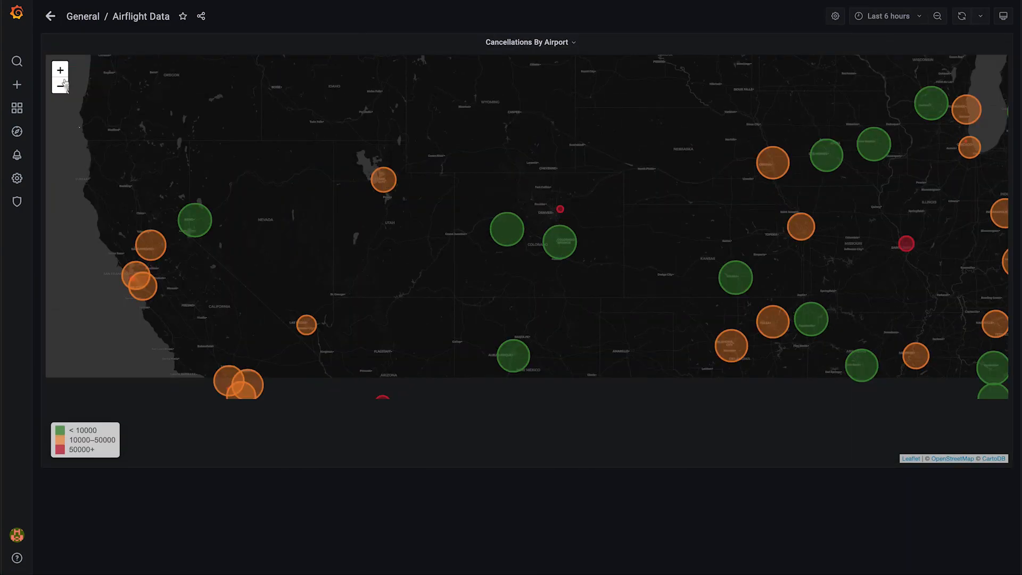